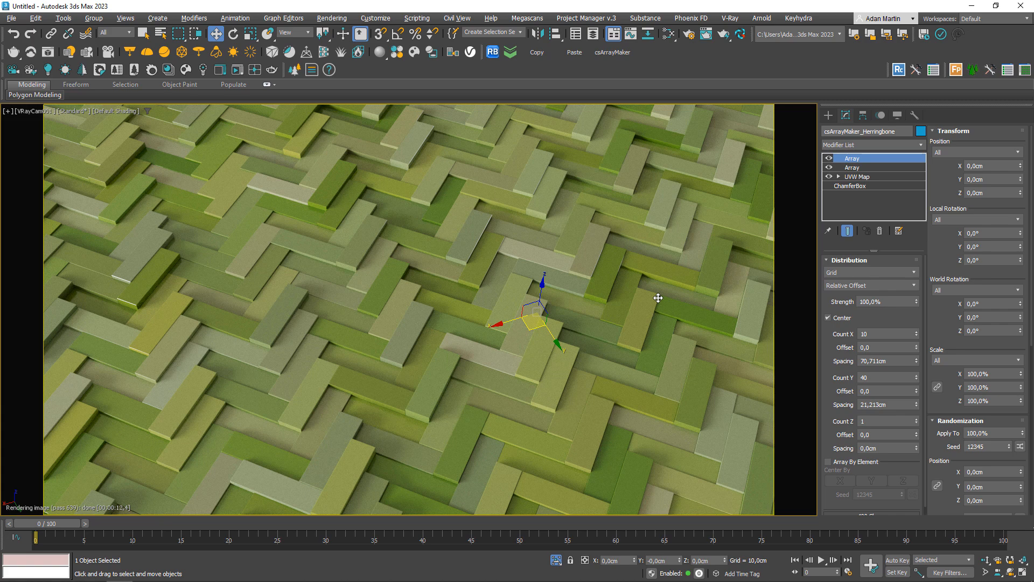
Step: Inspect the two Array modifiers of the herringbone object, ending on the upper one
click(867, 168)
click(884, 158)
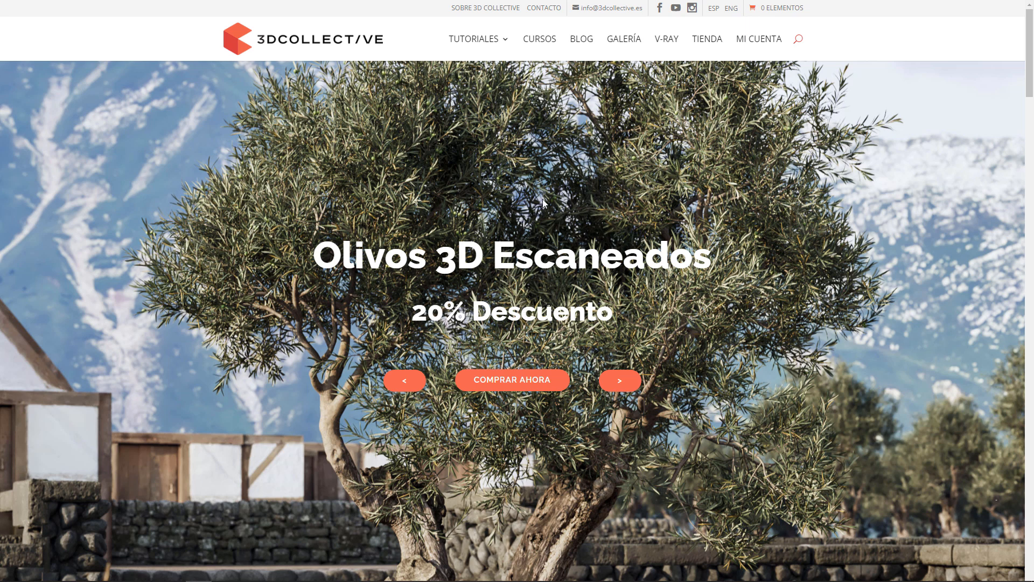
Step: Open the 3DCollective website's blog and look through its list of articles
click(581, 38)
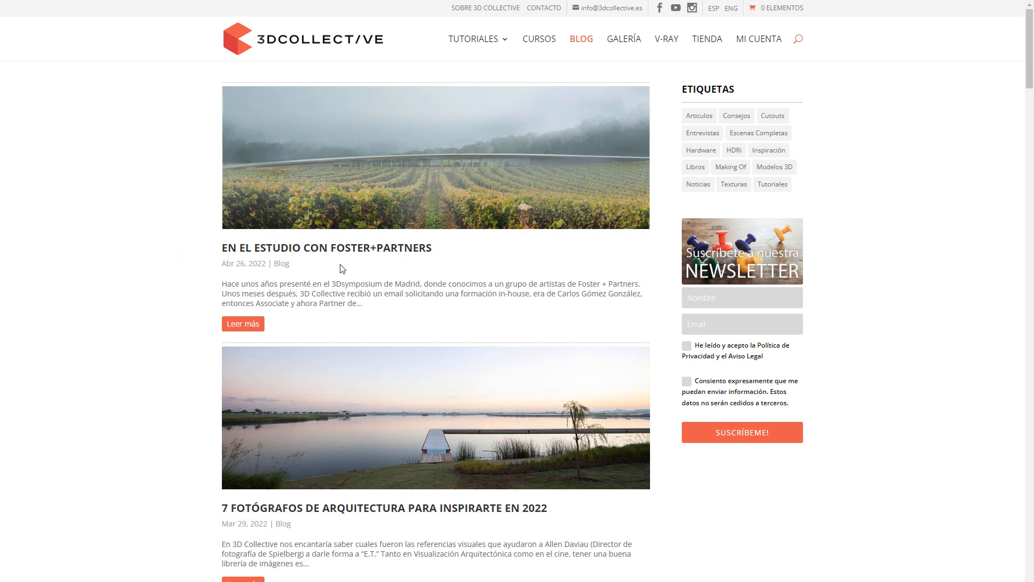
scroll(140, 322, down, 1)
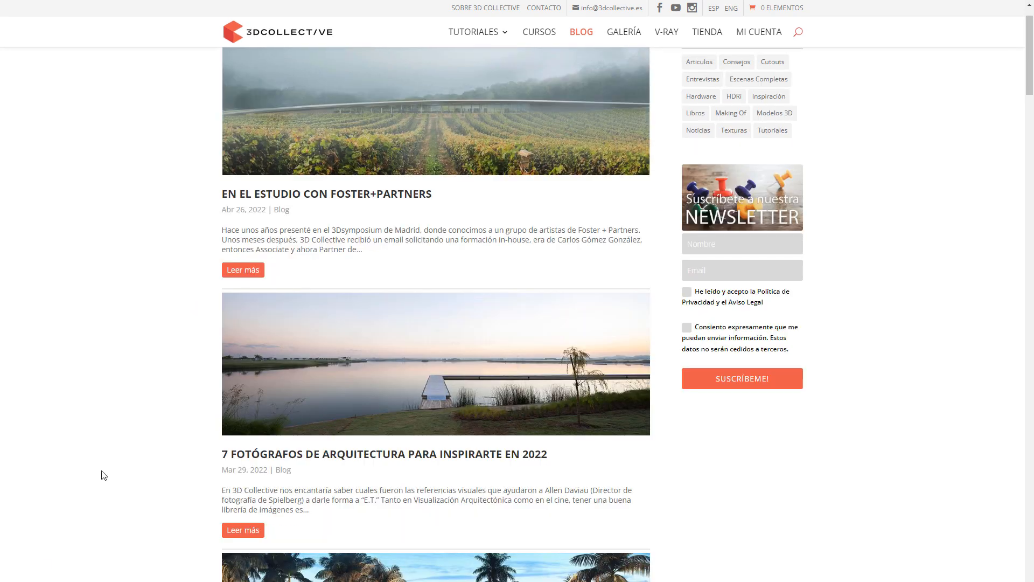
scroll(83, 473, down, 7)
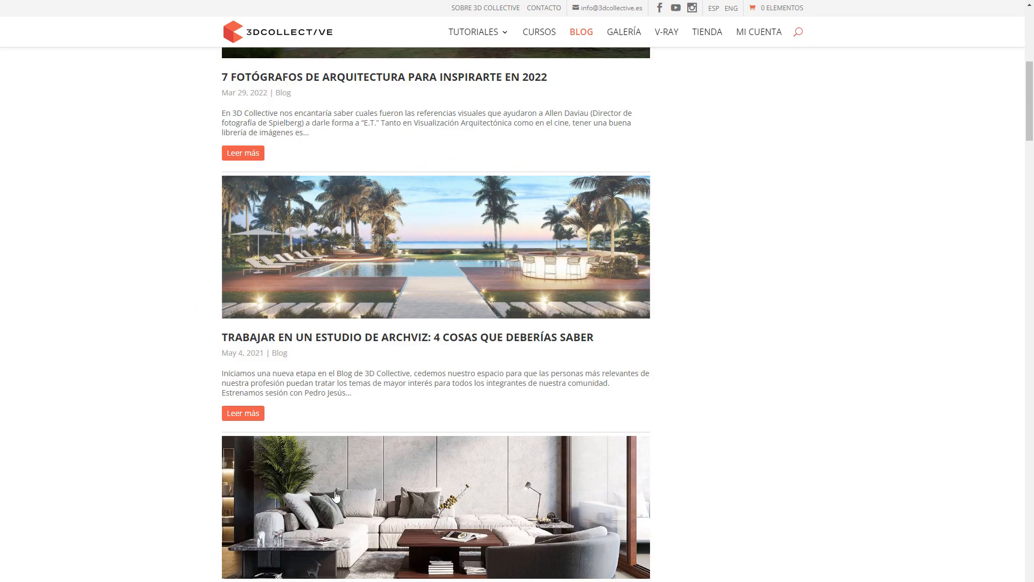
scroll(144, 367, down, 14)
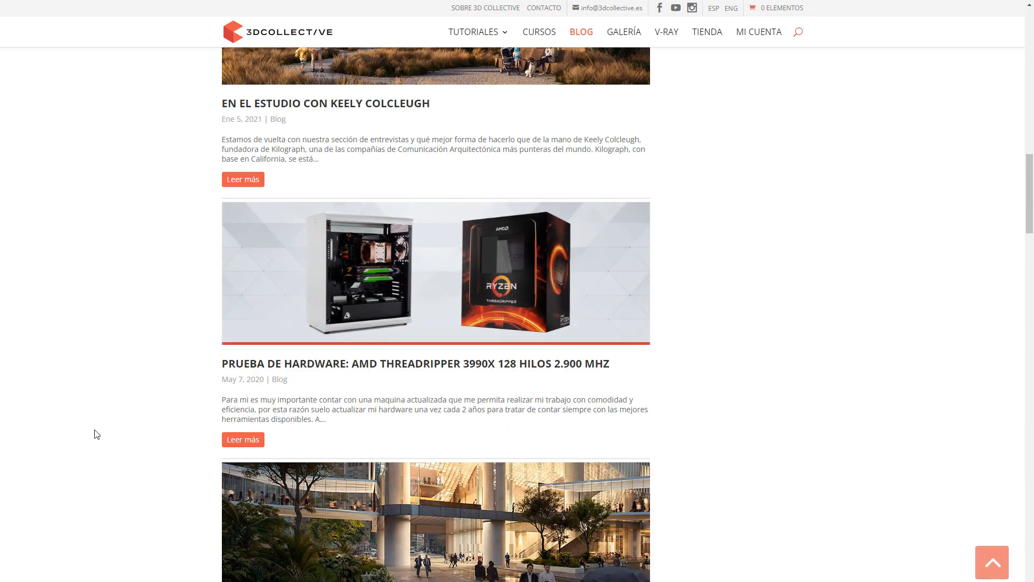
scroll(95, 431, up, 20)
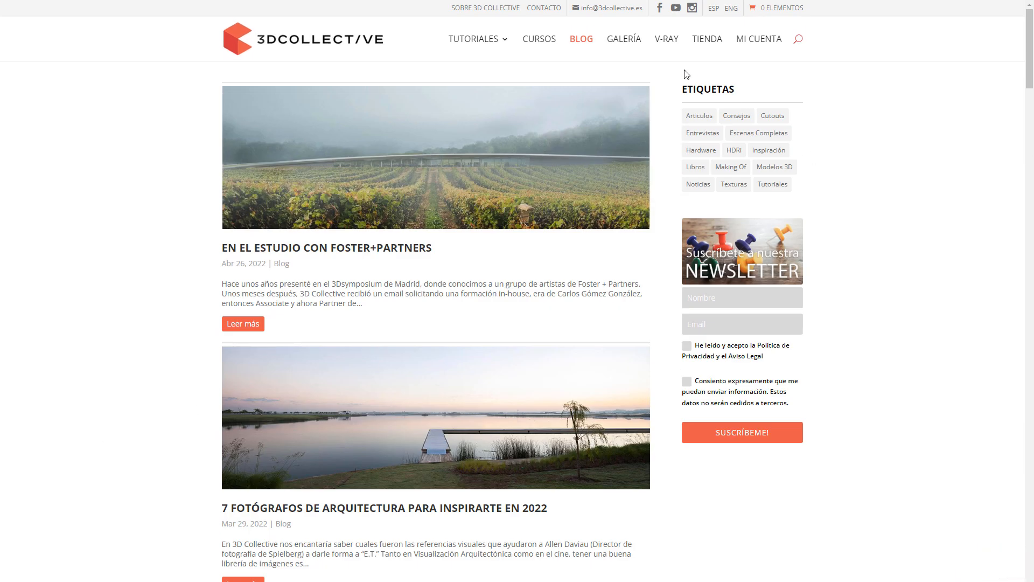
Step: Open the website's V-Ray page and examine the annual Solo, Premium and Enterprise licence offers
click(668, 40)
scroll(488, 428, down, 3)
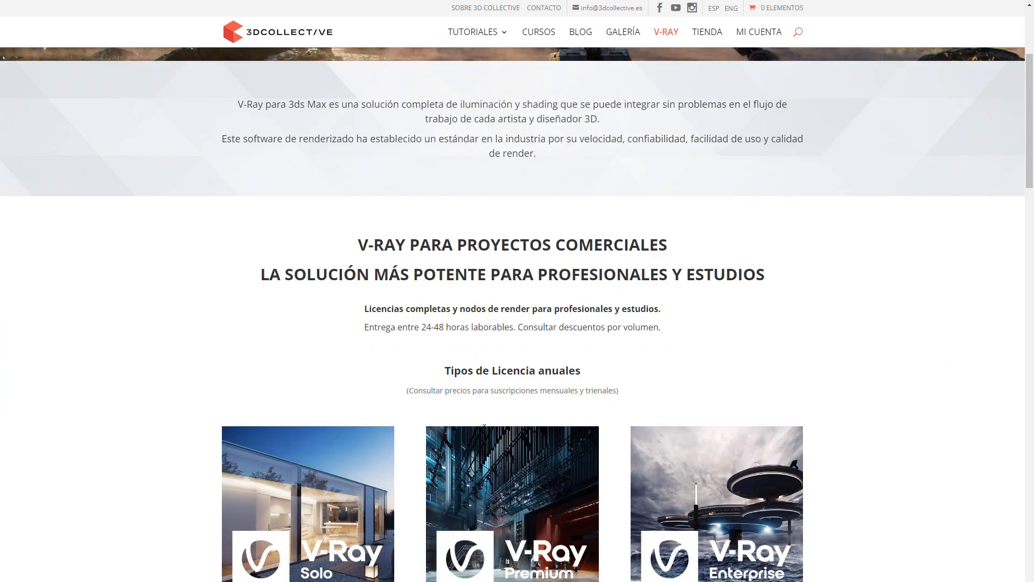
scroll(484, 427, down, 4)
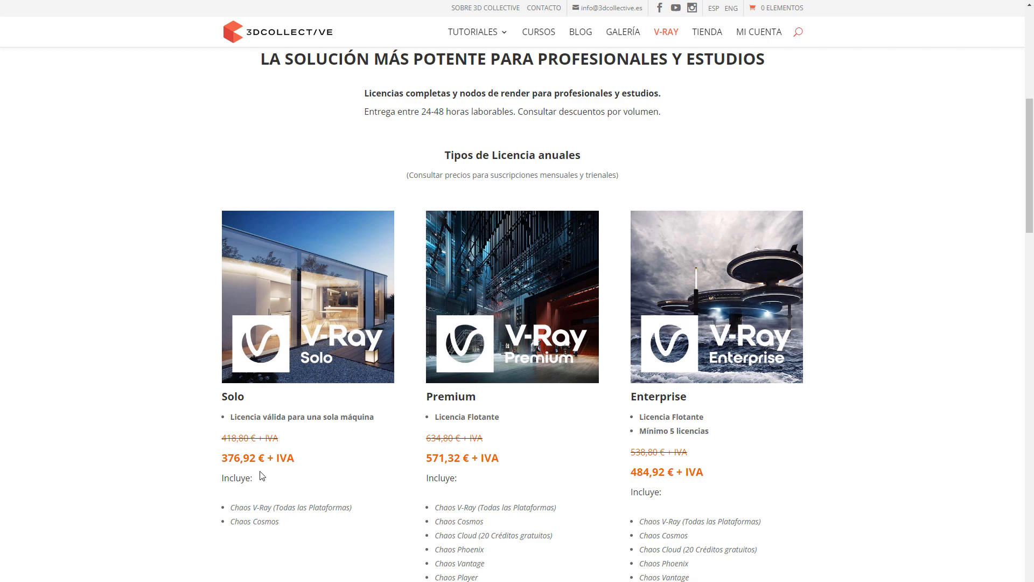
scroll(167, 424, up, 8)
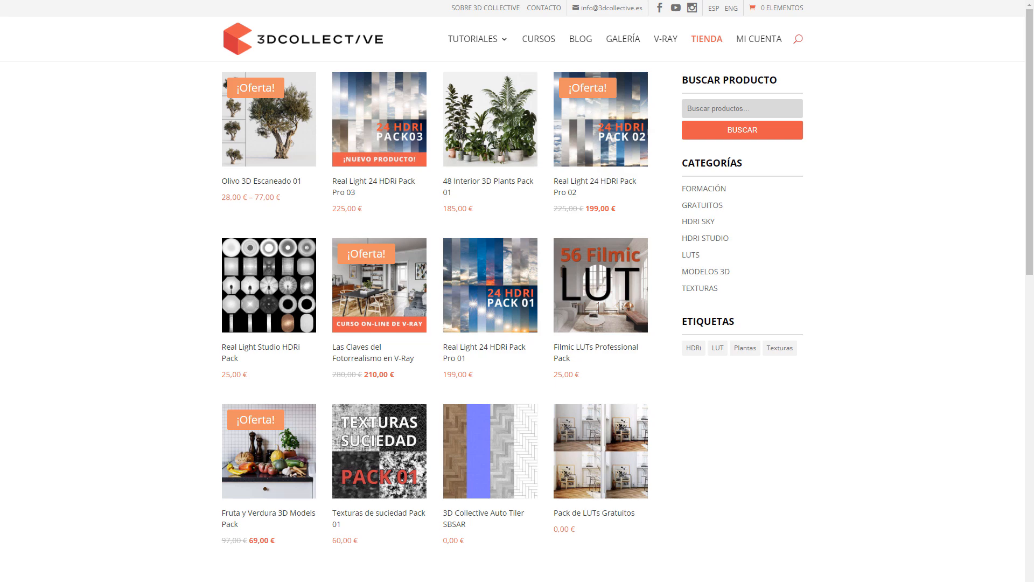
Step: Look through the online shop's product catalogue and its category listings
scroll(761, 473, down, 9)
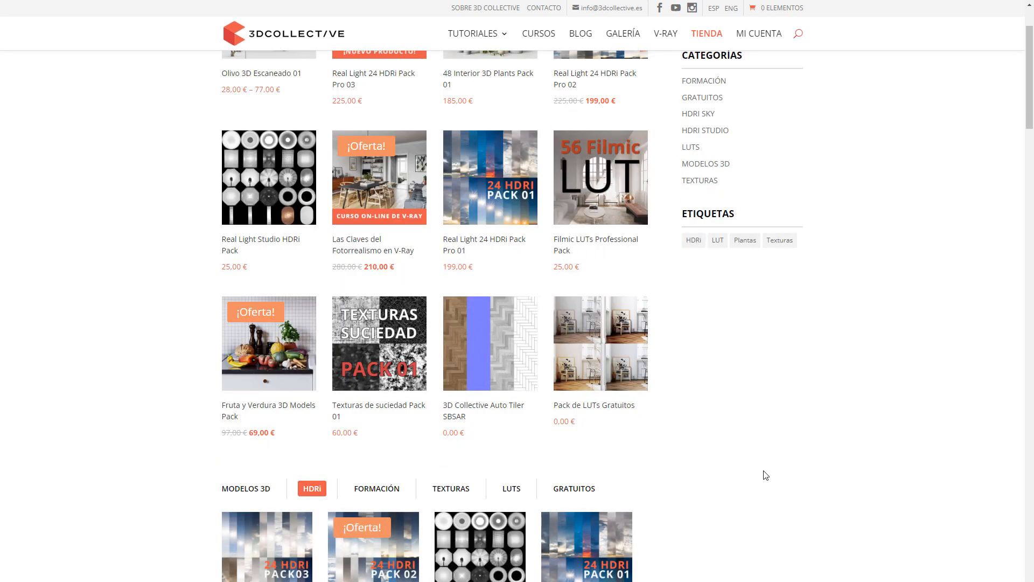
scroll(674, 492, down, 2)
scroll(718, 492, up, 11)
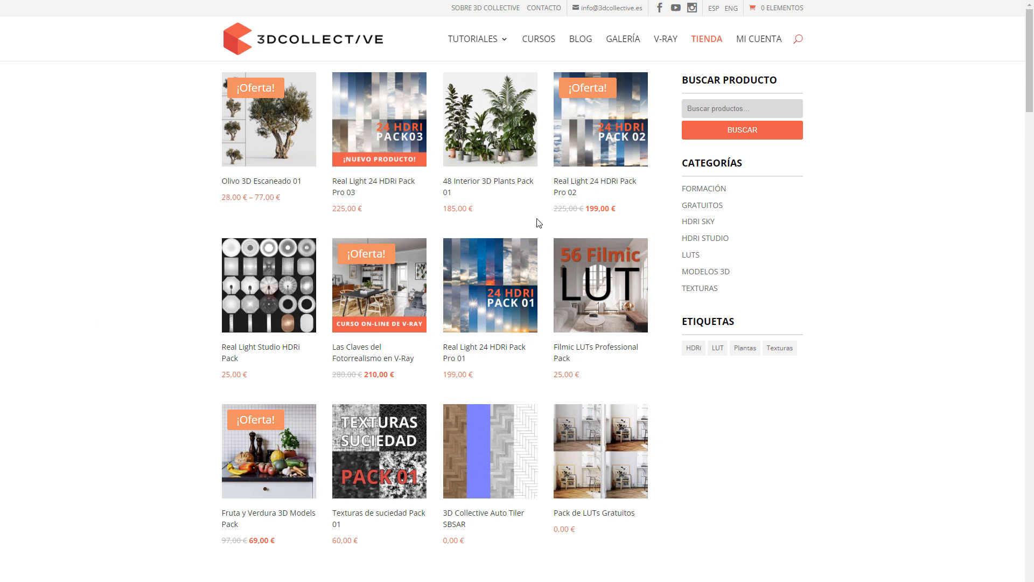
Step: Open the course "Curso las Claves del Fotorrealismo en VRay" and review its description, FAQs and modules
click(542, 39)
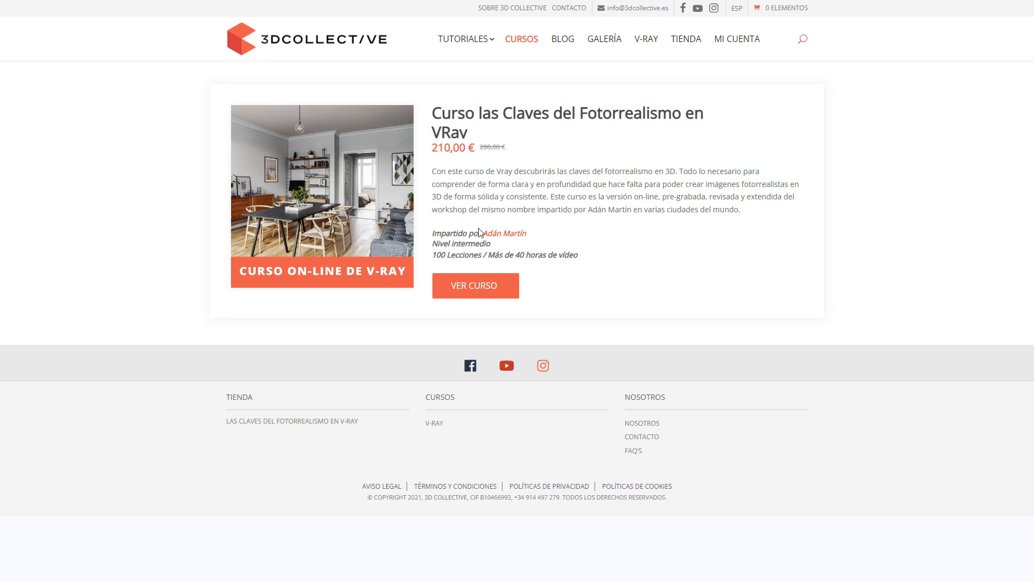
click(456, 295)
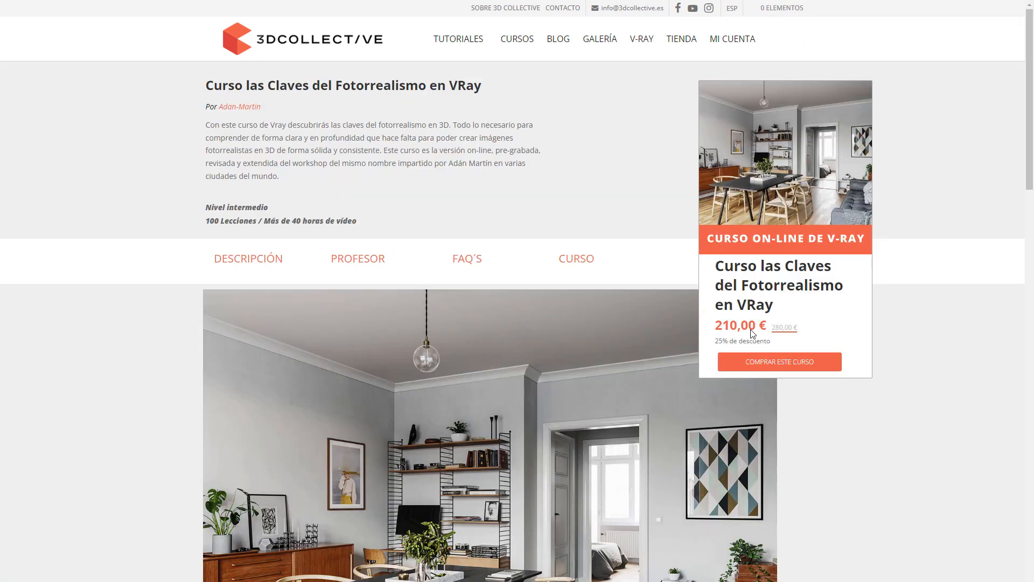
scroll(752, 334, down, 10)
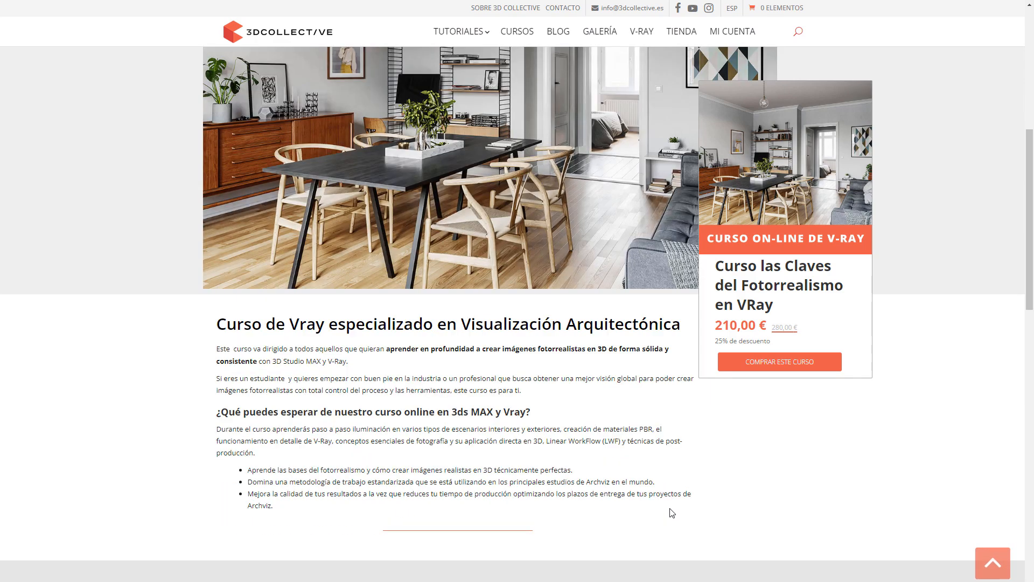
scroll(670, 507, down, 15)
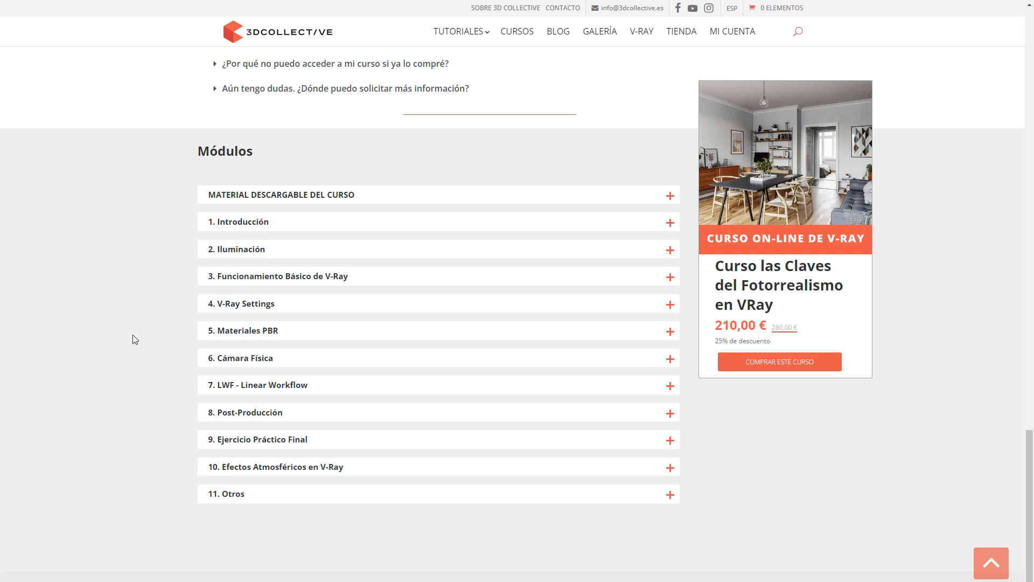
scroll(133, 340, up, 15)
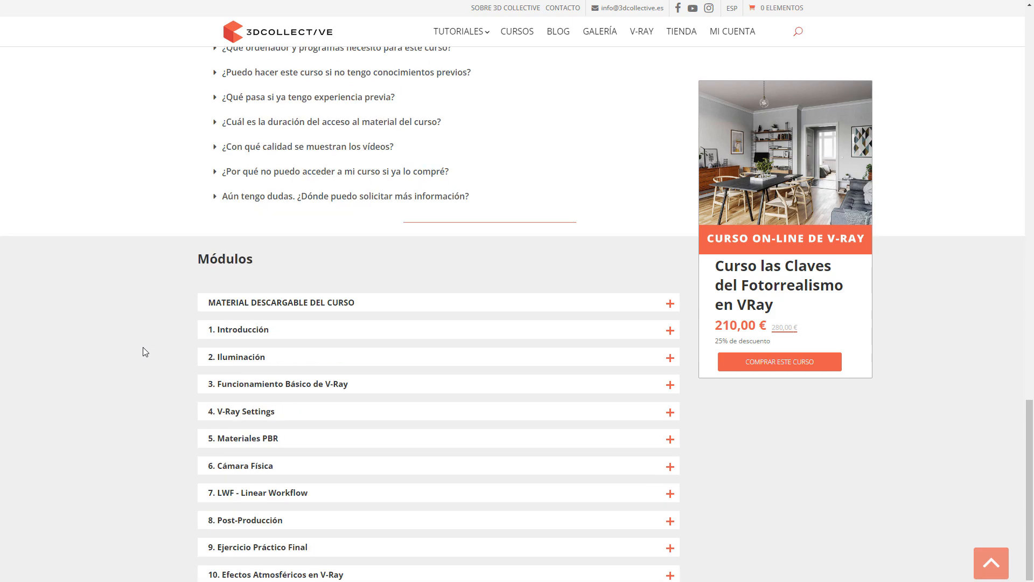
scroll(143, 347, up, 15)
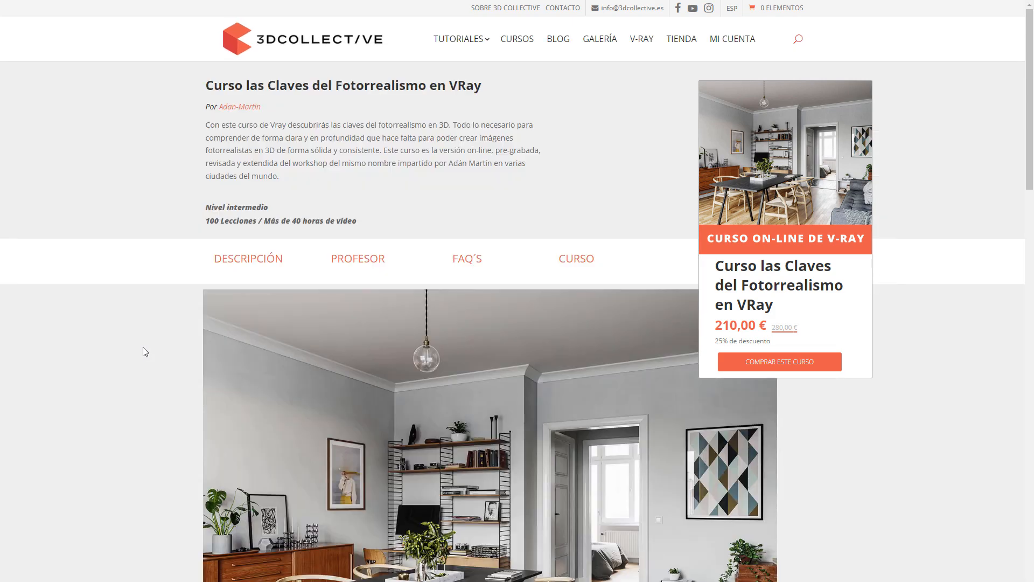
scroll(143, 347, down, 10)
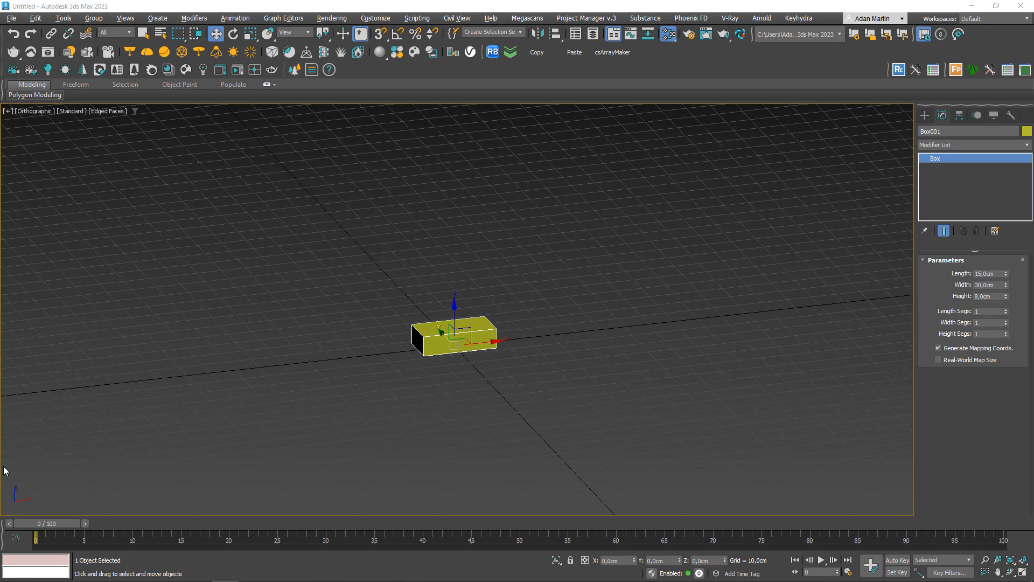
Step: In 3ds Max, switch the viewport to a perspective view framed on the box
scroll(417, 364, up, 5)
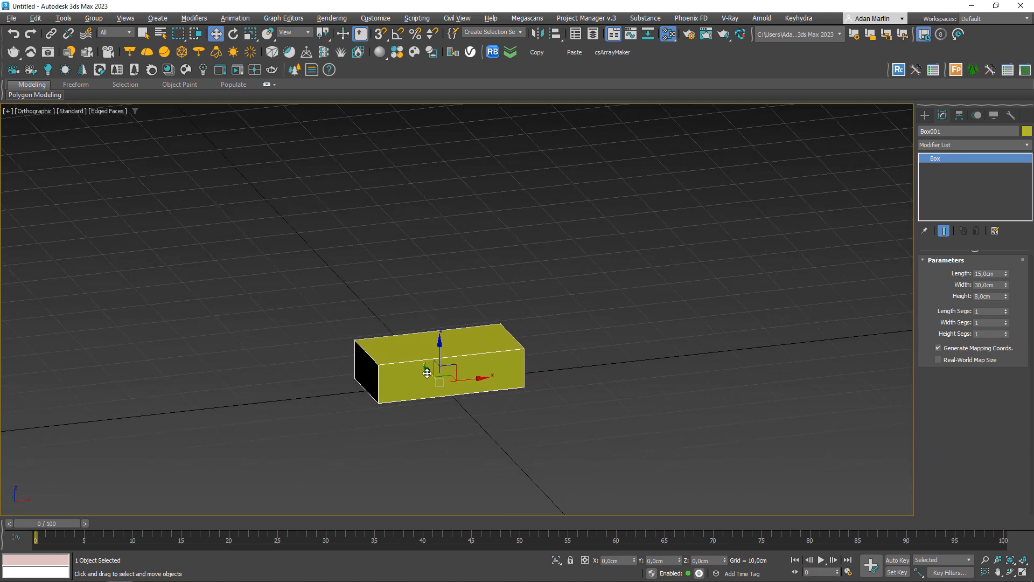
scroll(425, 401, down, 3)
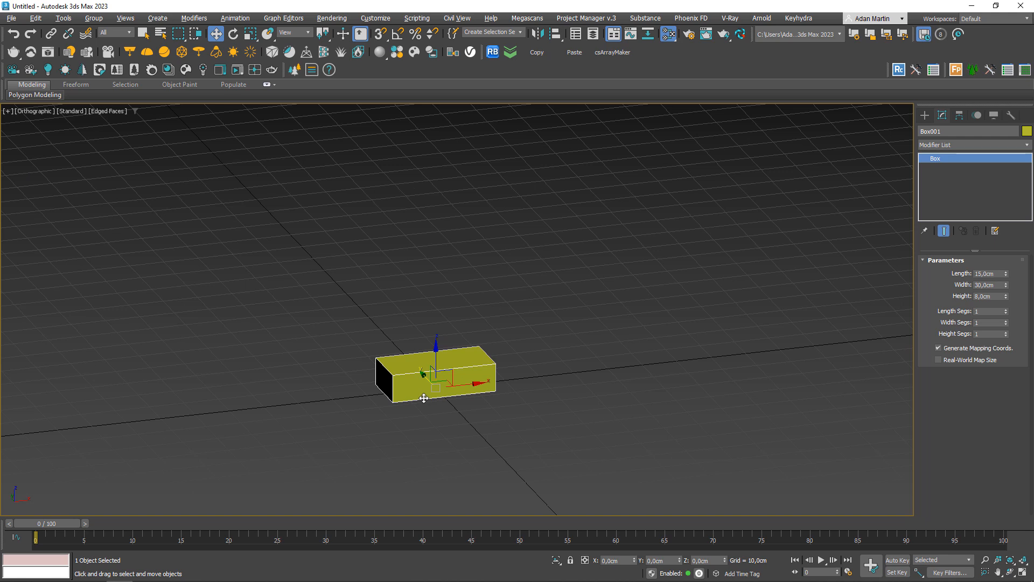
key(p)
key(z)
scroll(478, 362, down, 4)
alt+middle_drag(477, 362, 383, 358)
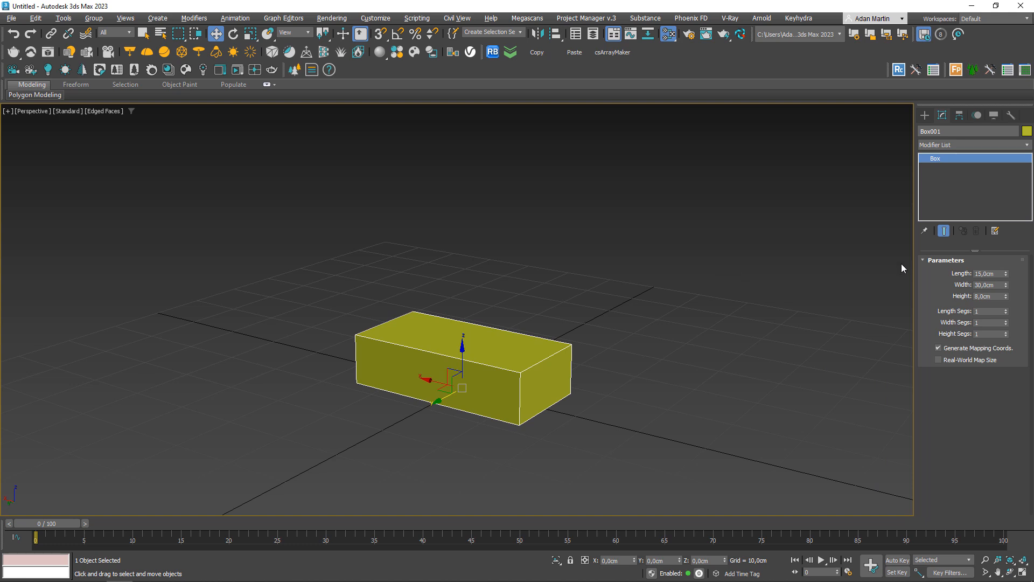
middle_drag(550, 353, 386, 334)
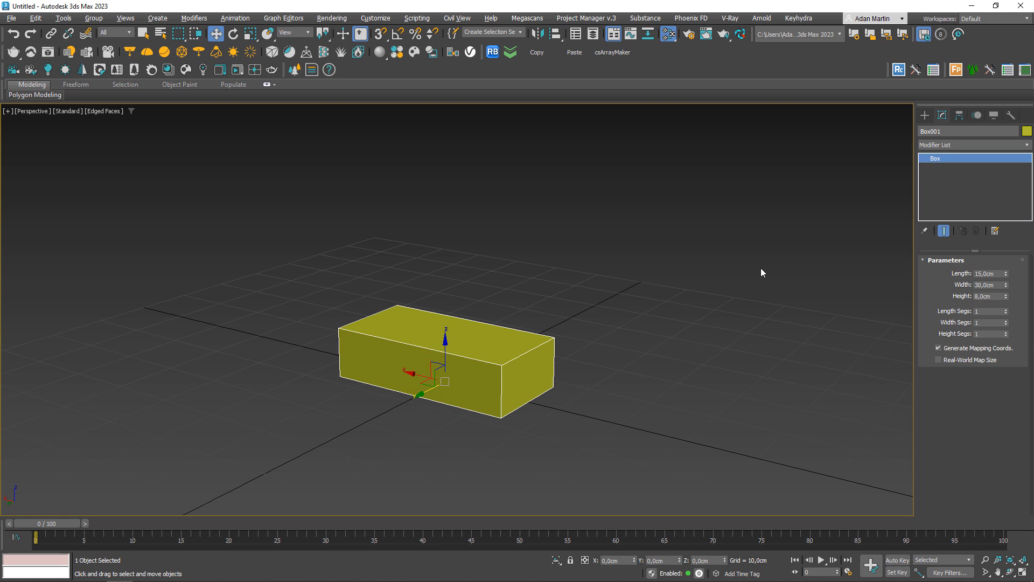
Step: Apply an Array modifier to the box
click(957, 144)
key(a)
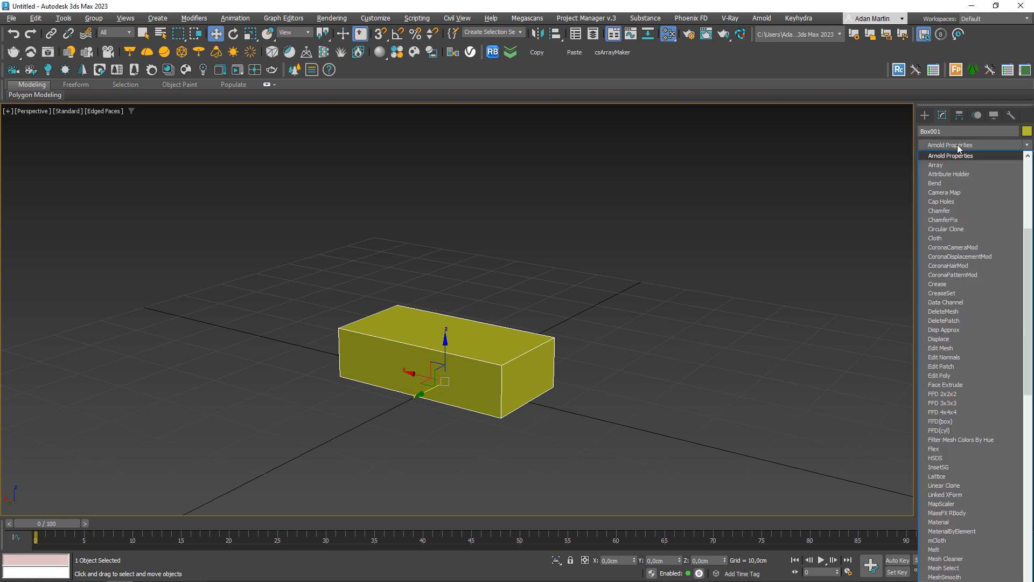
click(936, 156)
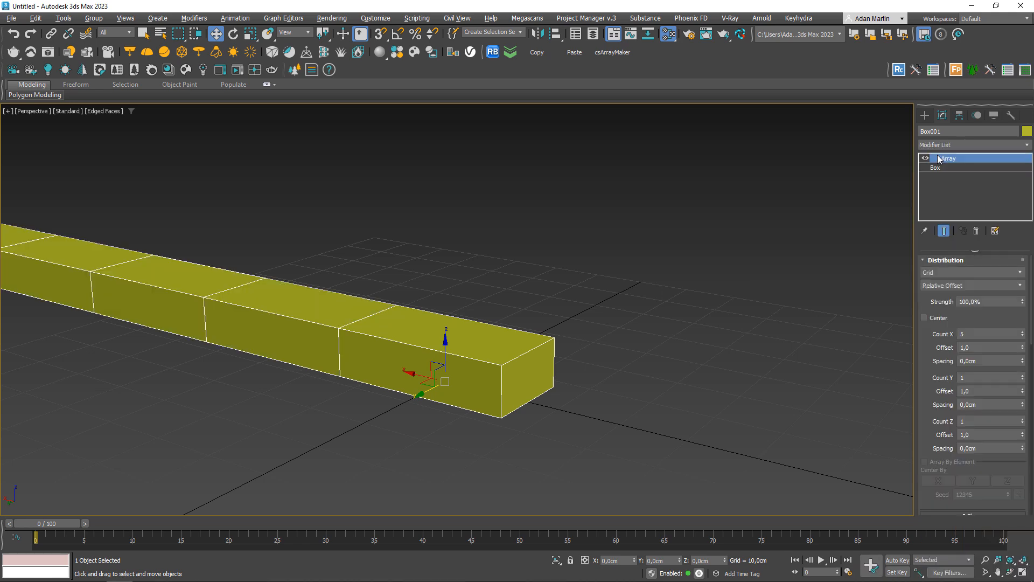
scroll(766, 272, down, 4)
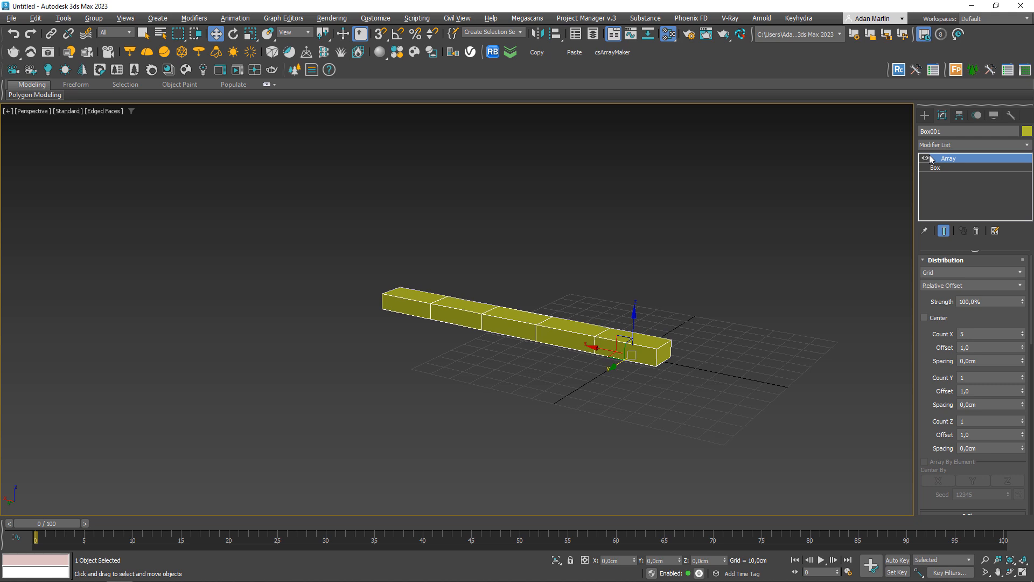
scroll(689, 312, up, 5)
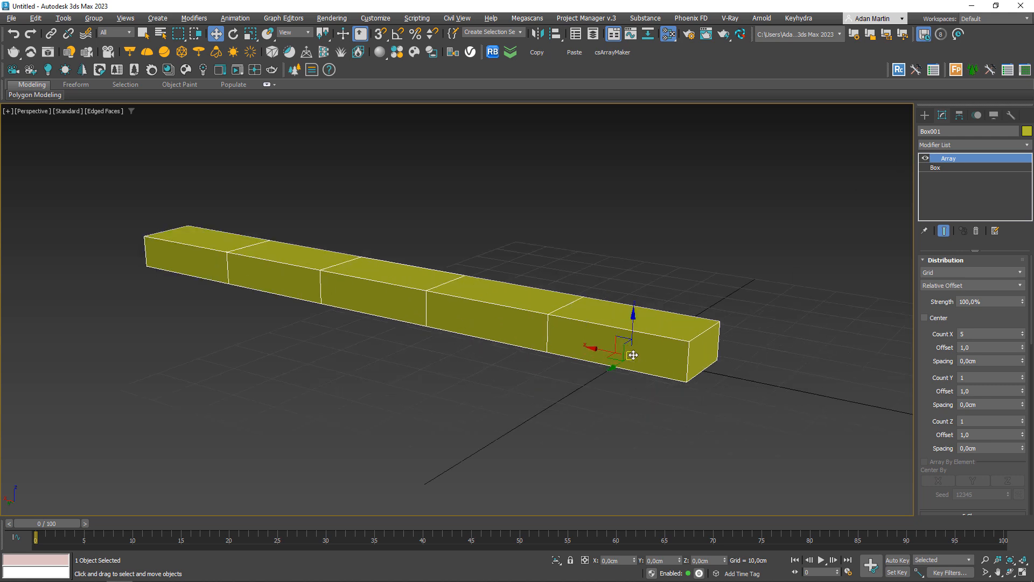
Step: Add a Chamfer modifier between the Box and the Array with an amount of 0,26cm
click(966, 145)
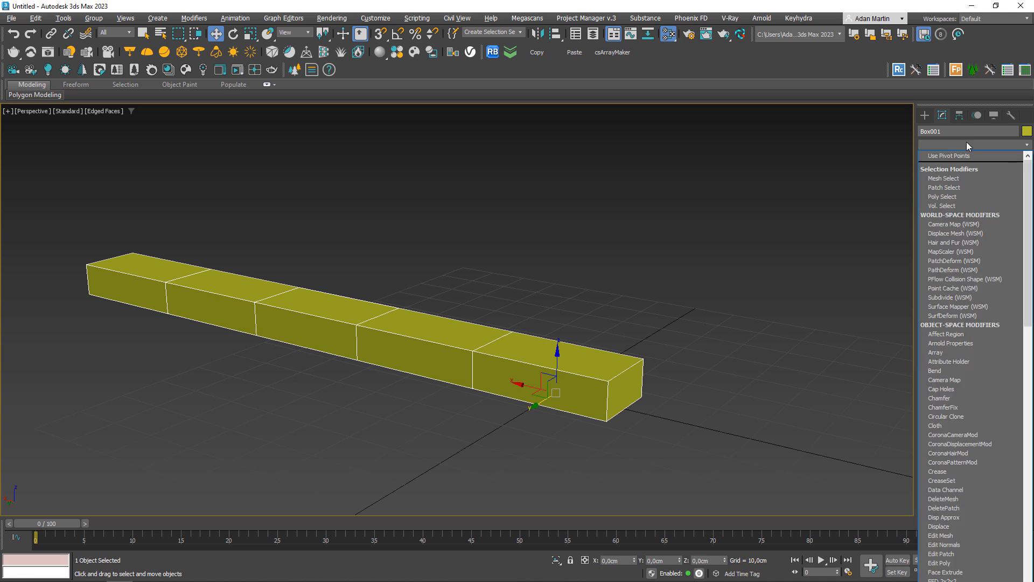
text(ch)
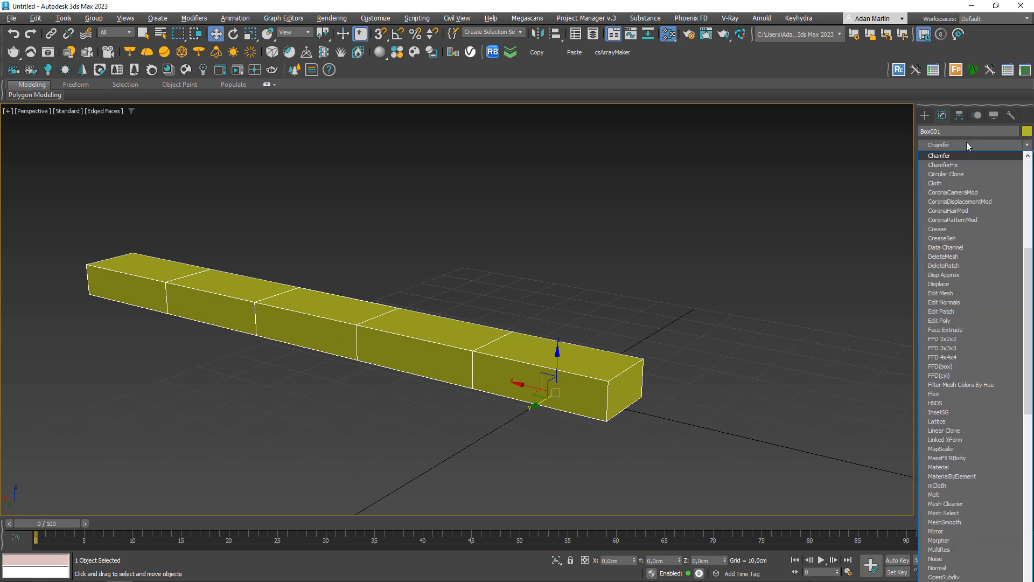
key(Return)
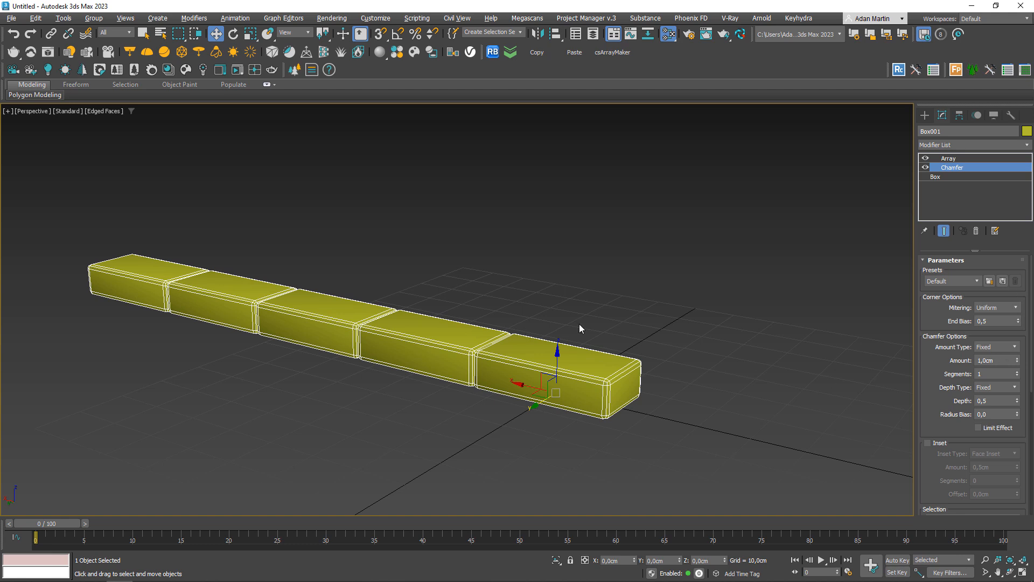
drag(1017, 360, 1016, 400)
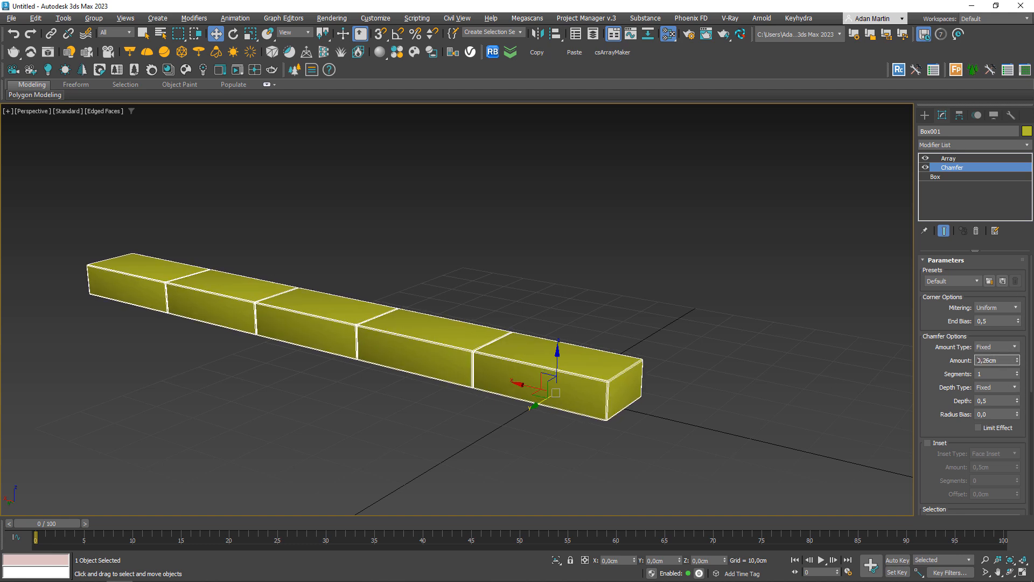
Step: Delete the Chamfer modifier from the box's stack
click(952, 158)
click(954, 167)
click(974, 233)
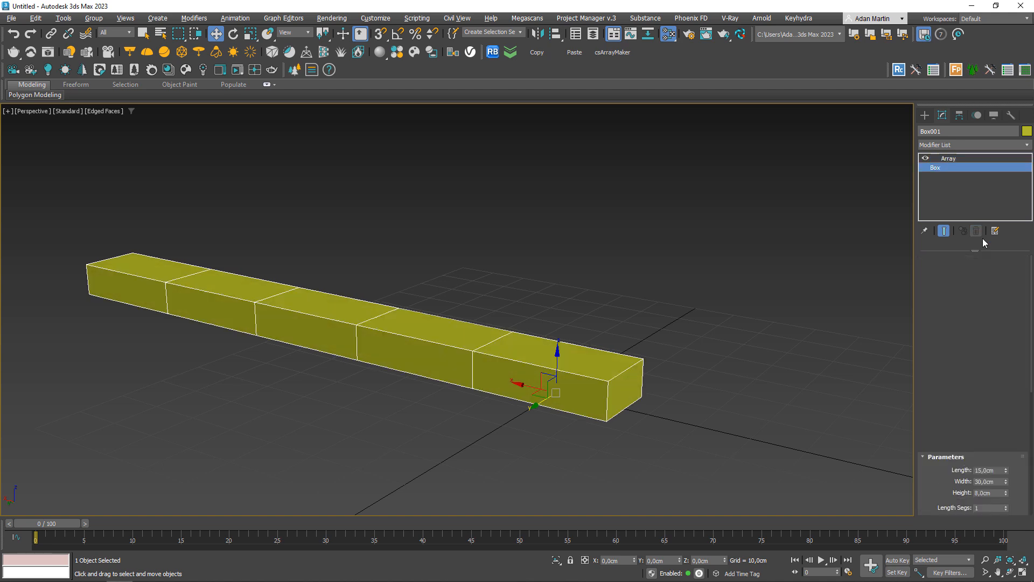
Step: Set the Array modifier's X count to 11
click(948, 158)
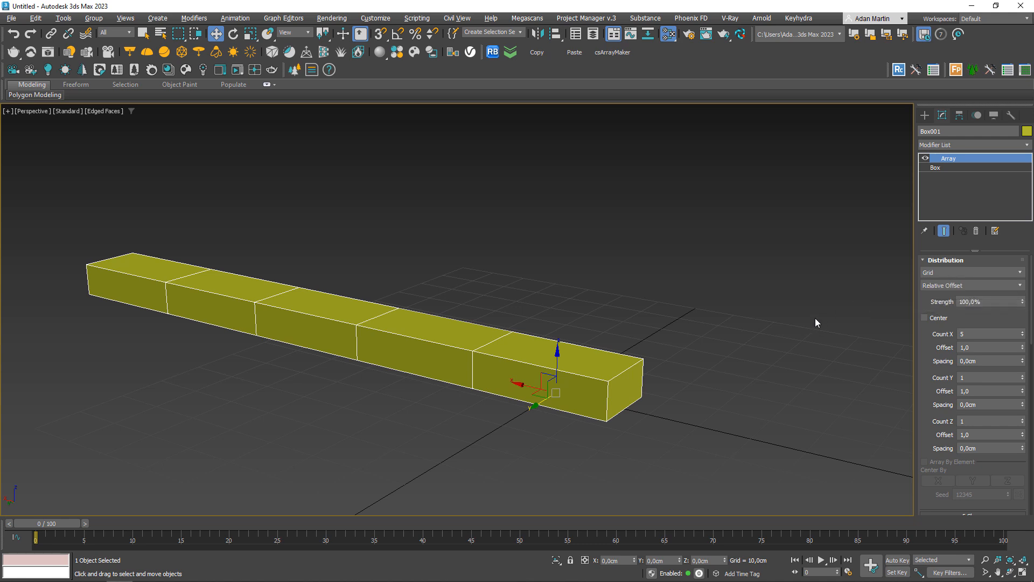
scroll(814, 331, down, 3)
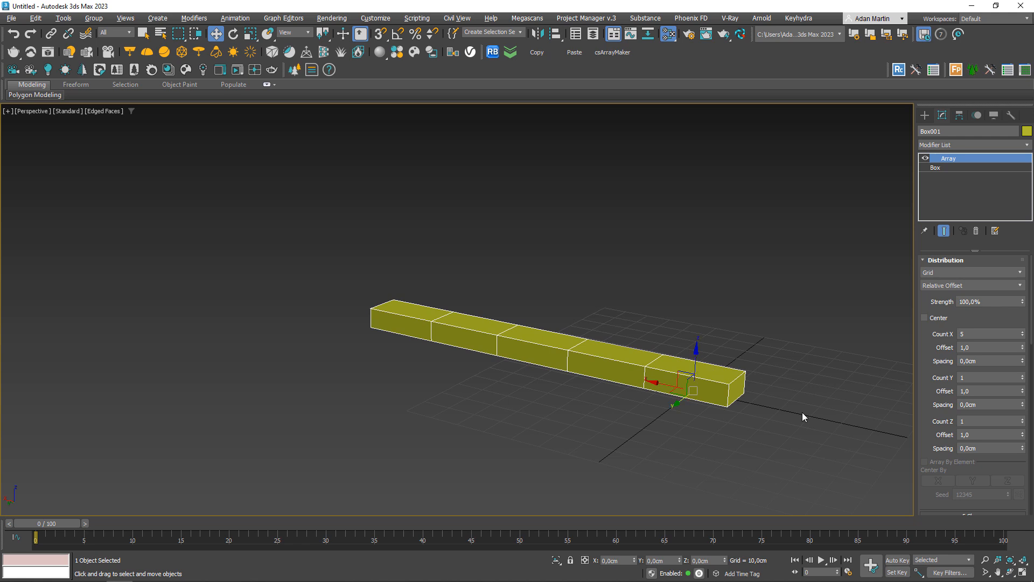
click(1023, 333)
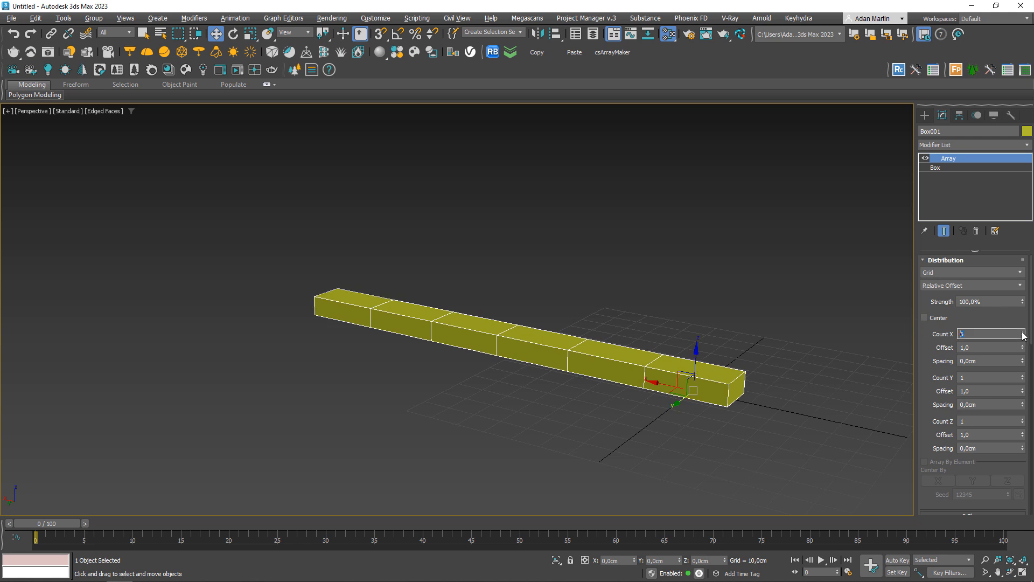
click(1023, 332)
click(1023, 332)
click(1022, 332)
click(1023, 332)
click(1022, 333)
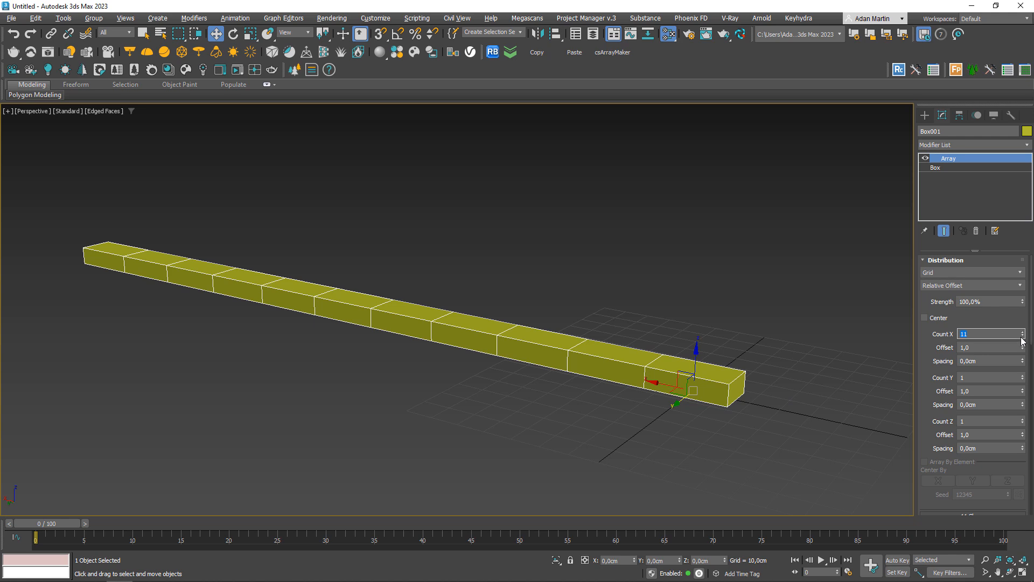
Step: Set the Array modifier's Y count to 6
click(1023, 375)
click(1023, 376)
click(1023, 375)
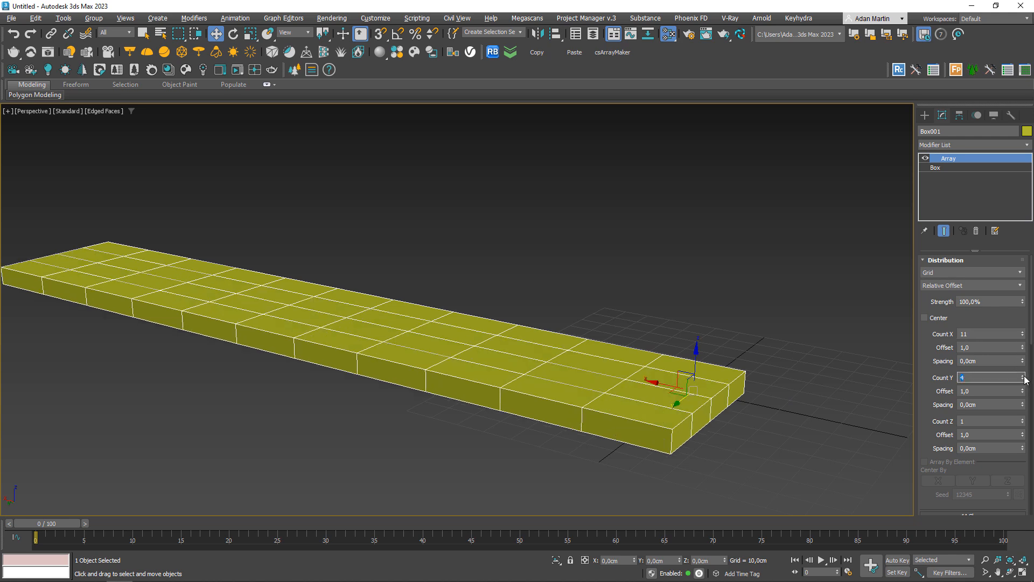
click(1022, 376)
click(1023, 376)
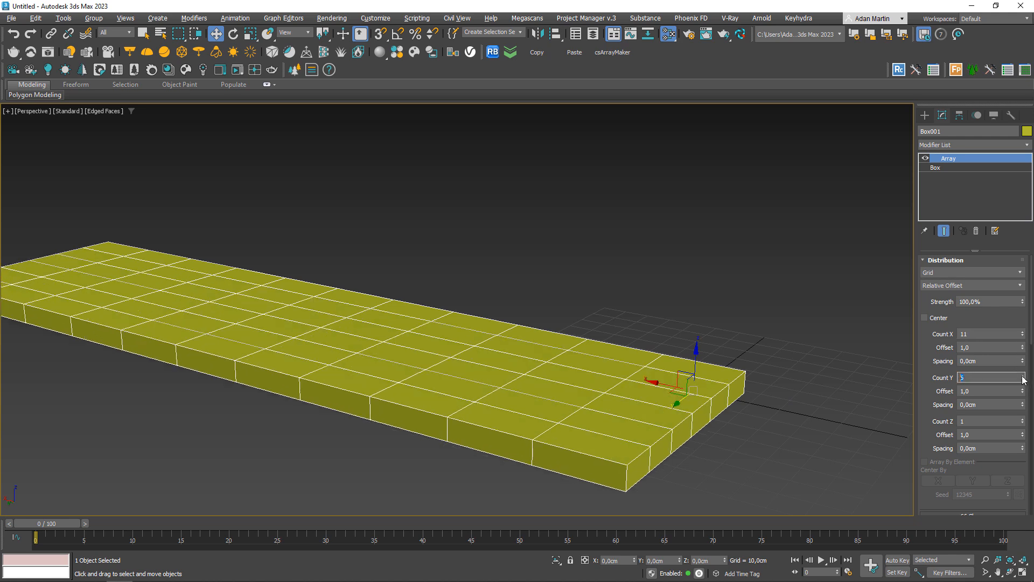
Step: Set the Array modifier's Z count to 10
click(1023, 419)
click(1023, 419)
click(1023, 419)
click(1023, 419)
click(1022, 419)
click(1023, 419)
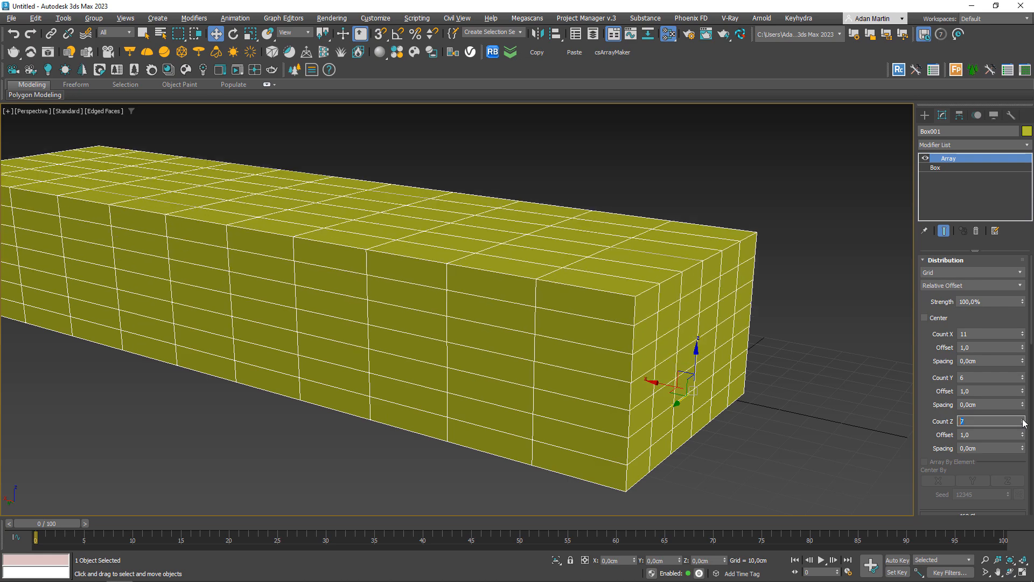
click(1023, 419)
click(1023, 419)
click(1023, 419)
scroll(680, 325, down, 5)
alt+middle_drag(512, 373, 584, 368)
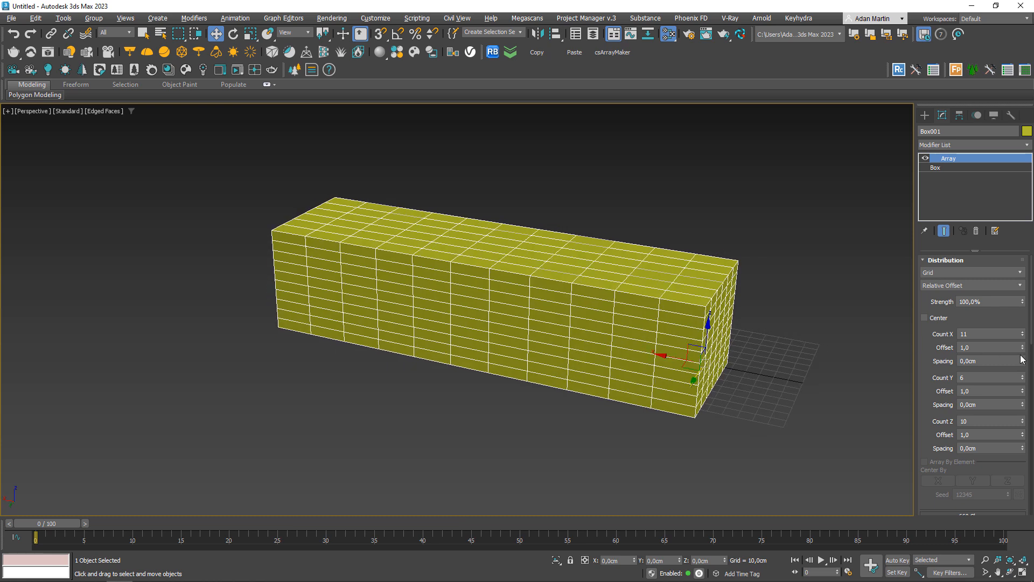
Step: Set the array's spacing to 1,0cm on each of the X, Y and Z axes
click(997, 360)
text(1)
drag(992, 404, 952, 406)
text(1)
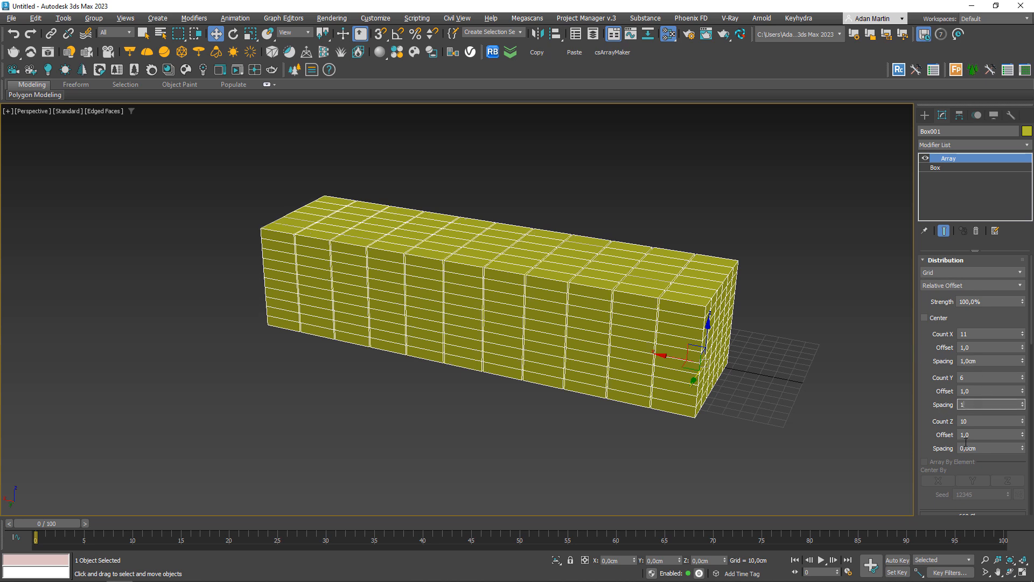
key(Return)
drag(991, 448, 961, 448)
text(1)
key(Return)
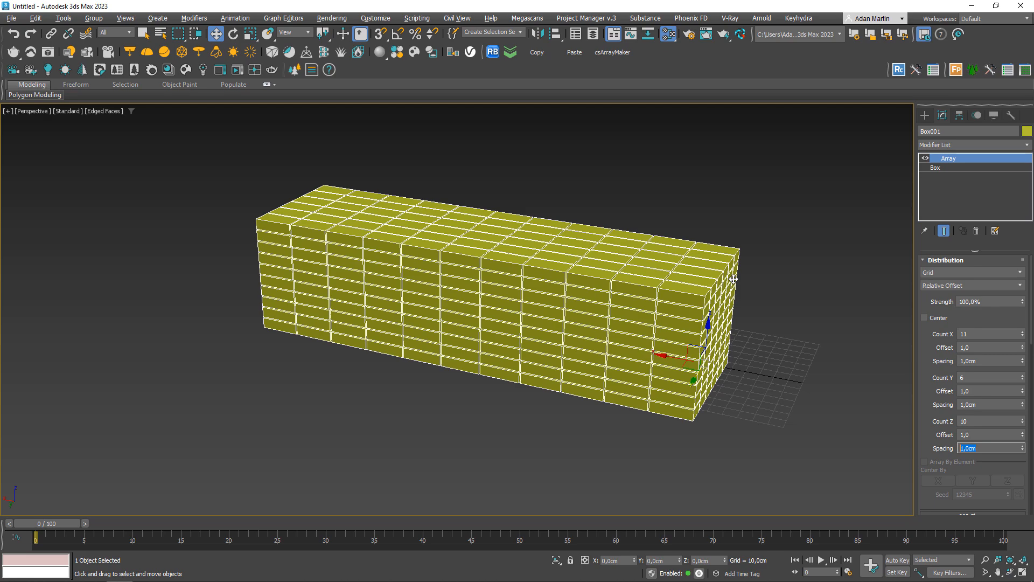
mouse_move(706, 295)
alt+middle_down()
mouse_move(638, 273)
mouse_move(691, 286)
alt+middle_up()
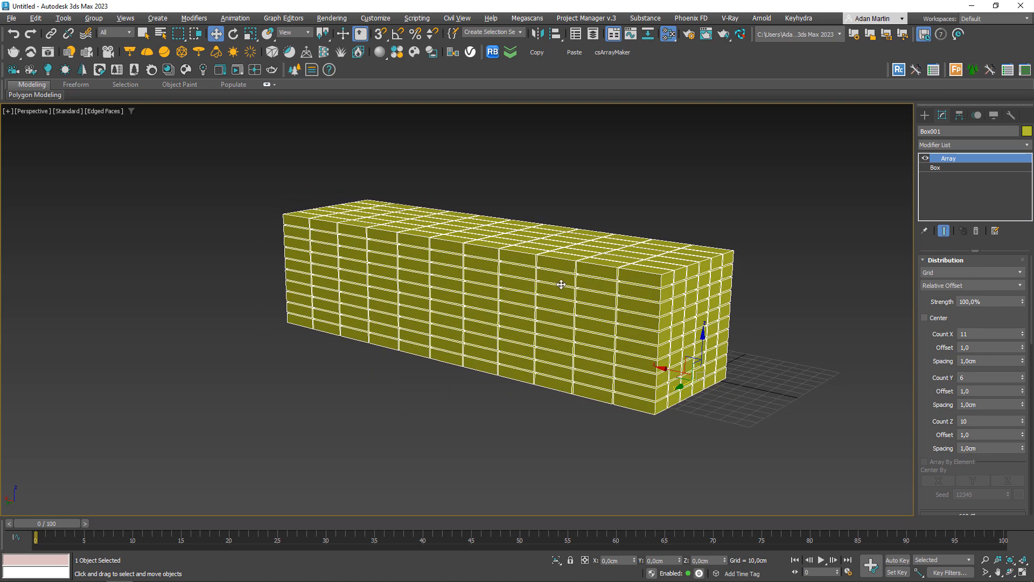
scroll(560, 284, up, 3)
scroll(595, 282, down, 2)
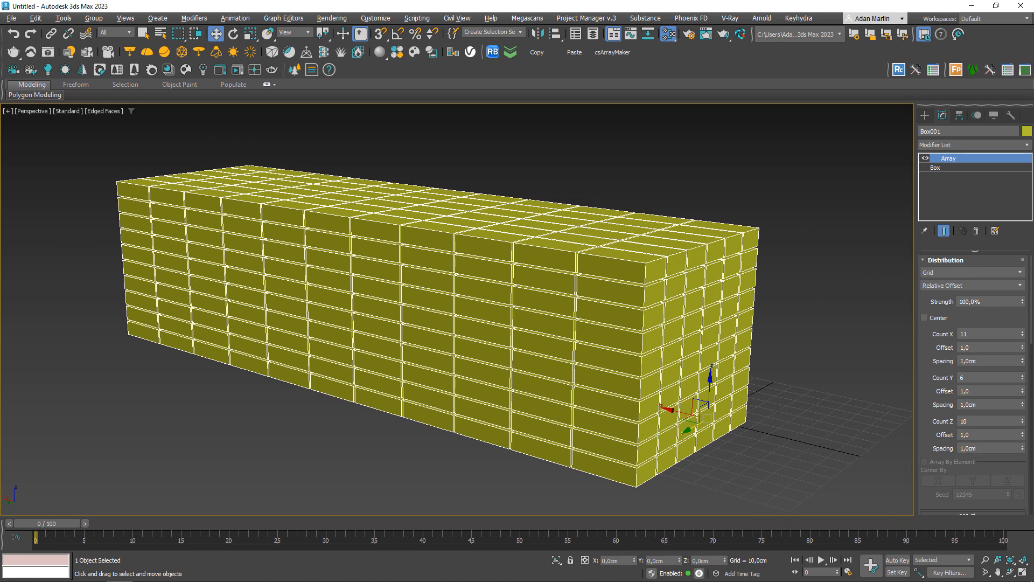
Step: Reset the Y and Z spacing to 0,0cm and set the Z offset to 2,0
right_click(1023, 404)
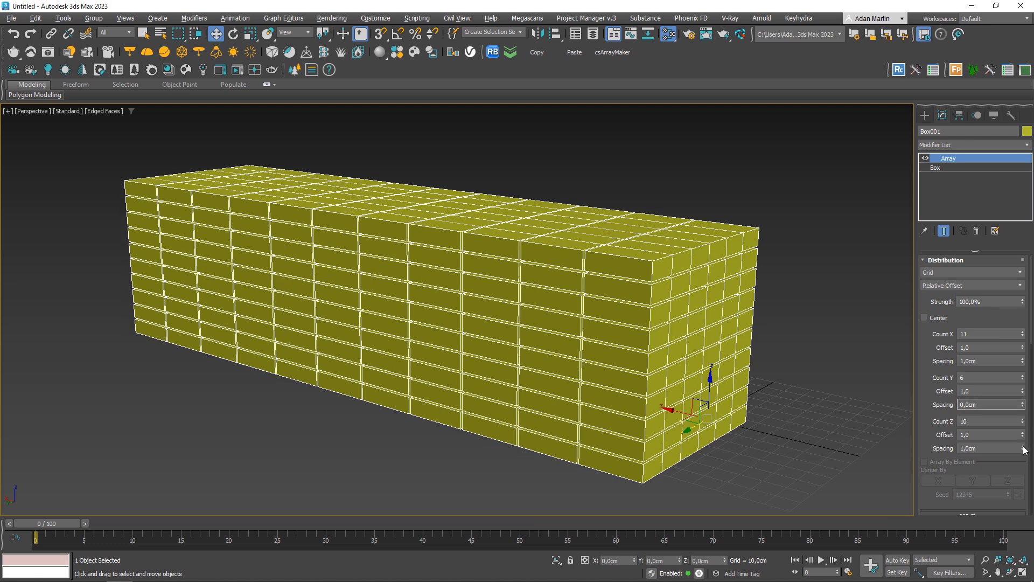
right_click(1022, 447)
drag(1023, 434, 1024, 435)
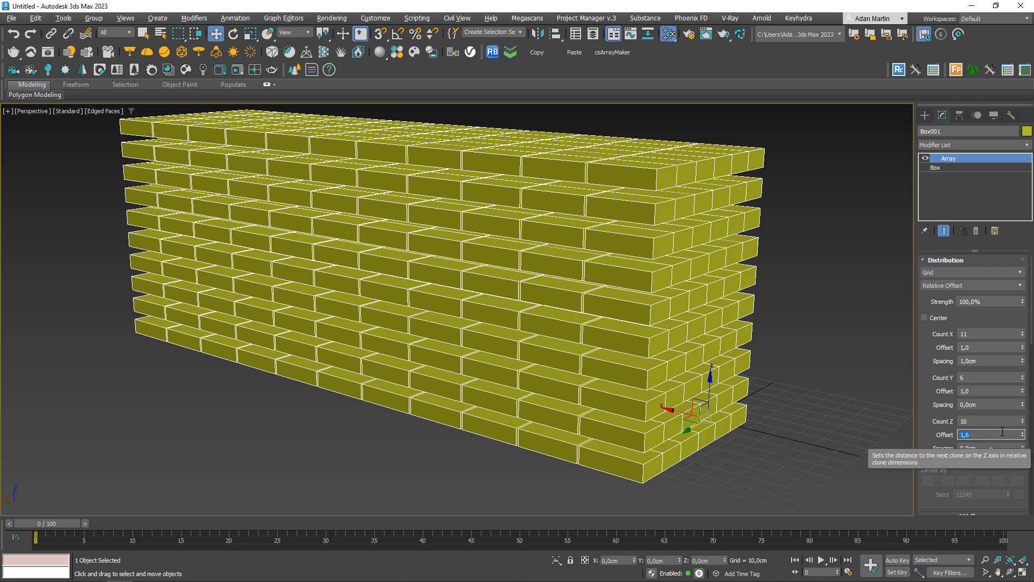
text(2)
key(Return)
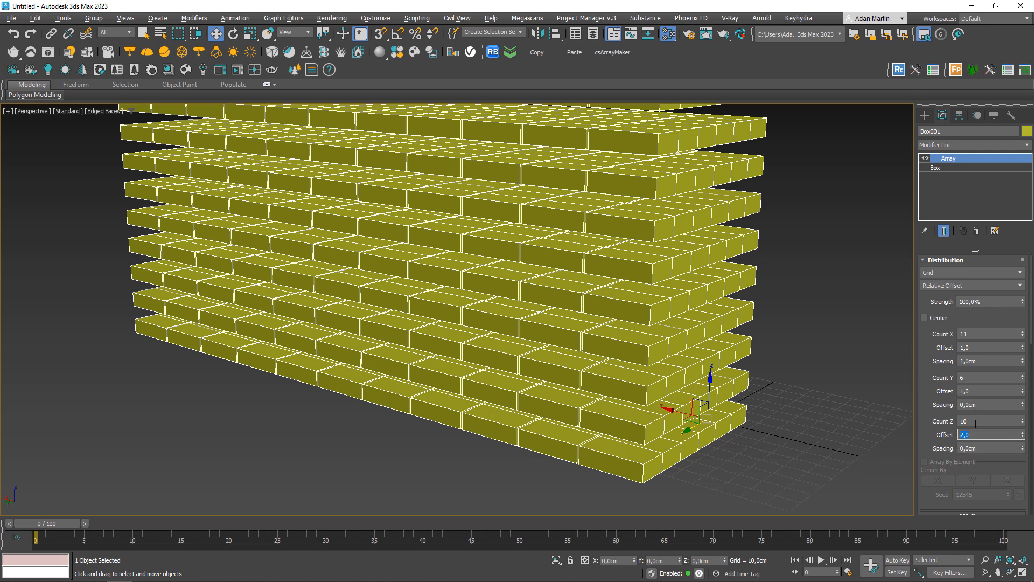
Step: Set the Z offset back to 1,0 and reset the X spacing to 0,0cm
text(1)
key(Return)
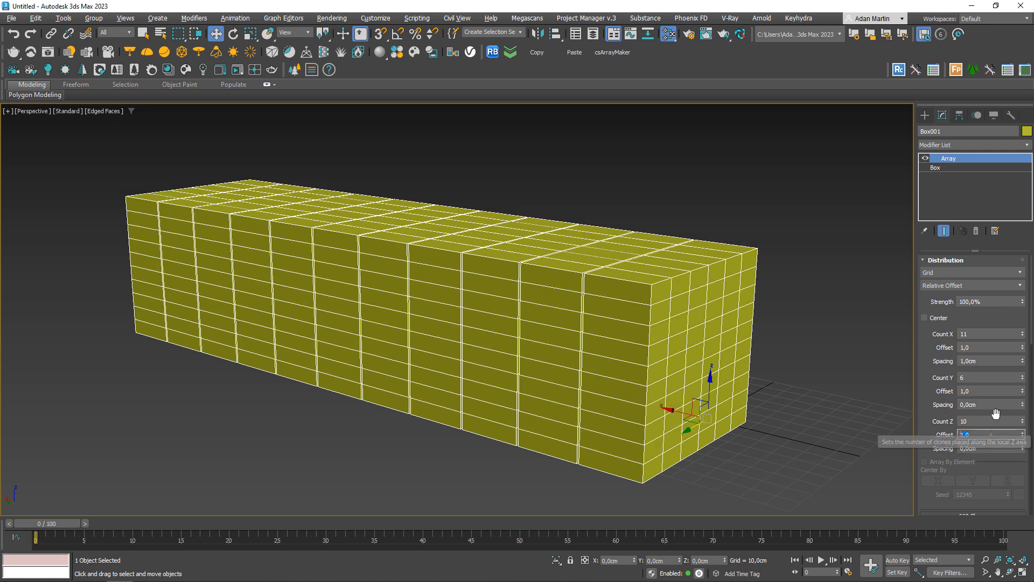
click(969, 377)
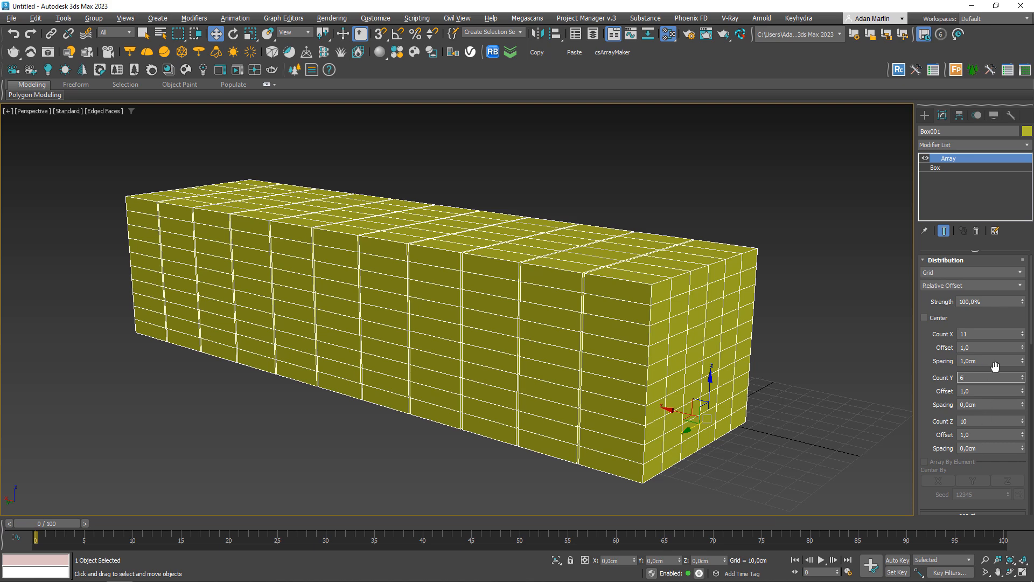
right_click(1021, 363)
middle_drag(569, 356, 637, 371)
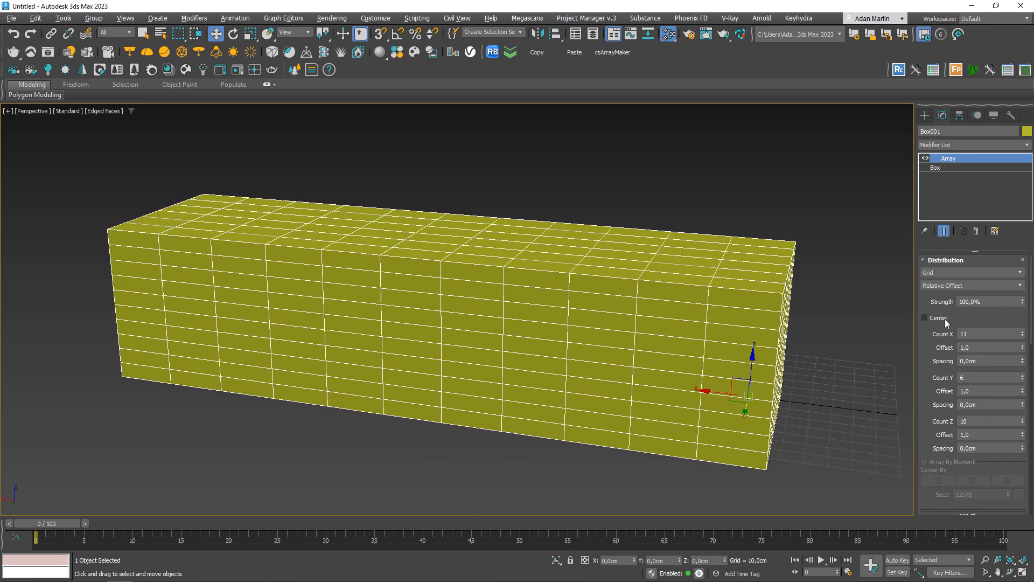
Step: Toggle the array's Center option on and off again to compare the pivot's placement
alt+middle_drag(753, 394, 515, 377)
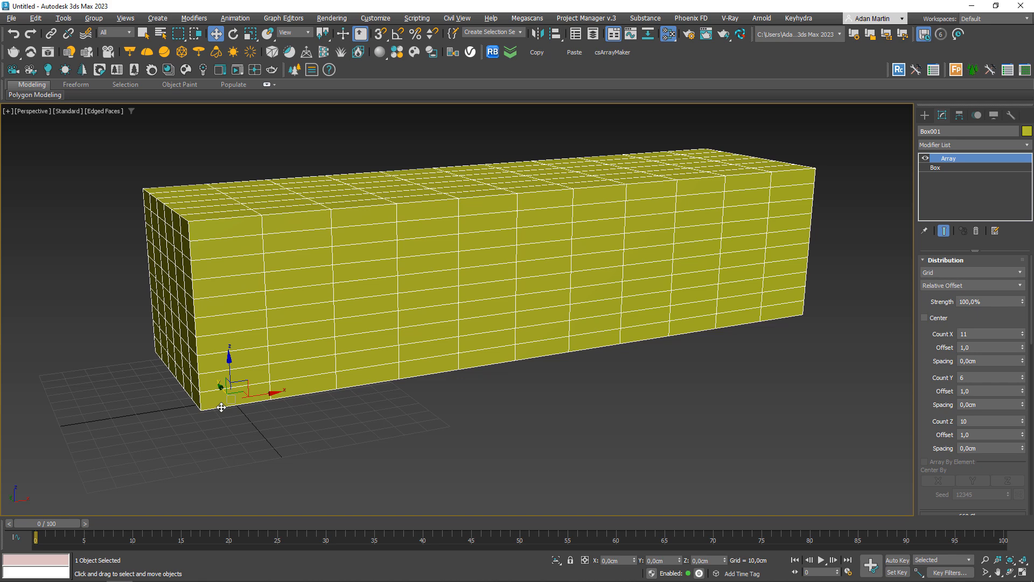
click(924, 318)
key(z)
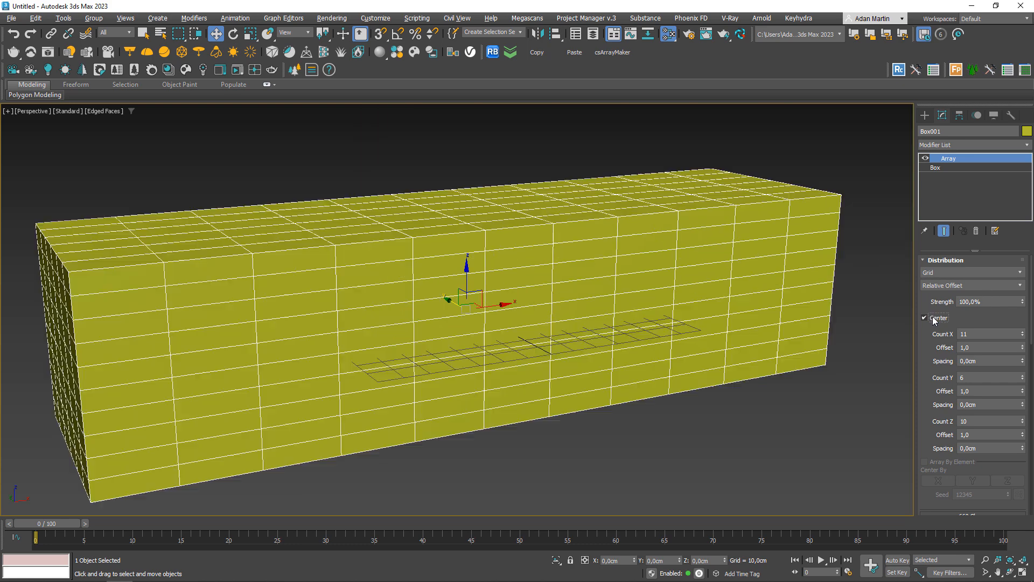
click(935, 320)
click(935, 319)
click(935, 320)
key(z)
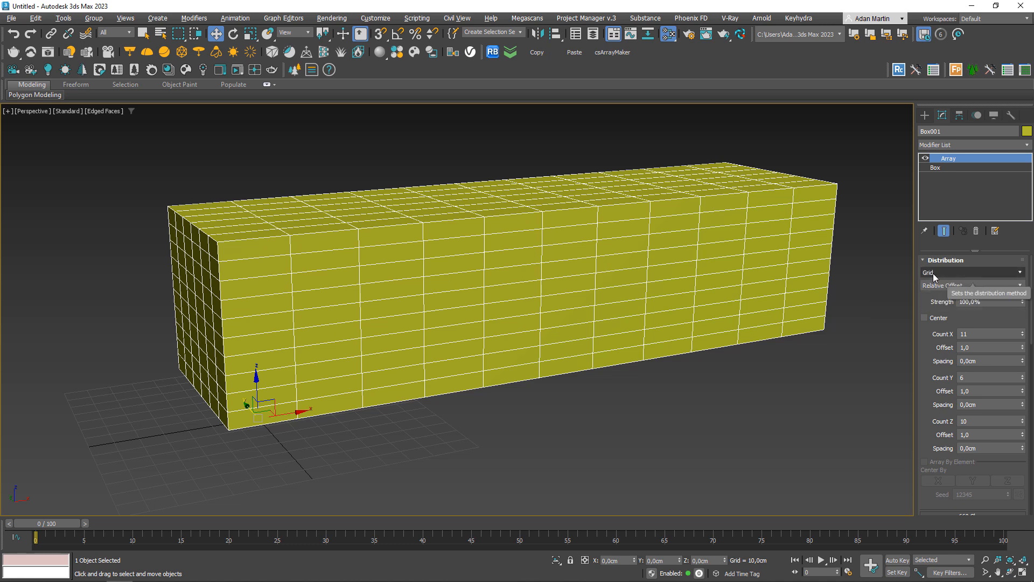
Step: Switch the grid distribution to Total Dimension and set the array's width to 500 cm
click(936, 287)
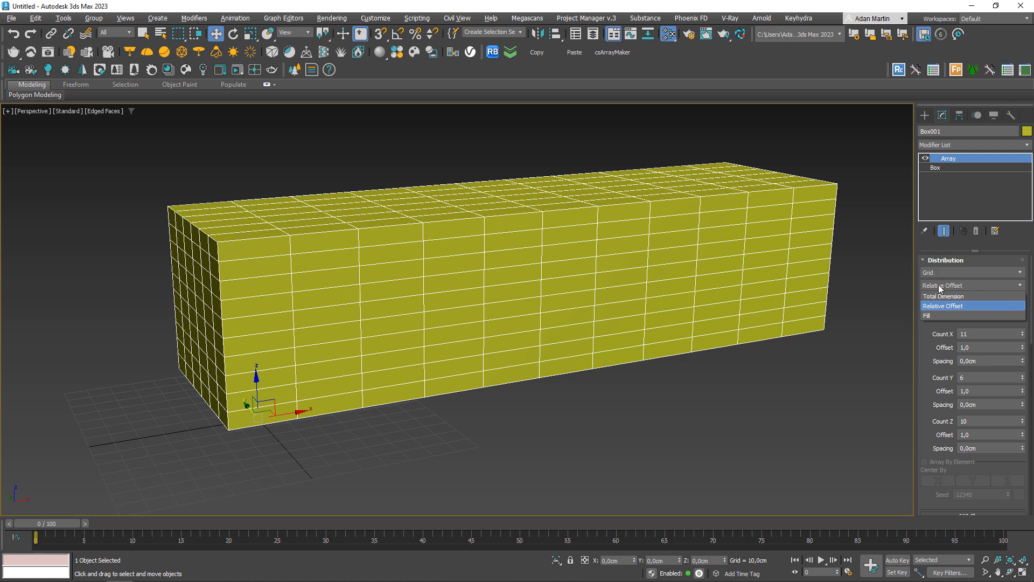
click(950, 300)
middle_drag(307, 412, 463, 358)
scroll(415, 386, up, 3)
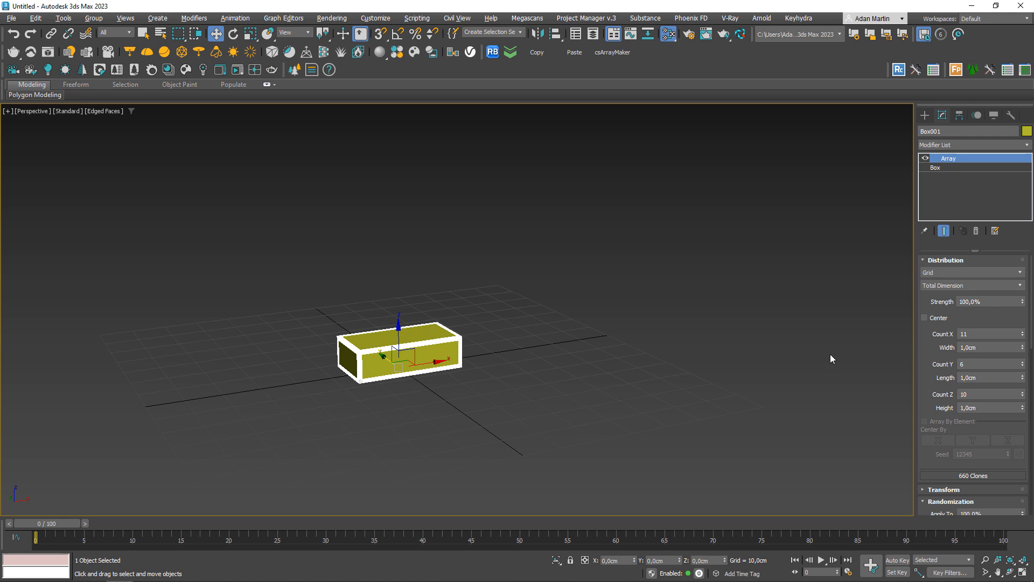
click(987, 334)
key(Tab)
text(500)
key(Return)
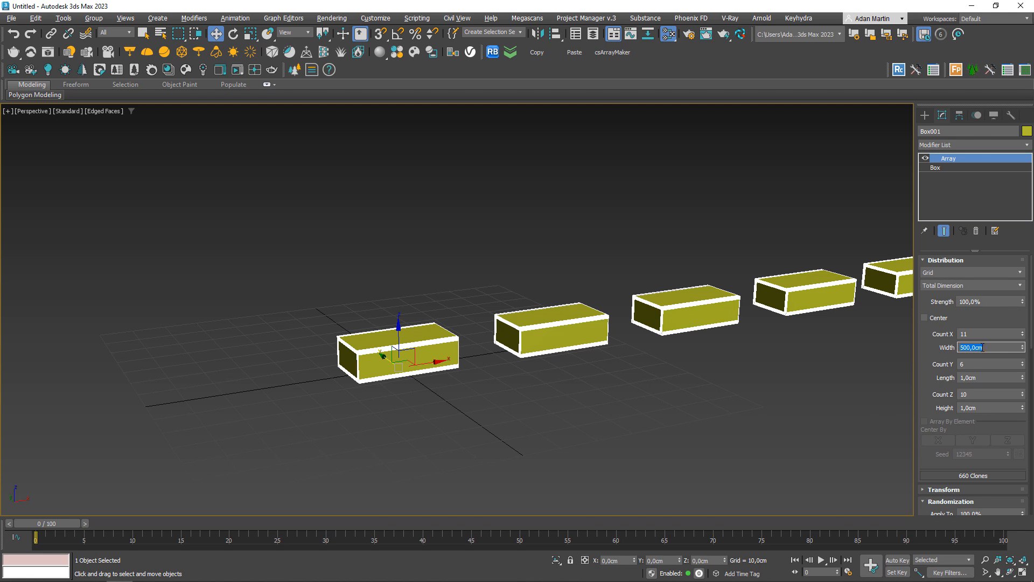
Step: Increase the array's X count to 17 within the same total width
click(973, 335)
scroll(900, 330, down, 4)
middle_drag(899, 330, 88, 384)
scroll(153, 365, down, 3)
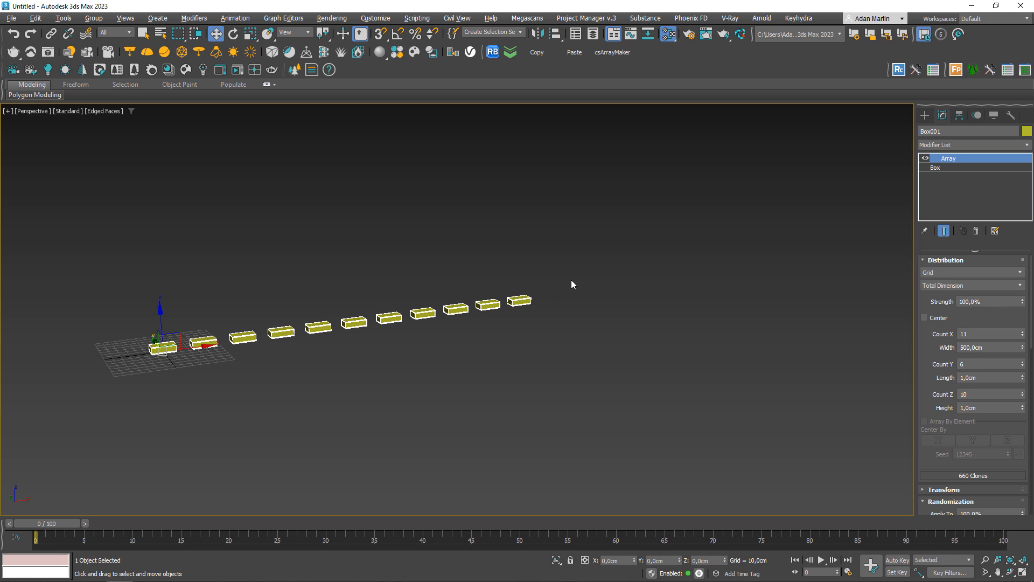
drag(1025, 336, 1024, 335)
scroll(370, 364, up, 4)
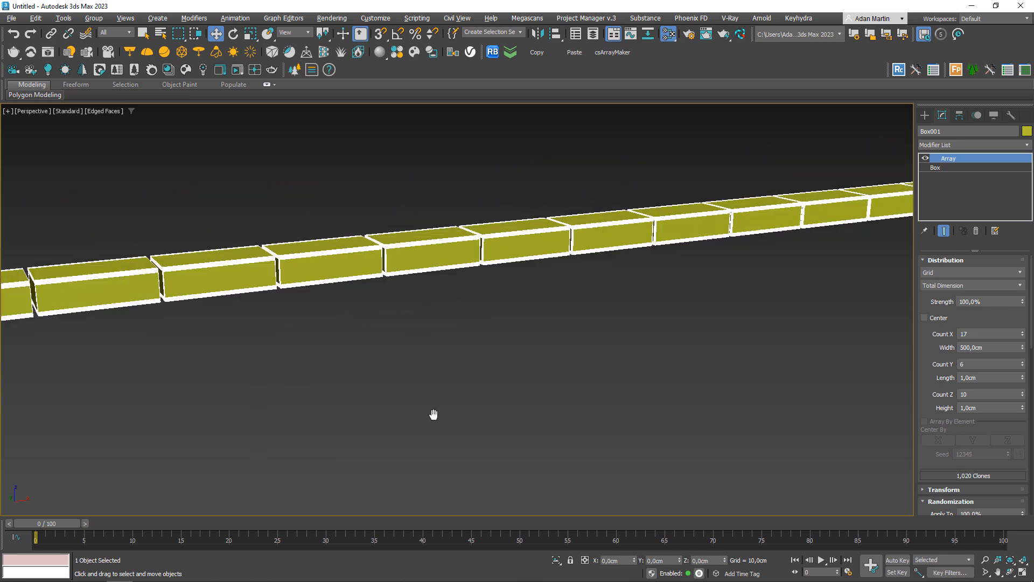
scroll(622, 343, down, 3)
middle_drag(623, 342, 588, 360)
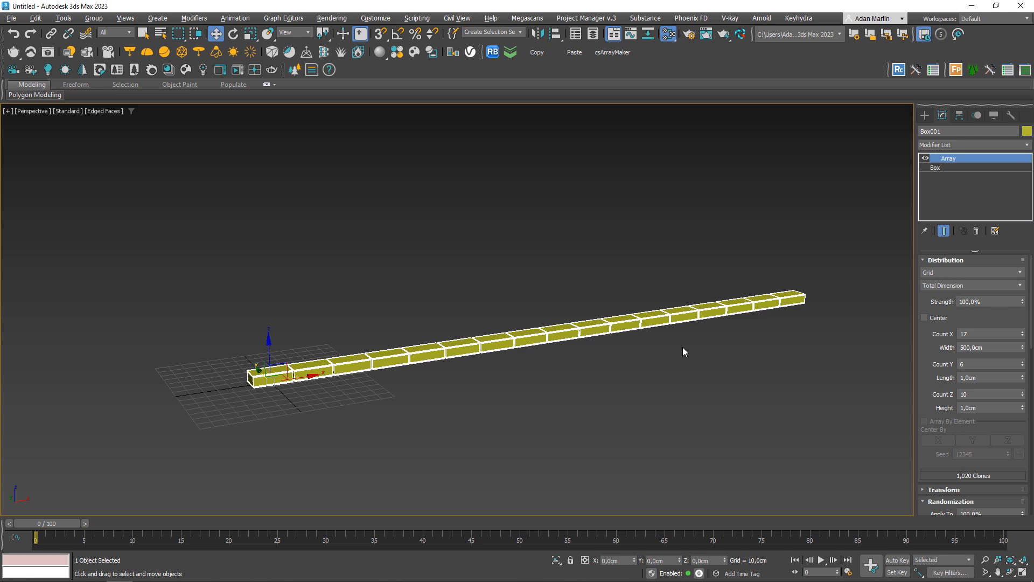
Step: Set the array's total length along Y to 500 cm
drag(967, 363, 946, 362)
key(Tab)
text(500)
key(Return)
scroll(320, 312, up, 2)
alt+middle_drag(578, 449, 598, 445)
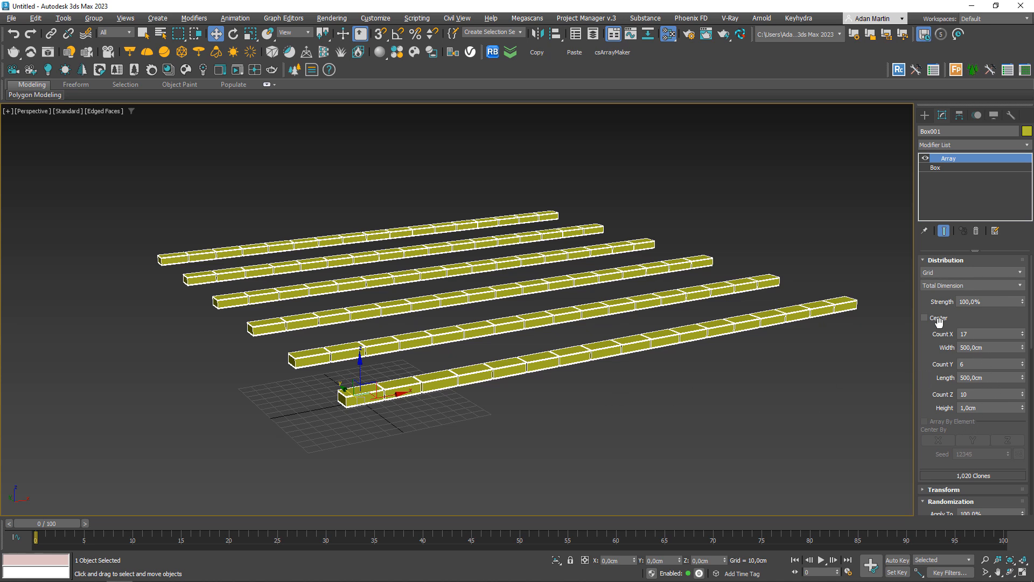
Step: Switch the grid distribution to Fill and set the fill width to 600 cm
click(956, 285)
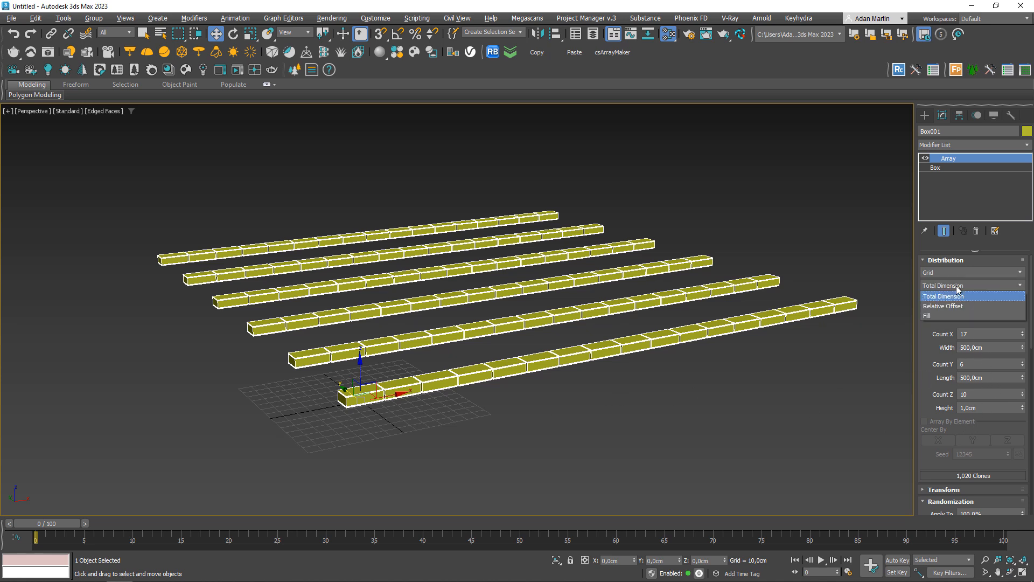
click(928, 317)
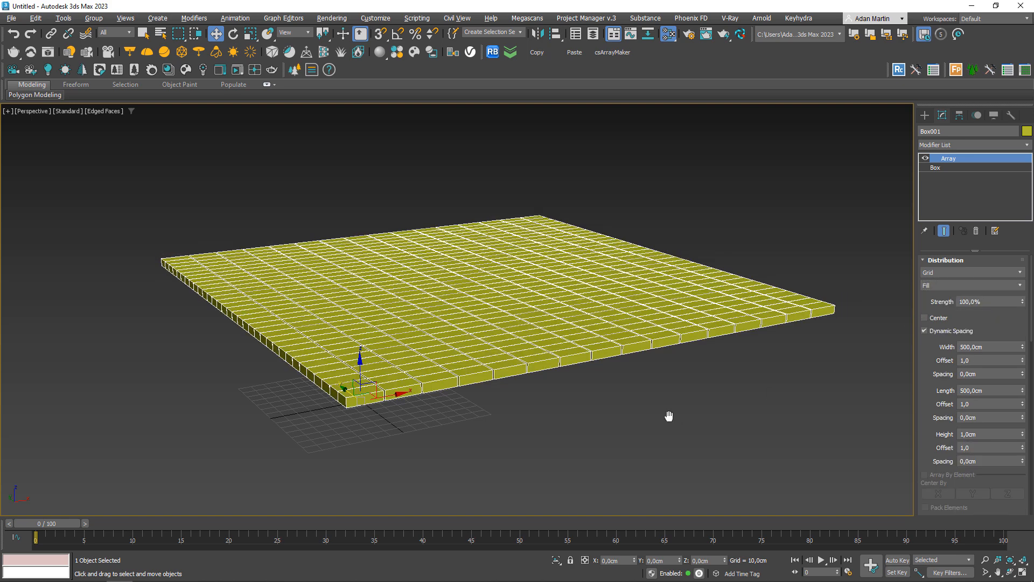
key(z)
double_click(980, 345)
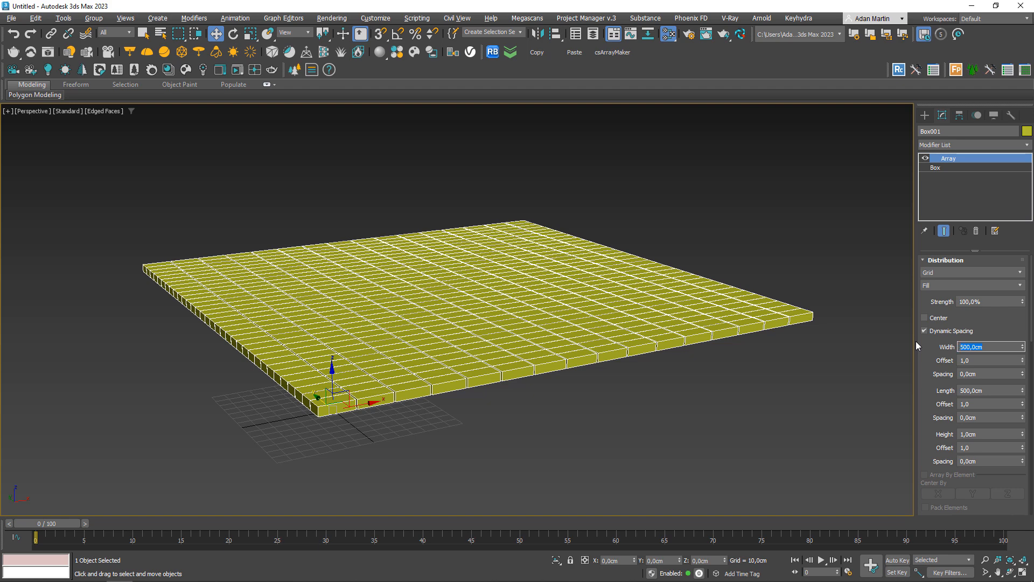
text(600)
key(Return)
Step: Set the fill length to 250 cm
alt+middle_drag(683, 206, 711, 313)
click(994, 390)
text(250)
key(Return)
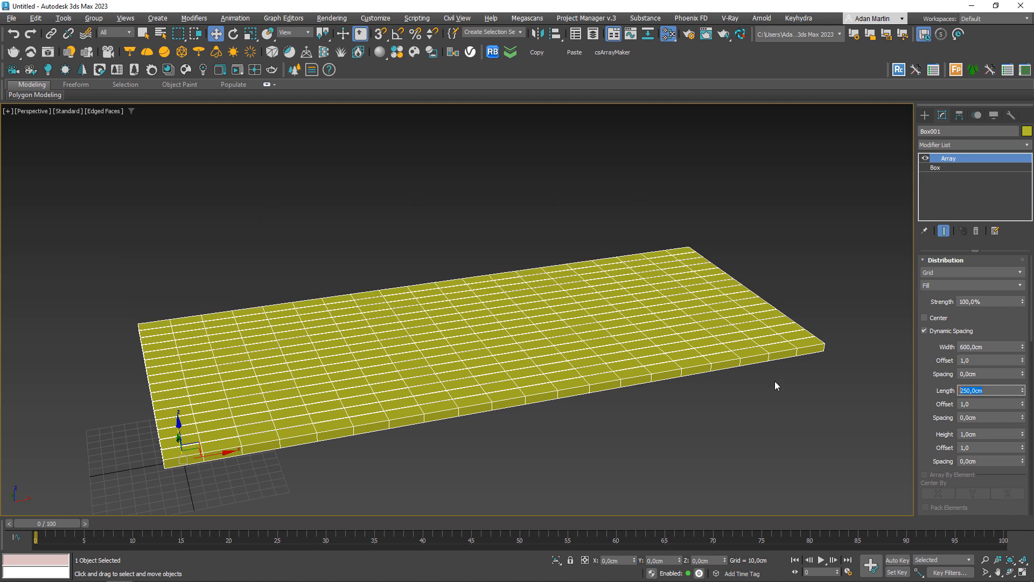
Step: Examine the gaps between the clones of the filled grid up close and from above
middle_drag(507, 384, 608, 371)
scroll(650, 401, up, 4)
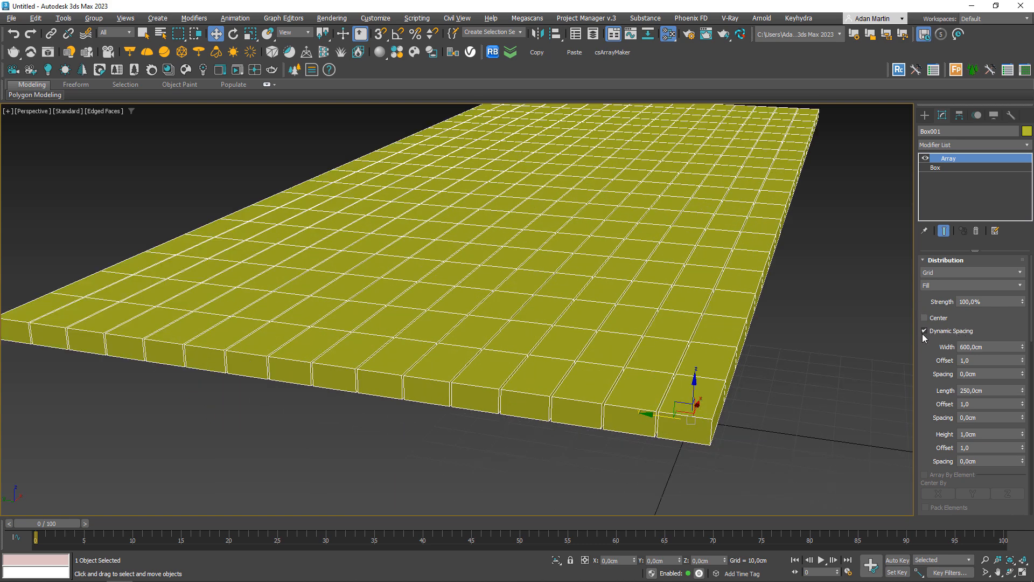
scroll(670, 437, up, 3)
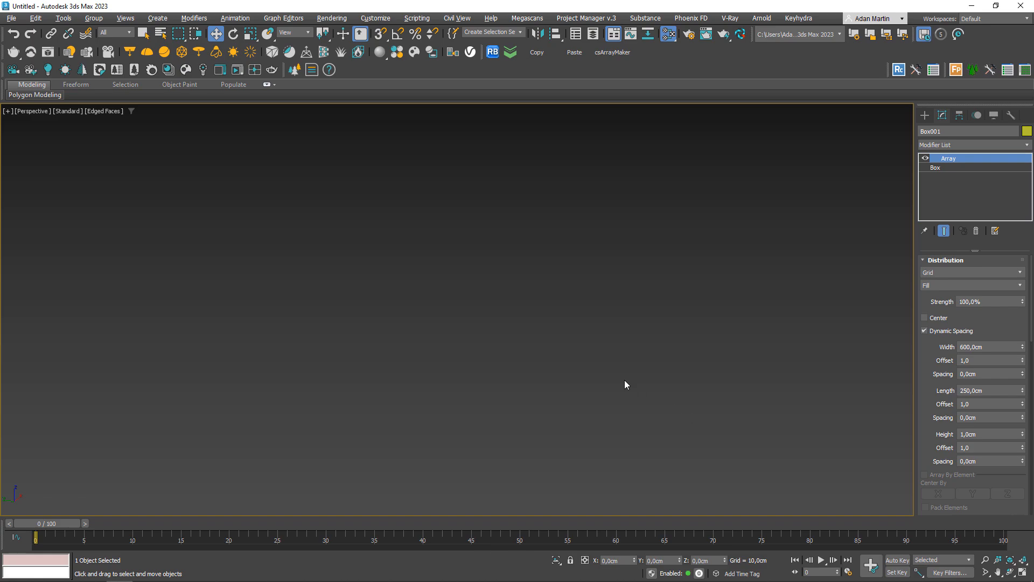
key(t)
key(z)
scroll(604, 385, down, 3)
alt+middle_drag(602, 385, 599, 345)
middle_drag(575, 396, 612, 314)
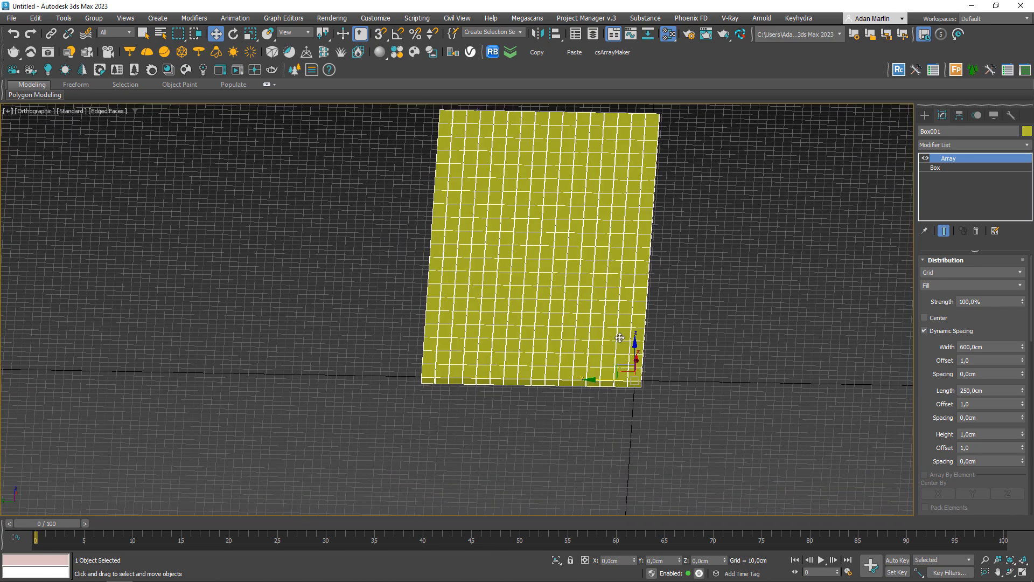
scroll(641, 409, up, 5)
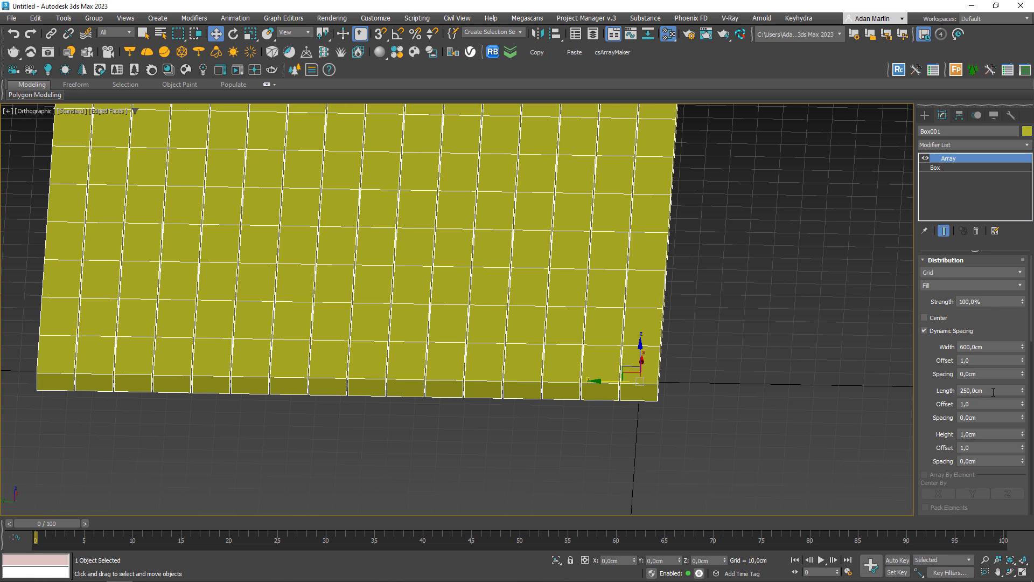
middle_drag(703, 403, 767, 391)
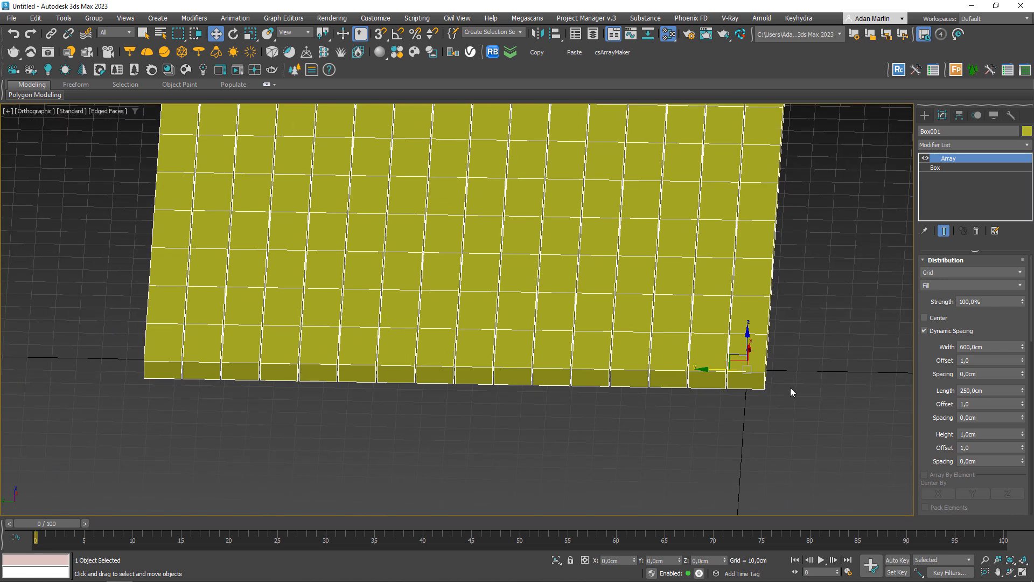
scroll(725, 380, down, 2)
scroll(722, 375, up, 4)
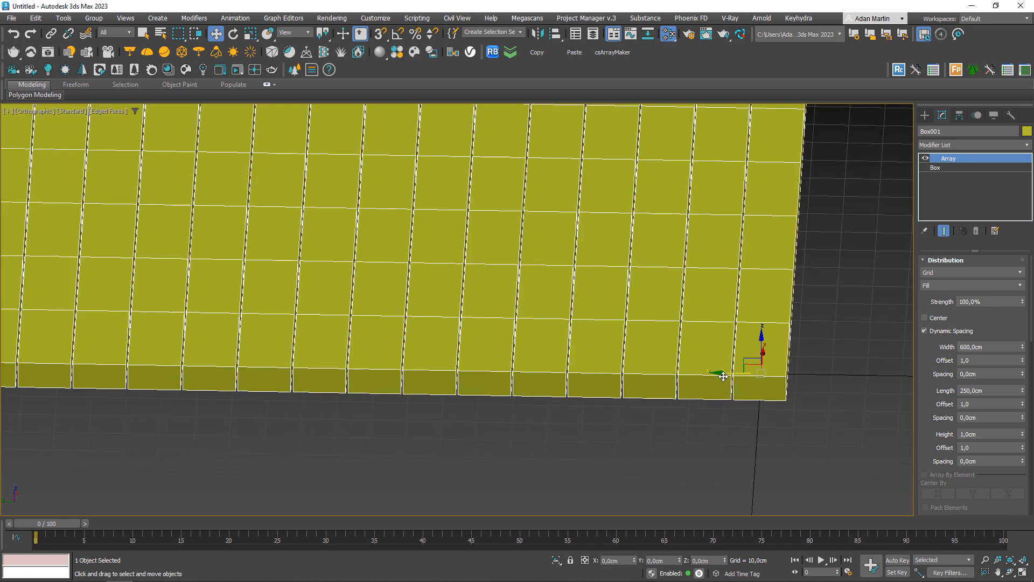
scroll(722, 375, up, 2)
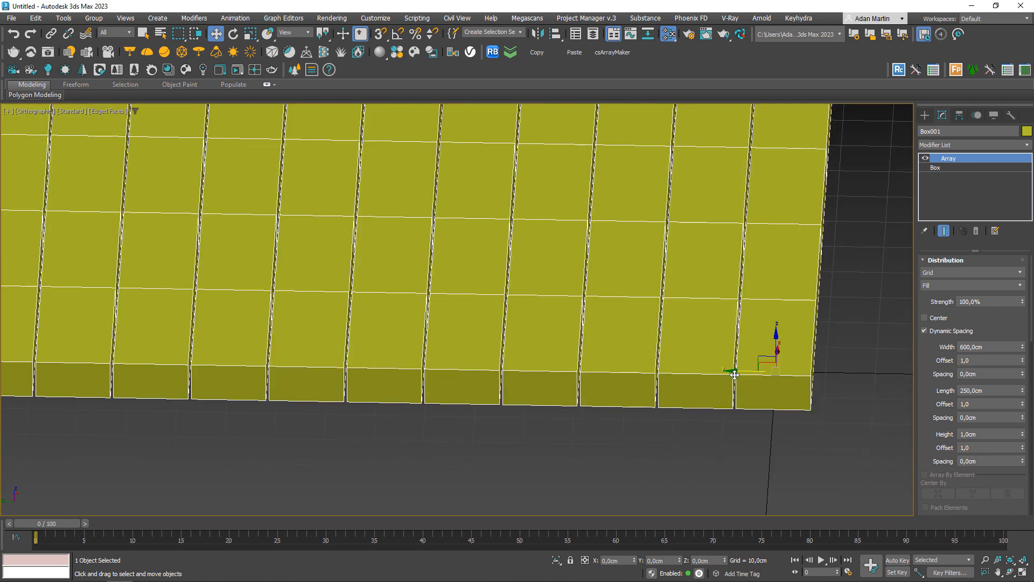
Step: Compare the filled grid with and without dynamic spacing, leaving the option turned off
scroll(734, 375, down, 3)
middle_drag(732, 378, 754, 385)
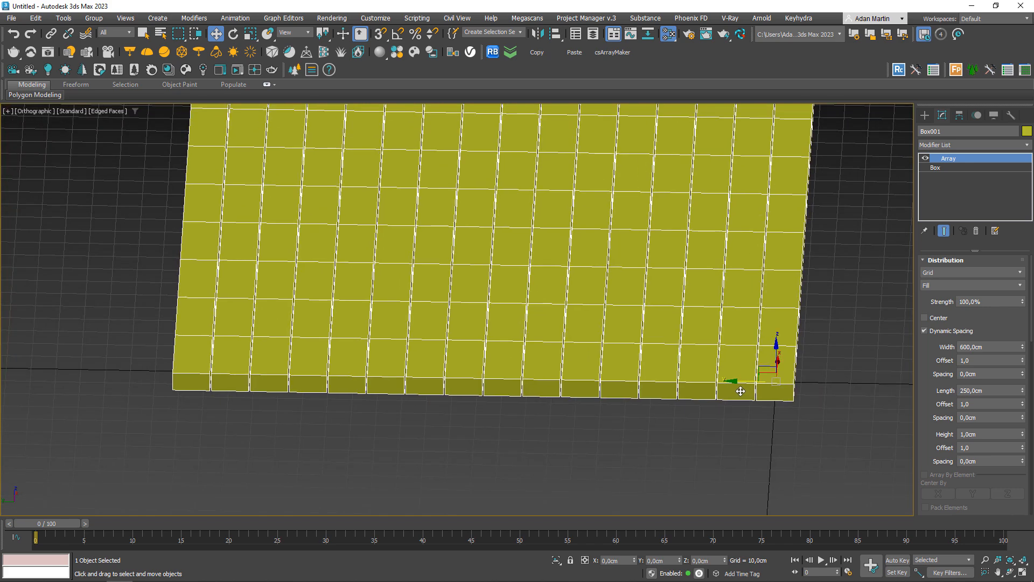
click(953, 335)
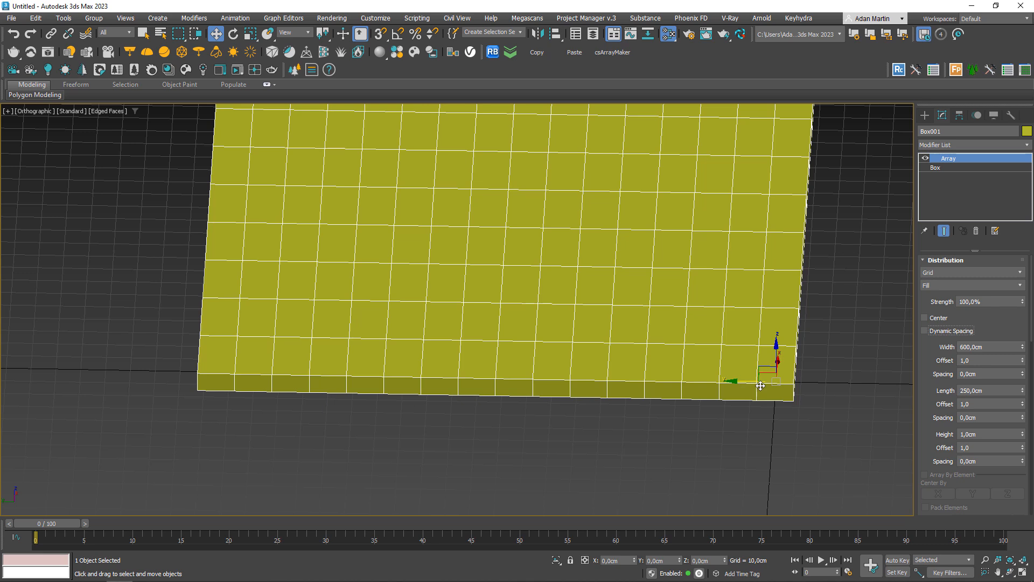
click(929, 331)
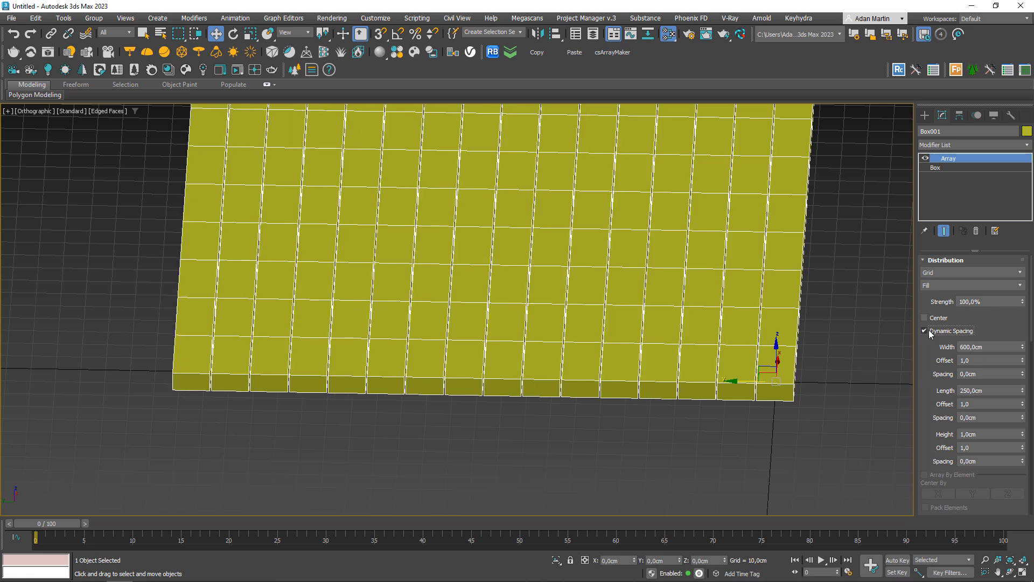
click(929, 330)
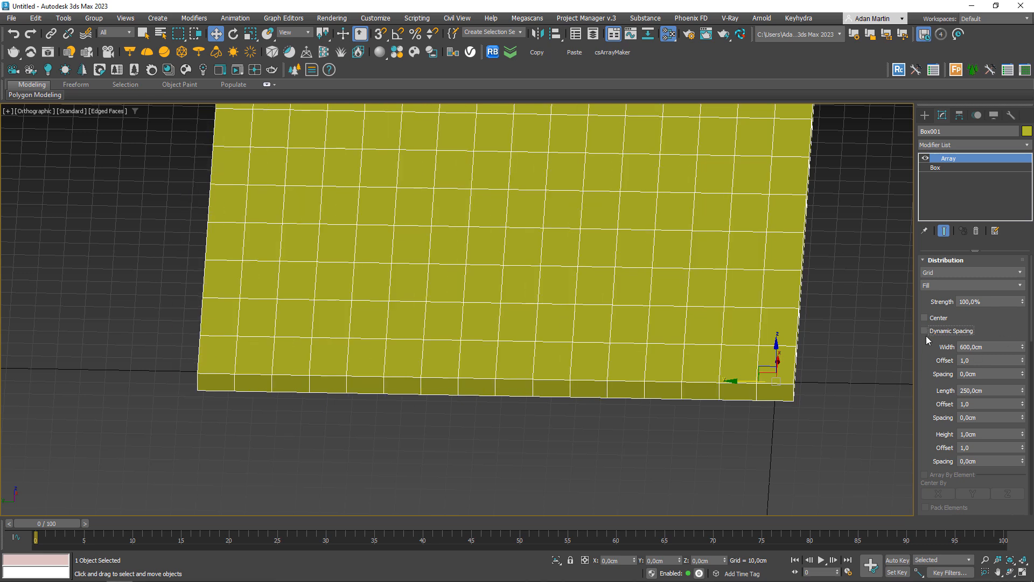
Step: Switch the grid distribution back to Relative Offset and view the whole block of clones
click(941, 284)
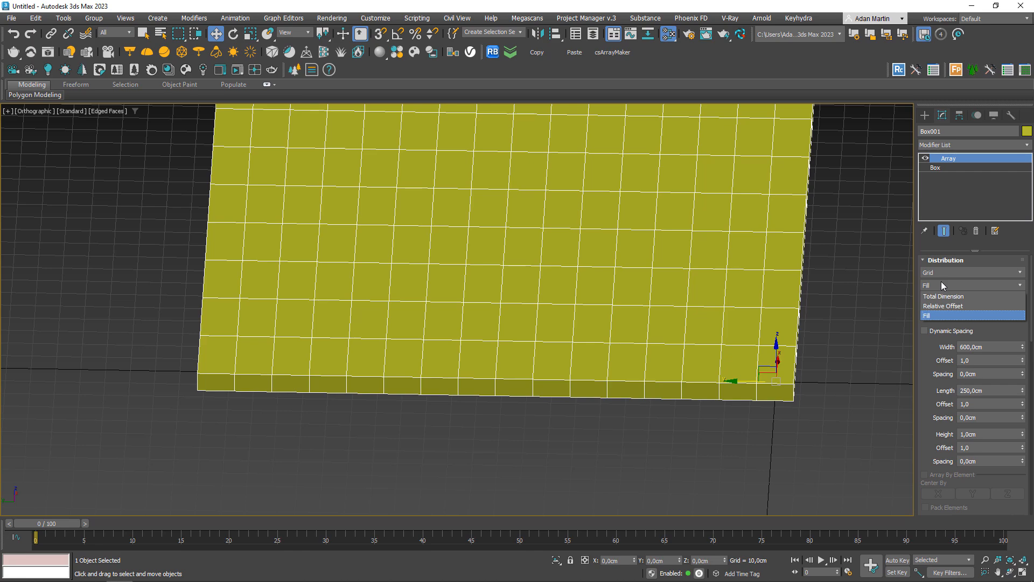
click(940, 310)
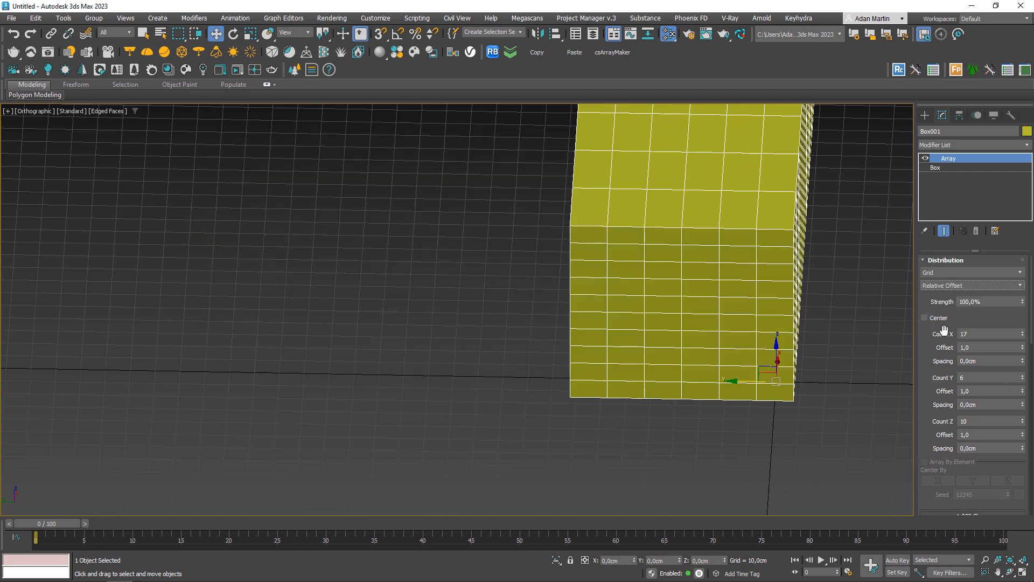
middle_drag(639, 357, 416, 357)
scroll(505, 362, down, 2)
alt+middle_drag(520, 361, 484, 352)
middle_drag(483, 353, 467, 423)
scroll(467, 423, down, 2)
alt+middle_drag(468, 423, 439, 417)
middle_drag(785, 340, 789, 351)
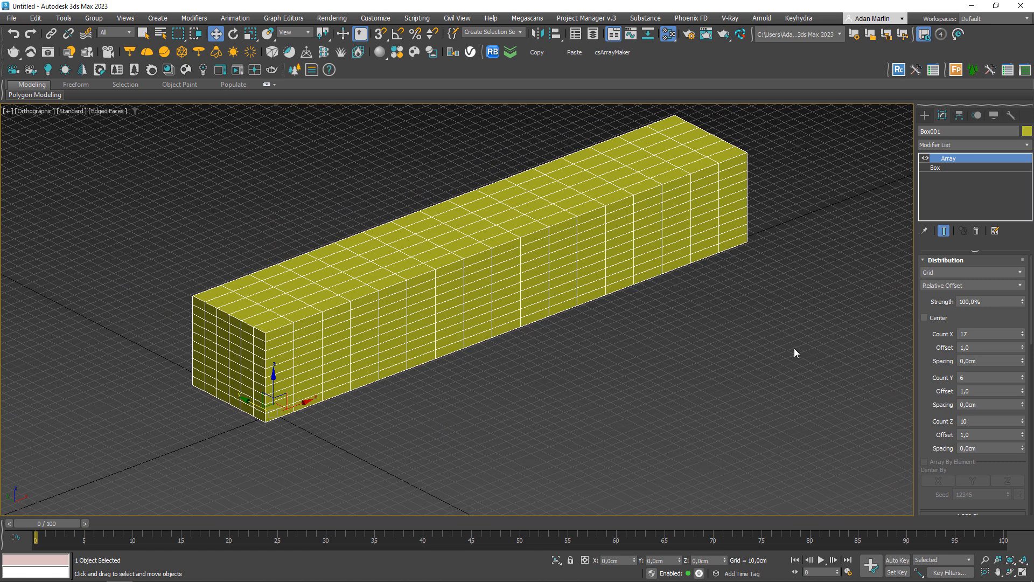
Step: Change the array distribution from Grid to Radial and reduce the clone count to 1
click(931, 273)
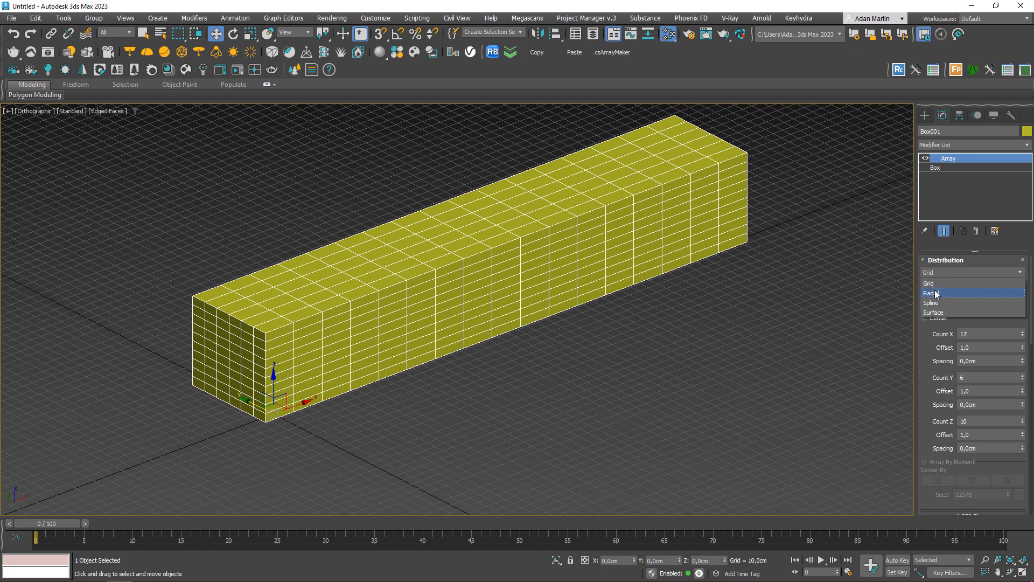
click(935, 293)
middle_drag(538, 374, 628, 355)
drag(1022, 346, 1025, 371)
scroll(393, 399, up, 3)
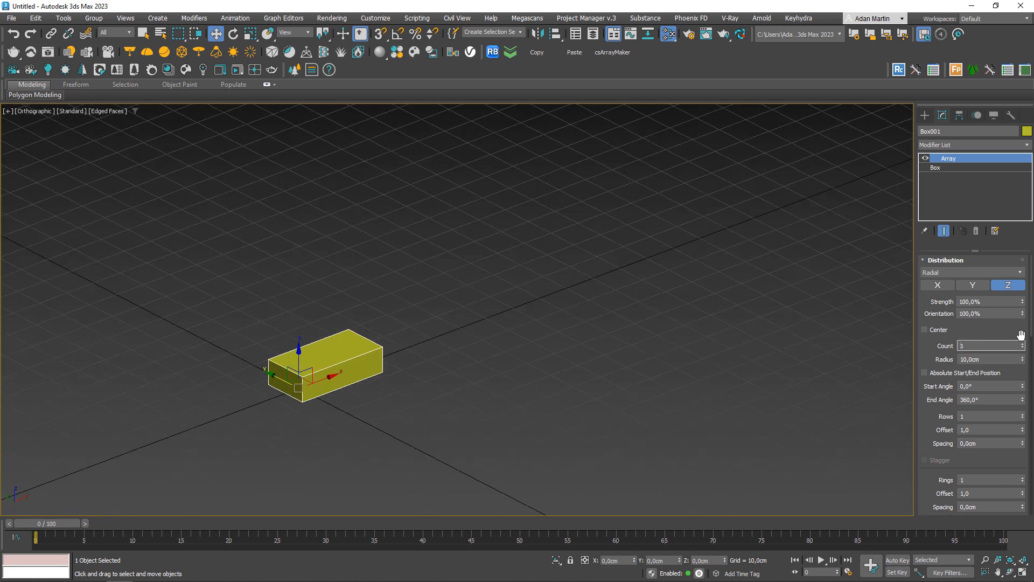
Step: Set the radial array's count to 5 and widen its radius to about 42.1 cm
click(1022, 344)
click(1022, 343)
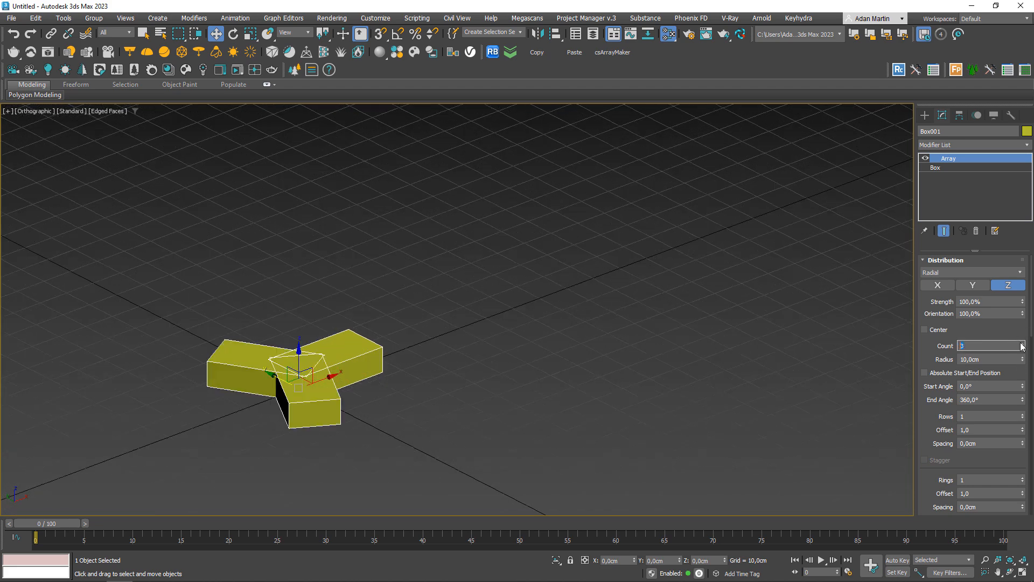
click(1022, 343)
click(1022, 343)
drag(1023, 359, 1022, 326)
scroll(778, 364, down, 2)
scroll(677, 381, up, 2)
alt+middle_drag(652, 377, 598, 431)
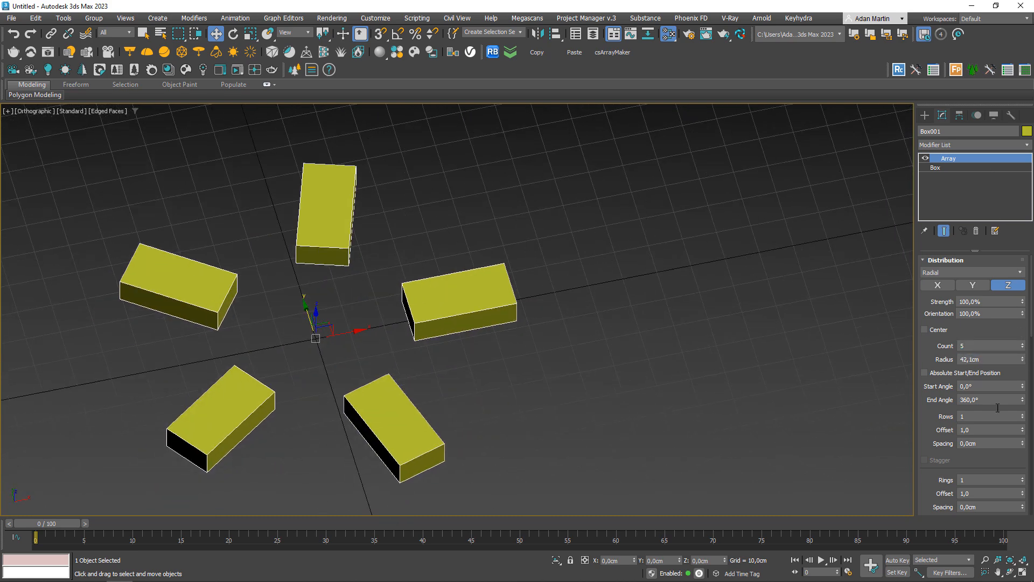
Step: Raise the radial array's count to 12 and enlarge its radius to about 85.8 cm
click(1022, 343)
click(1022, 344)
click(1022, 343)
click(1022, 343)
click(1022, 344)
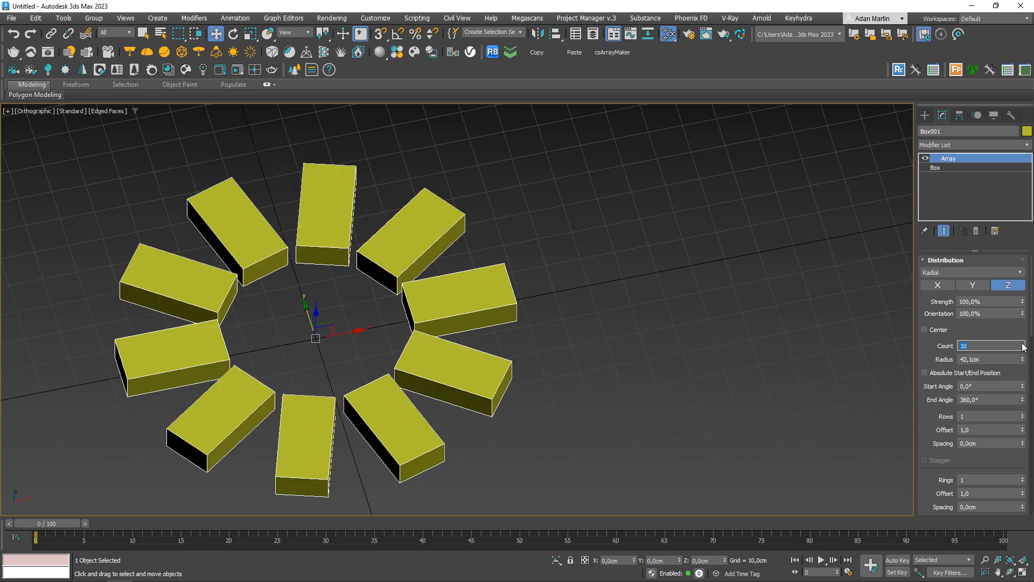
click(1022, 344)
click(1023, 343)
drag(1022, 359, 1012, 131)
scroll(905, 350, down, 3)
middle_drag(911, 355, 886, 353)
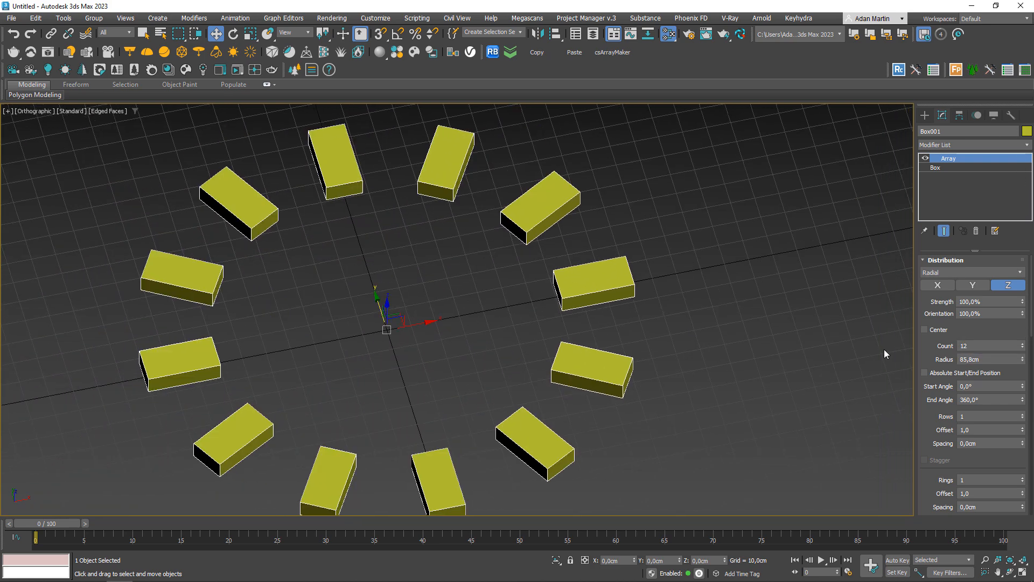
Step: Increase the radial array's count to 29 so the boxes form a nearly closed ring
click(1022, 343)
click(1022, 344)
click(1022, 344)
click(1022, 343)
click(1023, 344)
click(1022, 344)
click(1022, 344)
click(1023, 344)
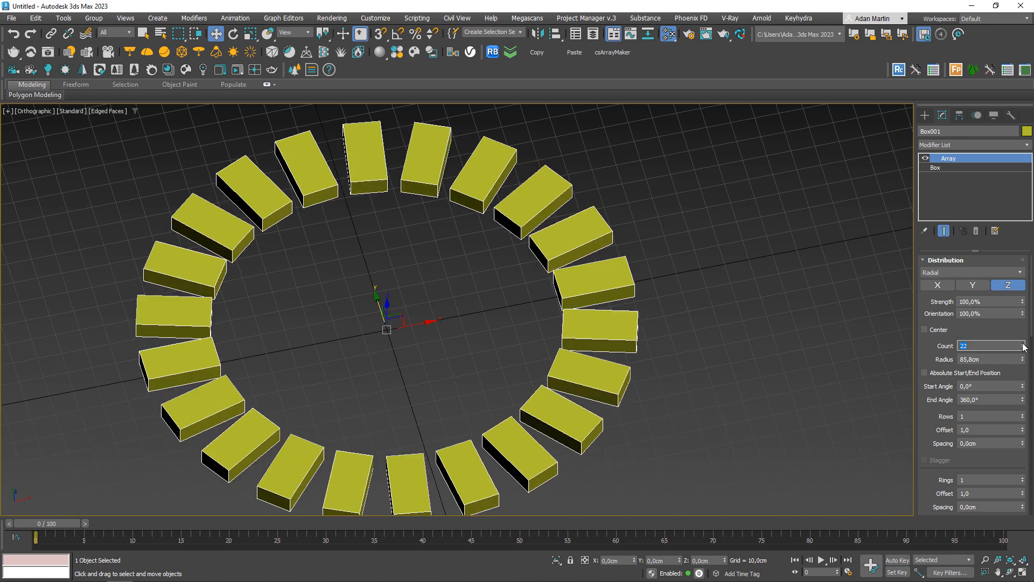
click(1022, 344)
click(1022, 343)
click(1022, 344)
click(1022, 344)
click(1022, 344)
click(1023, 343)
click(1022, 344)
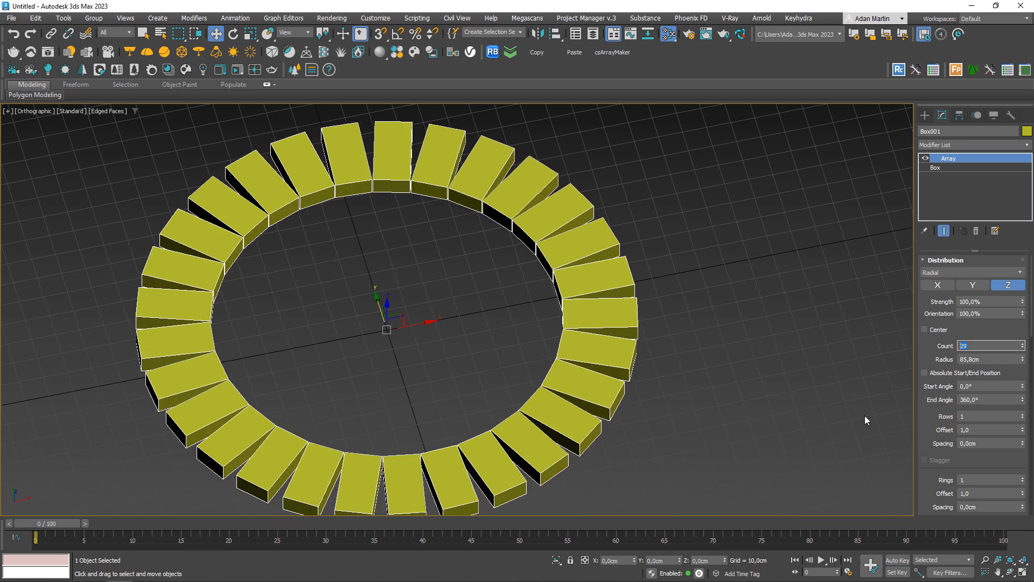
Step: Set the radial array's rows to 6 to stack the ring vertically
middle_drag(865, 415, 811, 417)
click(1023, 415)
click(1023, 414)
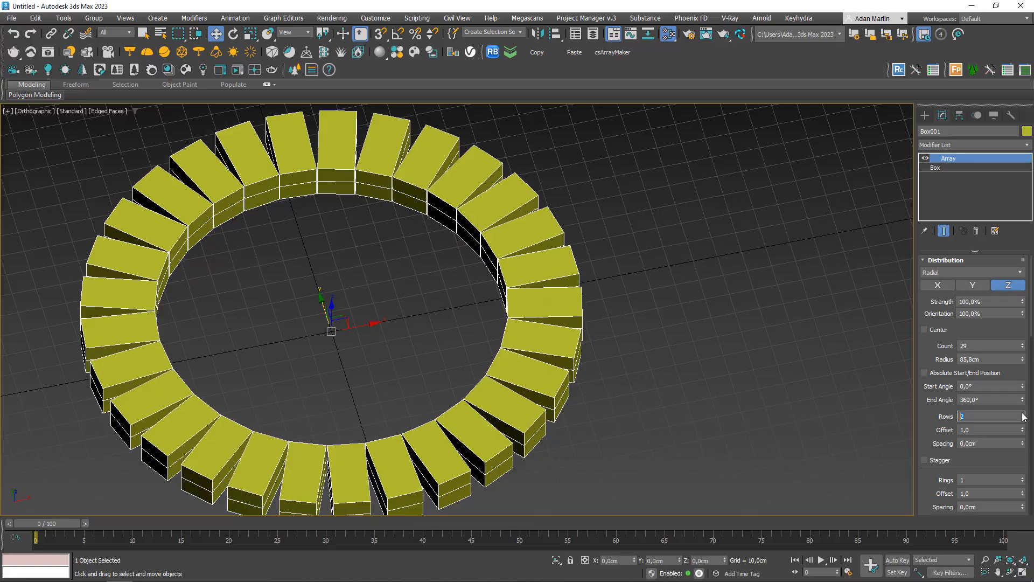
click(1023, 414)
click(1022, 415)
click(1023, 415)
scroll(530, 388, down, 3)
scroll(530, 388, down, 2)
alt+middle_drag(531, 388, 509, 333)
scroll(502, 363, up, 4)
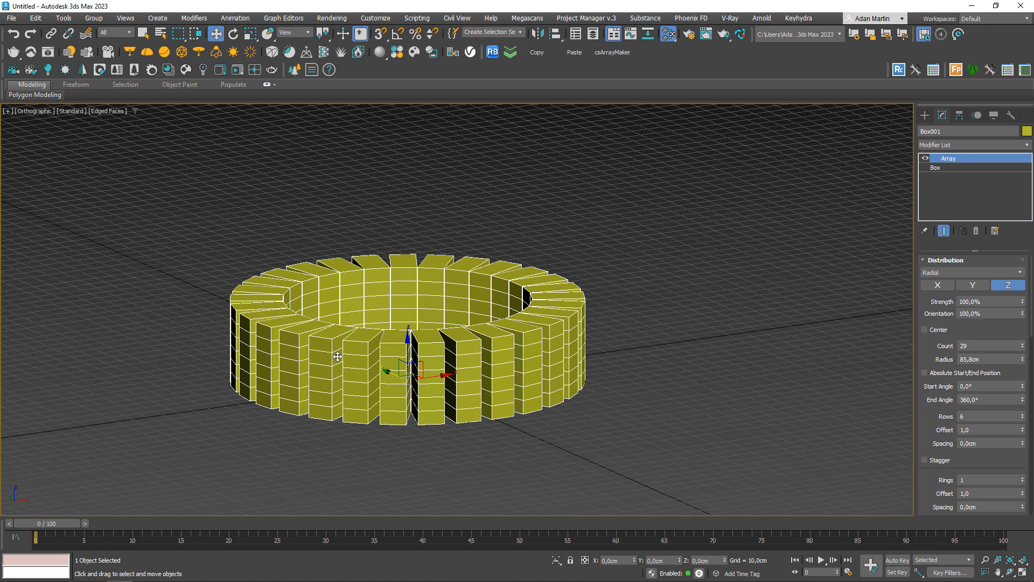
alt+middle_drag(522, 387, 517, 412)
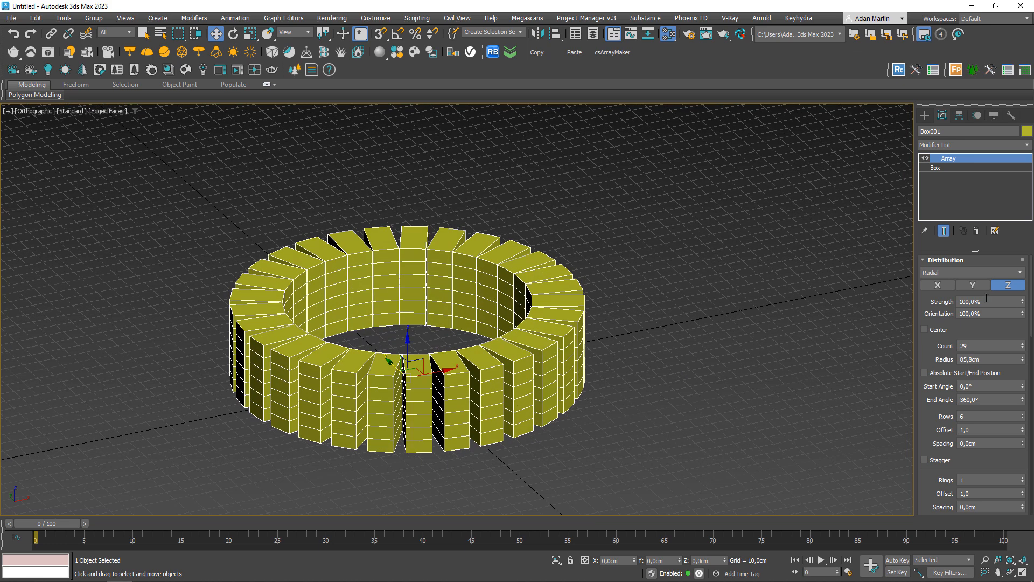
Step: Change the array distribution from Radial to Spline
click(946, 272)
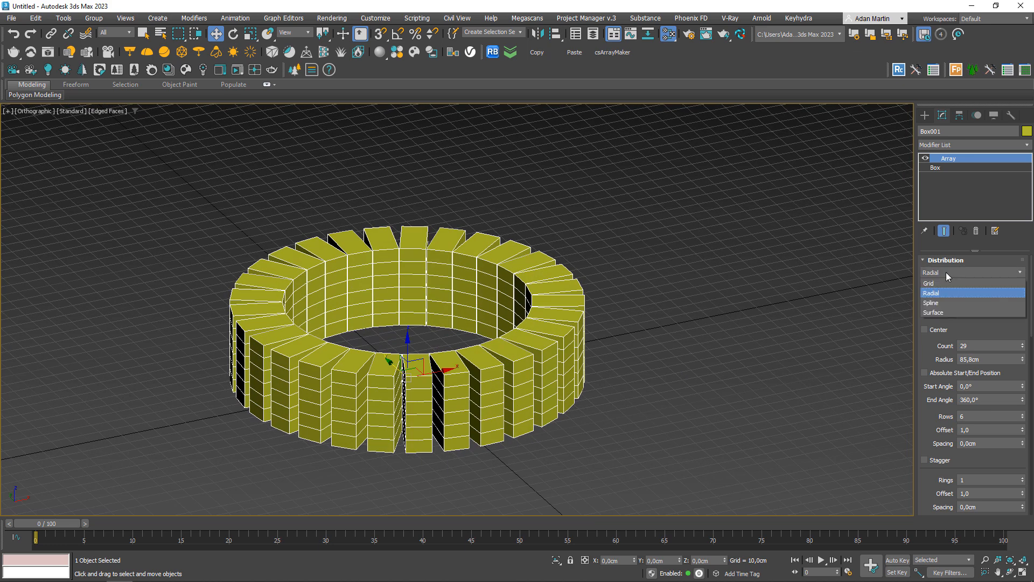
click(930, 303)
middle_drag(457, 358, 245, 373)
Step: Draw a curved open spline with the Line tool on the ground beside the box
click(924, 115)
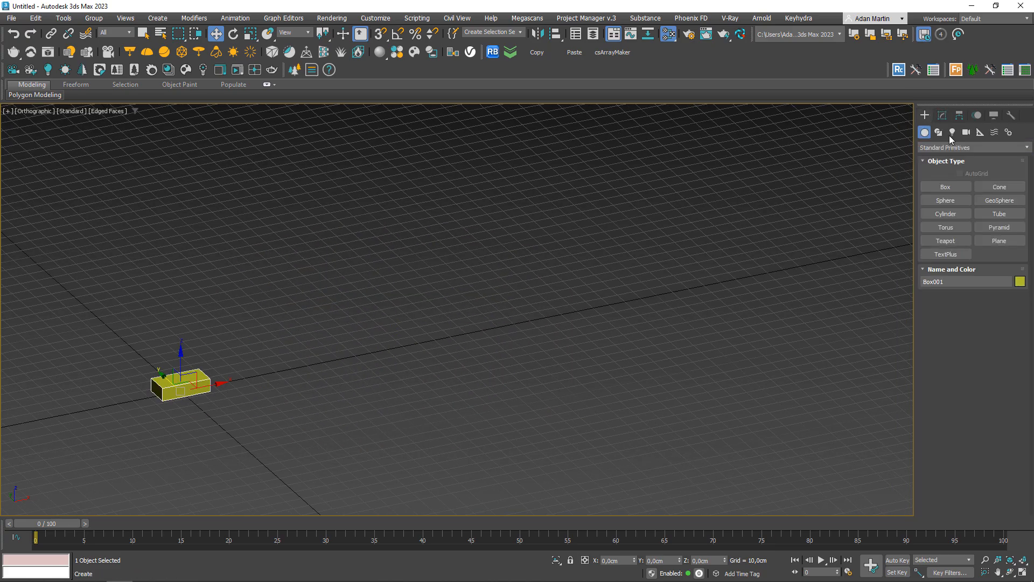
click(939, 132)
click(946, 200)
scroll(500, 386, down, 4)
alt+middle_drag(468, 337, 459, 319)
middle_drag(458, 319, 375, 290)
click(401, 245)
drag(802, 279, 873, 378)
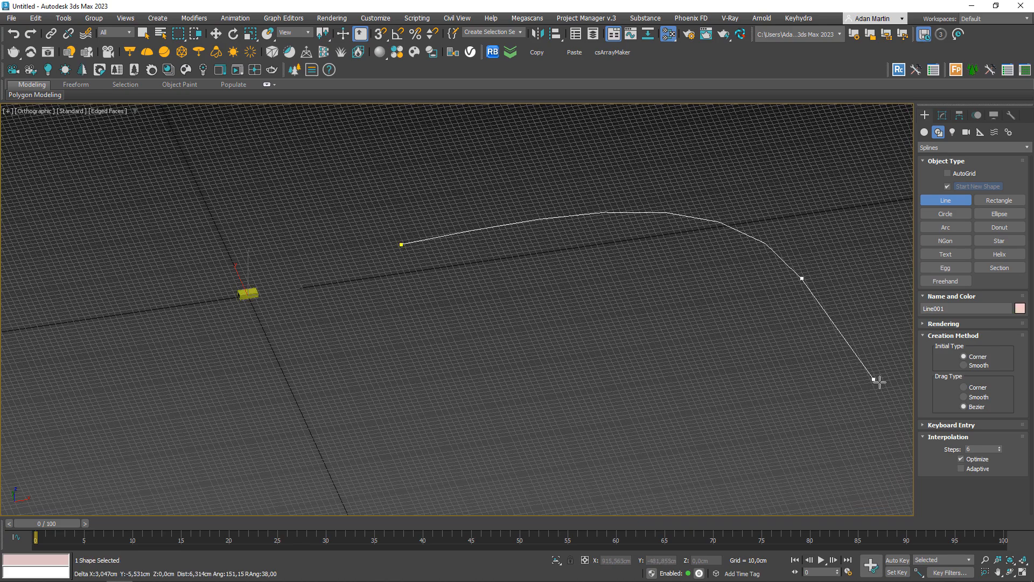
click(880, 487)
right_click(686, 387)
Step: Reselect the box and pick the curved line as the path of its spline array
middle_drag(465, 341, 483, 342)
key(w)
click(243, 368)
click(942, 116)
click(975, 312)
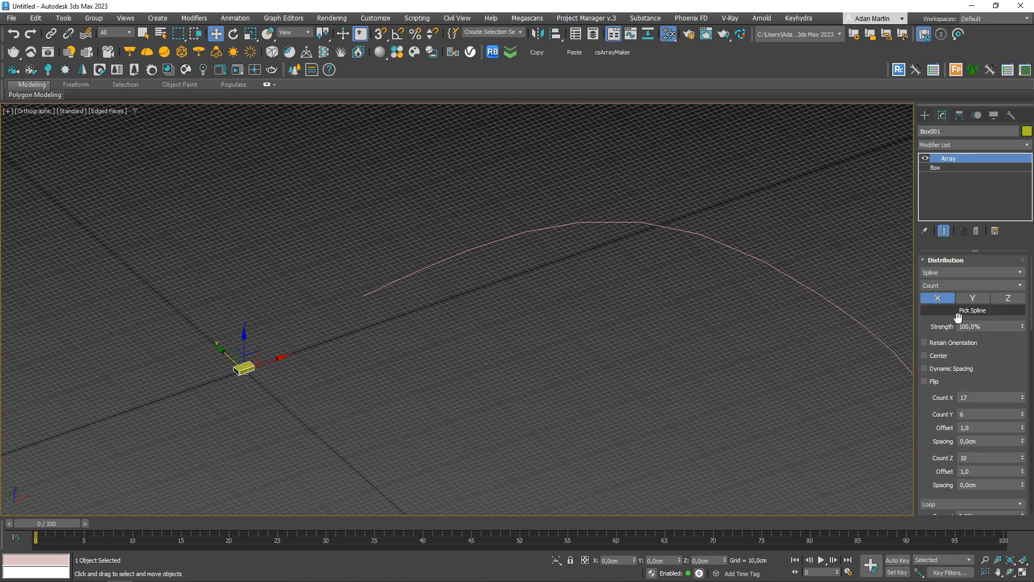
click(591, 221)
Step: Reduce the spline array's Count X to 6
middle_drag(643, 306, 507, 297)
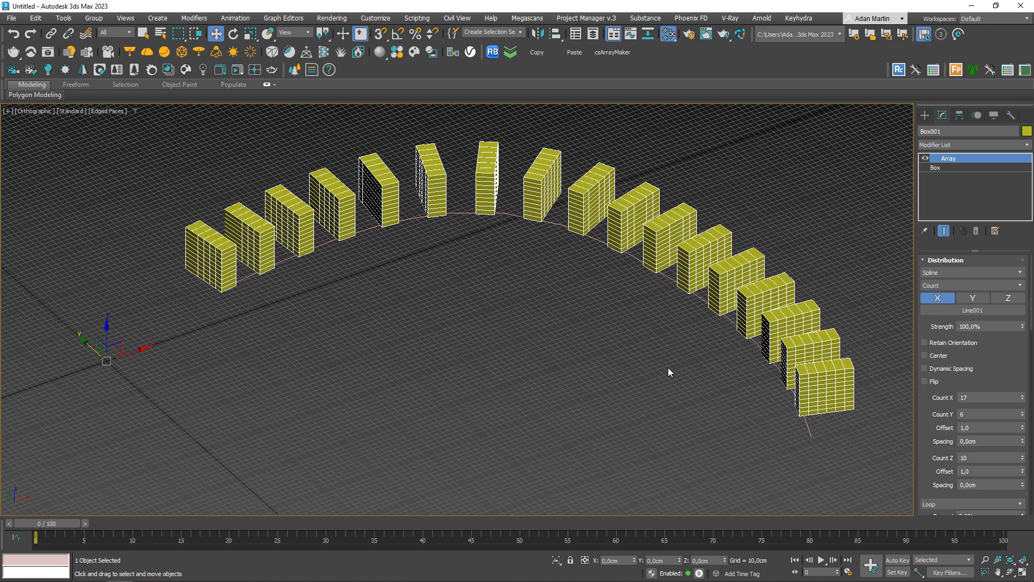
scroll(1002, 334, down, 2)
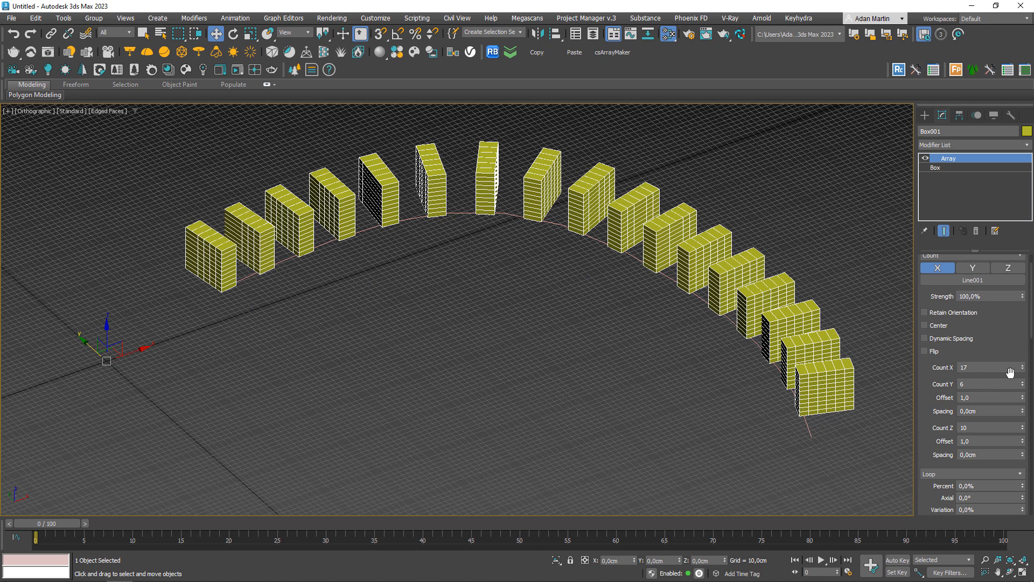
drag(1024, 373, 1023, 372)
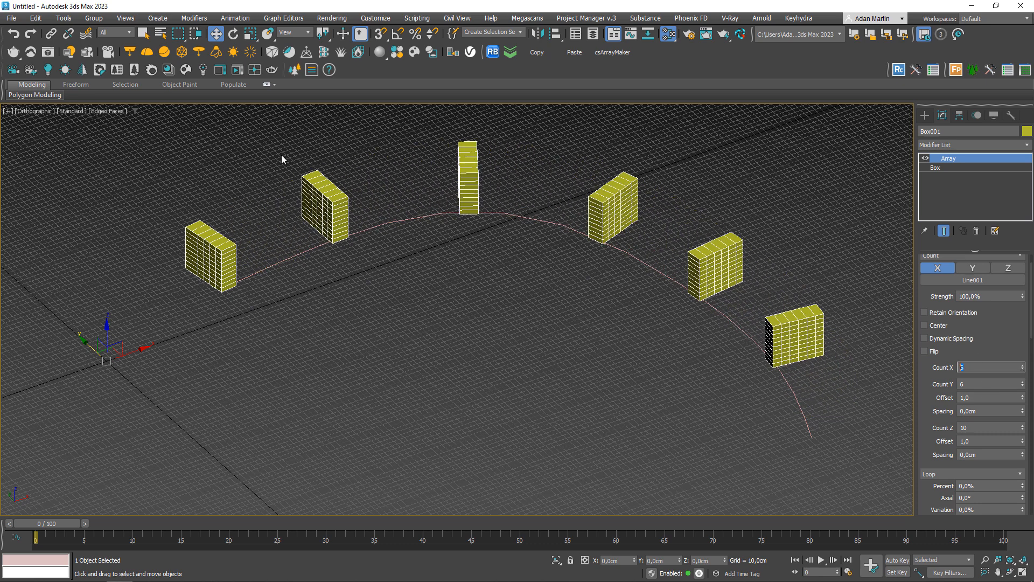
Step: Try the Retain Orientation and Center options on the spline array, turning each one off again
click(957, 315)
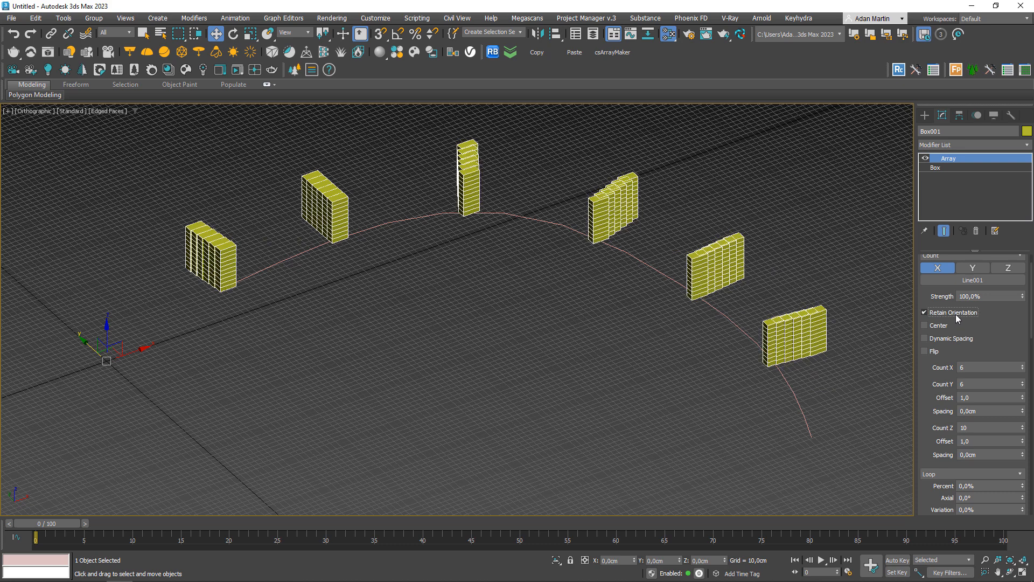
click(957, 315)
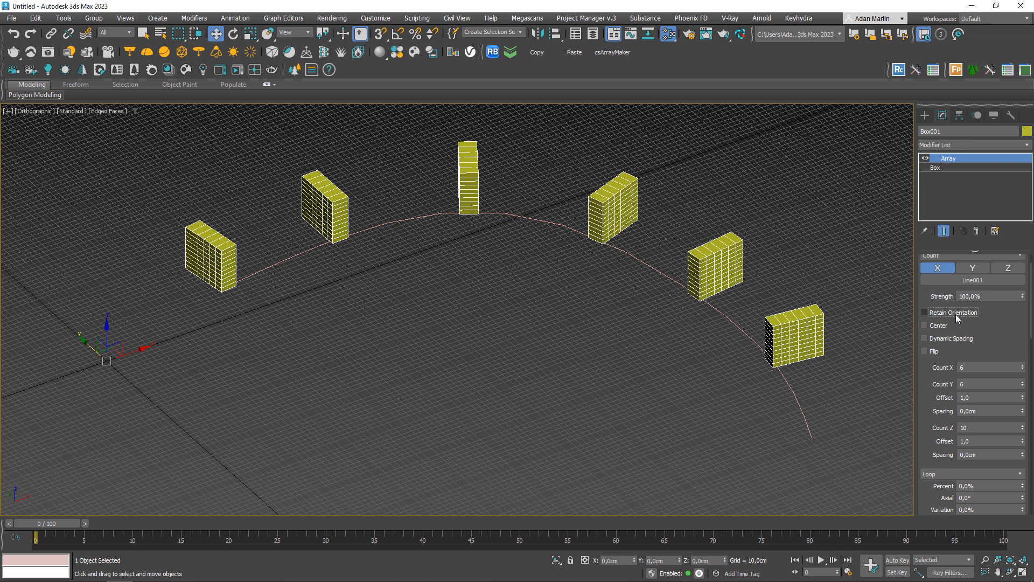
click(939, 327)
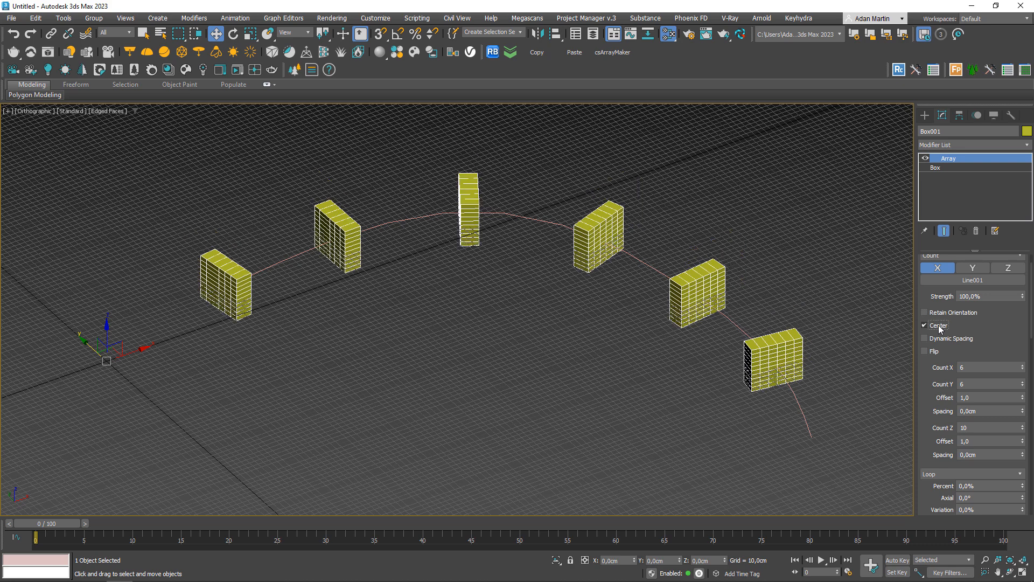
click(940, 326)
Step: Turn on dynamic spacing for the spline array and raise Count X to 19
click(943, 340)
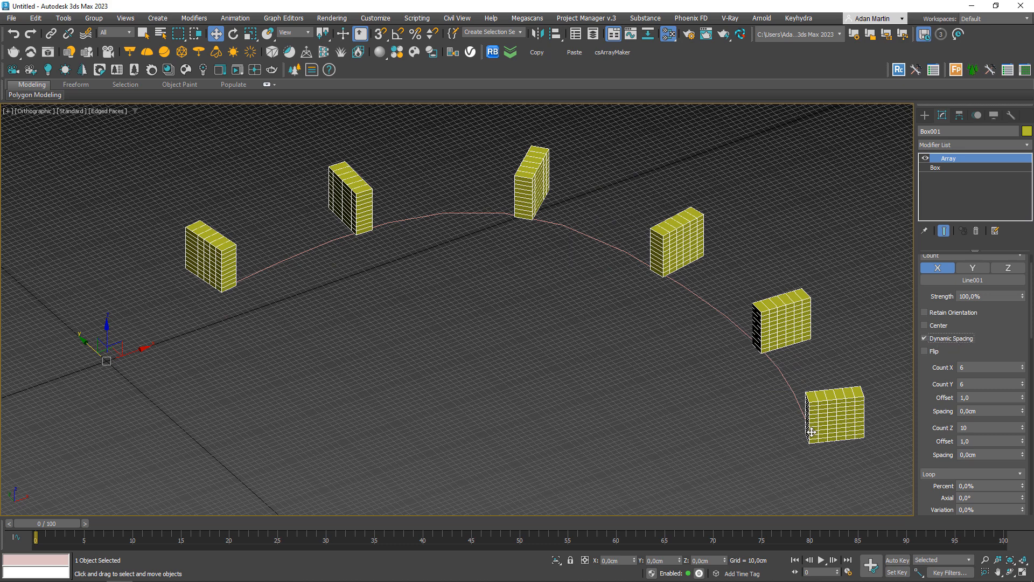
click(1023, 365)
click(1022, 365)
click(1022, 365)
click(1022, 365)
click(1022, 365)
click(1022, 365)
click(1022, 365)
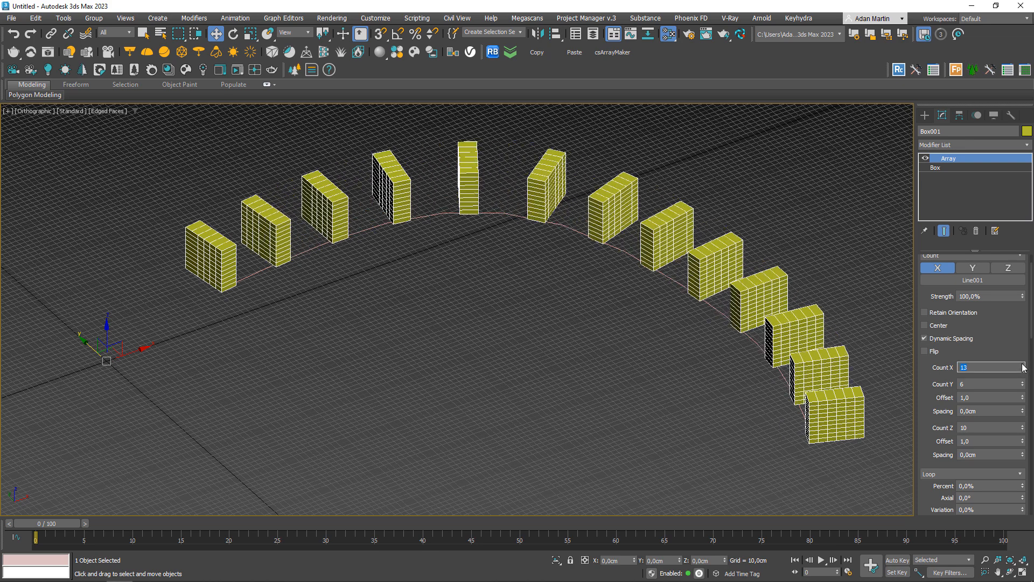
click(1022, 365)
click(1022, 365)
click(1022, 365)
click(1023, 365)
click(1022, 365)
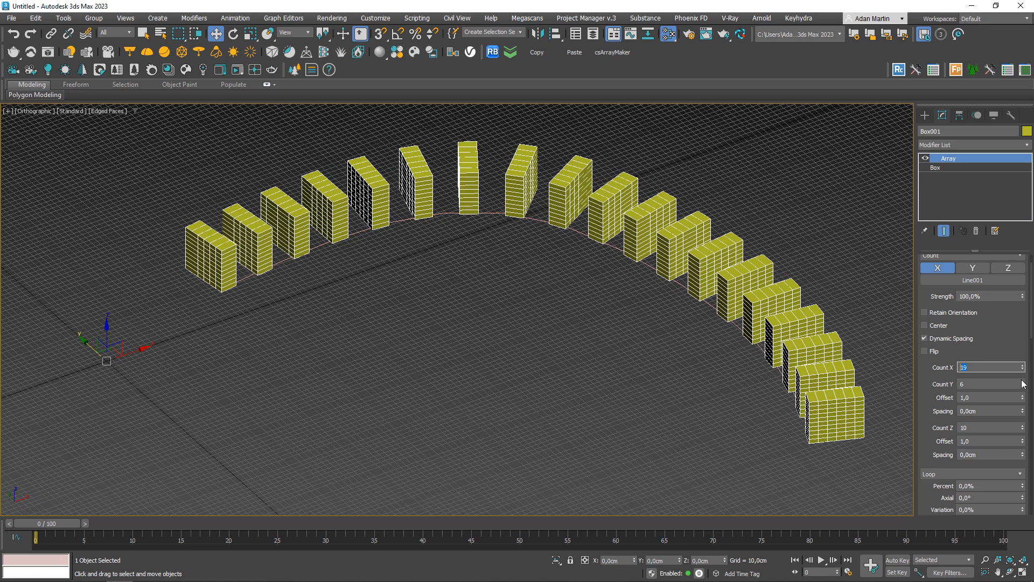
Step: Reduce the spline array's Count Y to 1
click(1022, 387)
click(1023, 386)
click(1023, 386)
click(1022, 386)
click(1022, 386)
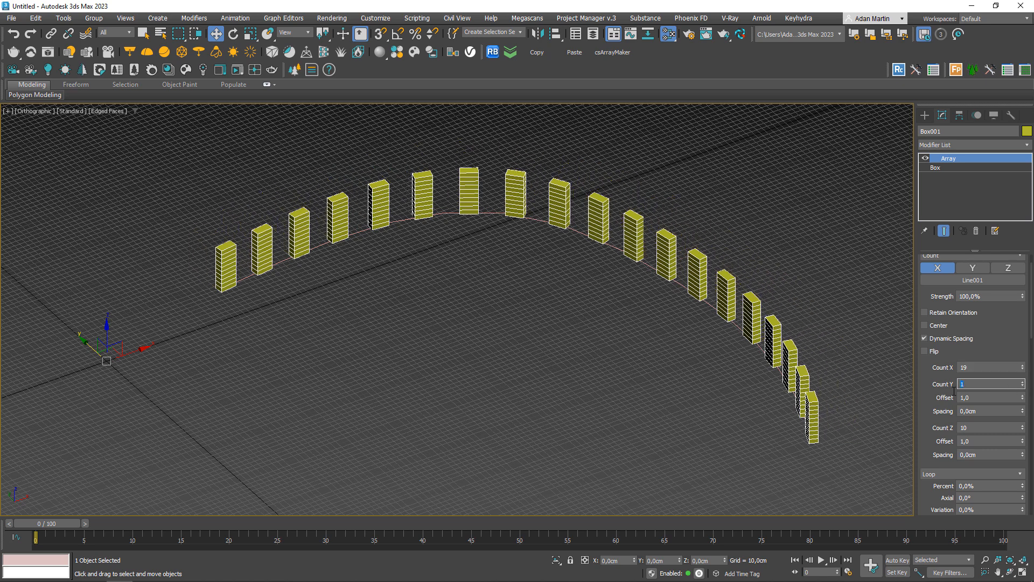
middle_drag(731, 338, 716, 345)
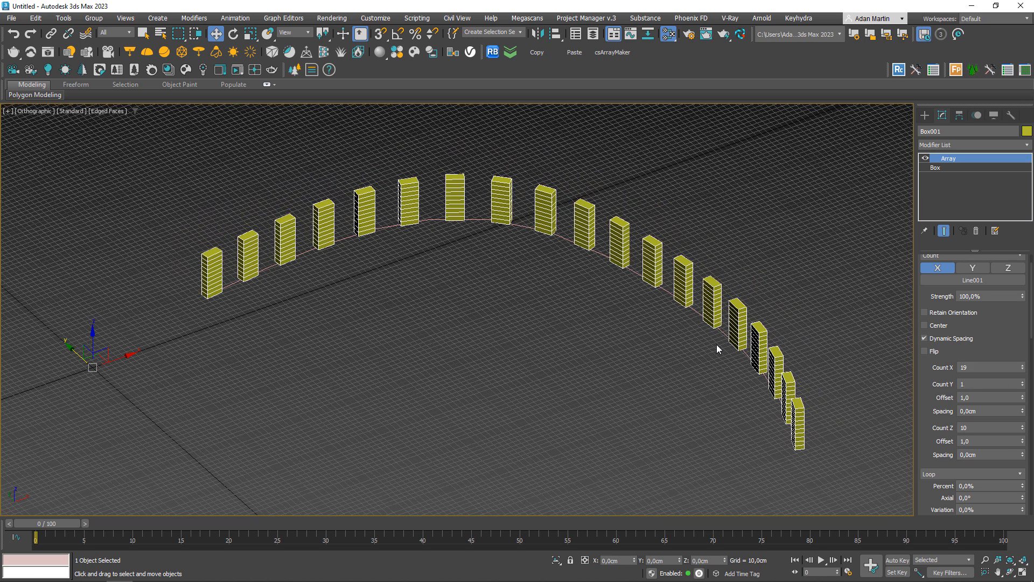
Step: Turn off dynamic spacing for the spline array and return to the start of the distribution settings
click(935, 339)
mouse_move(1028, 342)
mouse_down()
mouse_move(1025, 333)
mouse_move(1025, 346)
mouse_up()
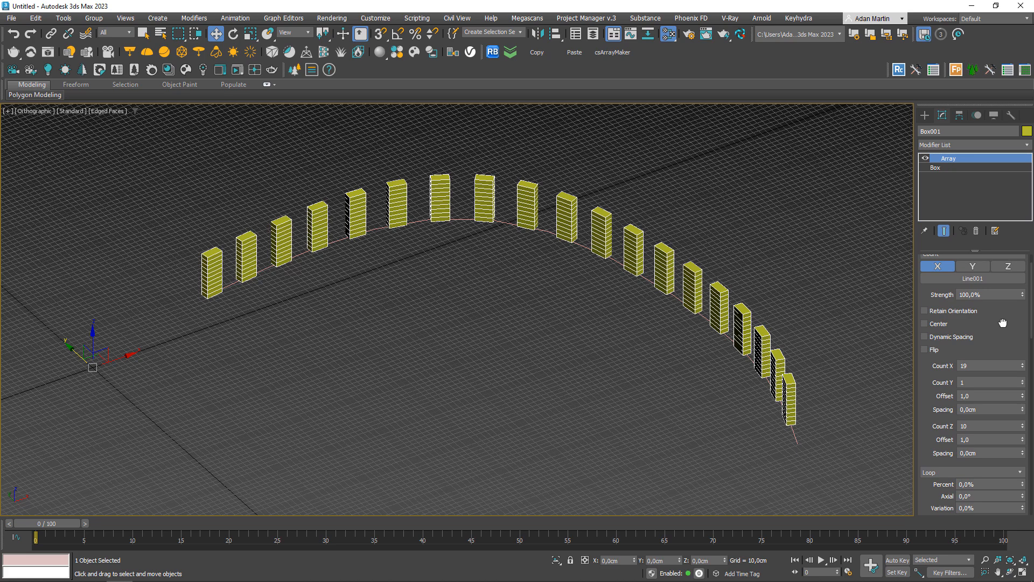
scroll(1004, 328, up, 3)
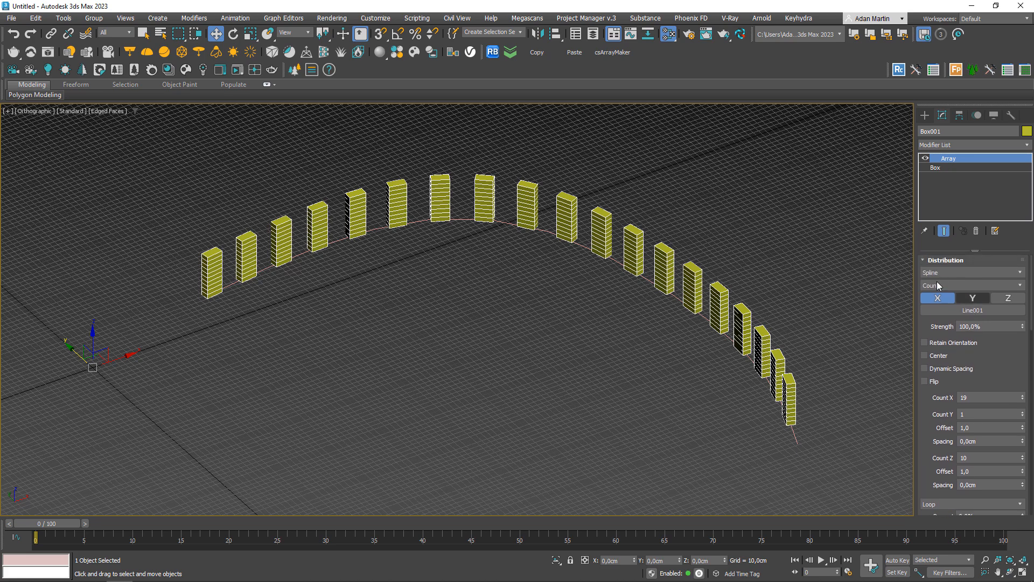
Step: Switch the spline distribution's mode to Fill and examine the joints between the copies
click(940, 285)
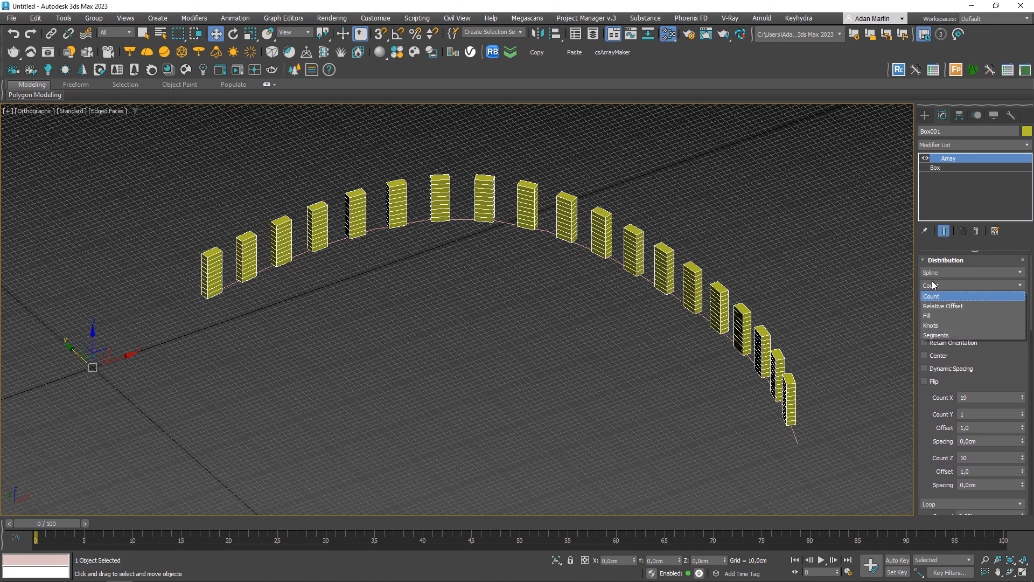
click(927, 315)
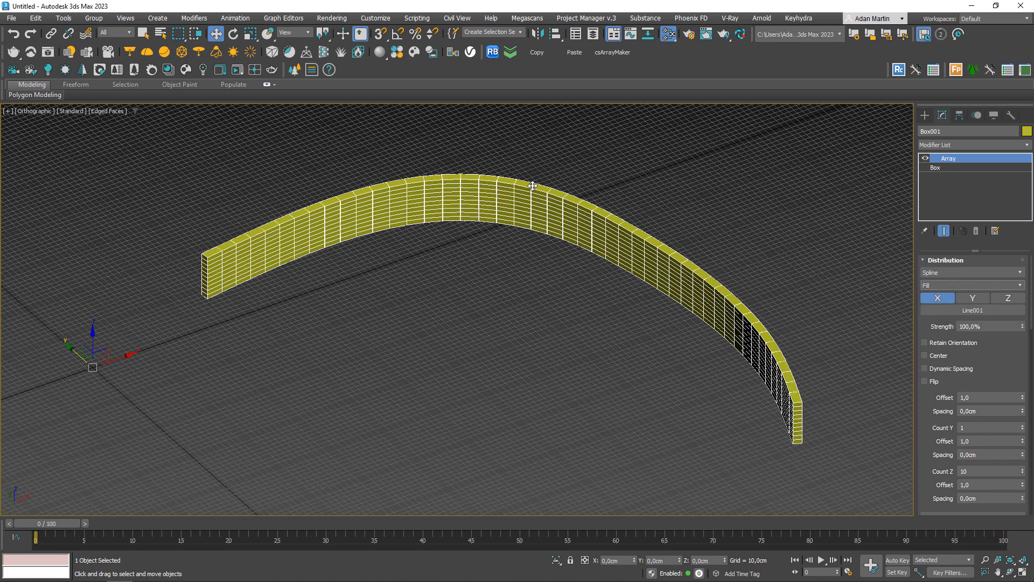
scroll(525, 178, up, 6)
scroll(451, 187, down, 3)
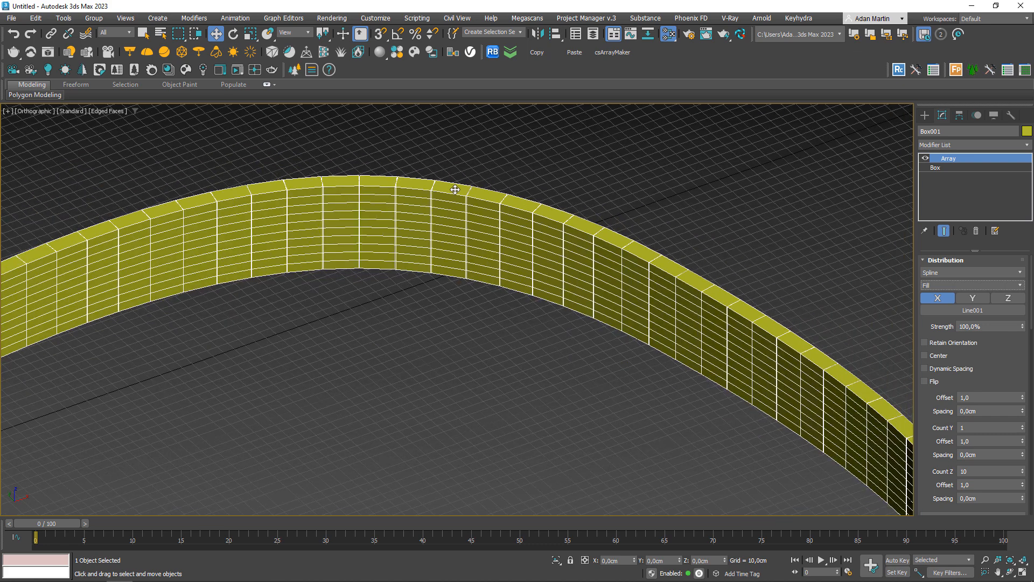
scroll(548, 186, up, 8)
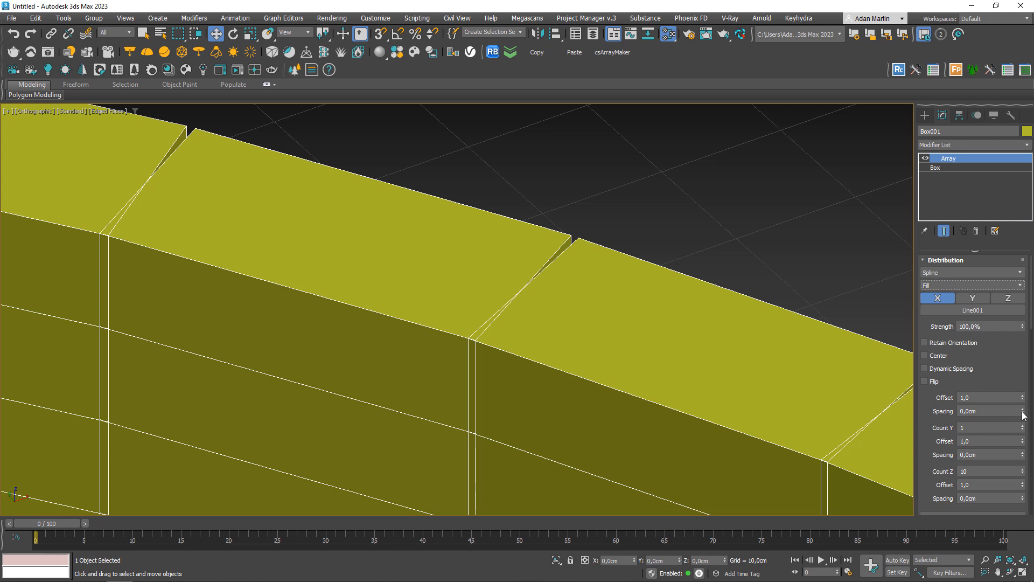
Step: Set the spline array's X spacing to 1.0 cm in Fill mode and inspect the gaps between copies
drag(1023, 413, 1023, 399)
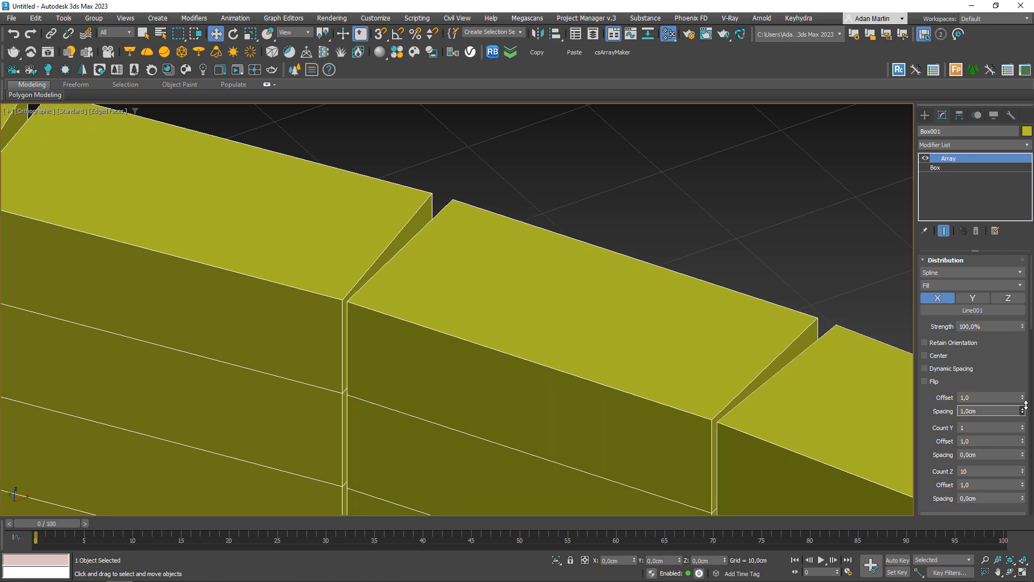
scroll(479, 330, down, 3)
scroll(552, 286, down, 3)
scroll(415, 263, up, 3)
scroll(457, 246, up, 4)
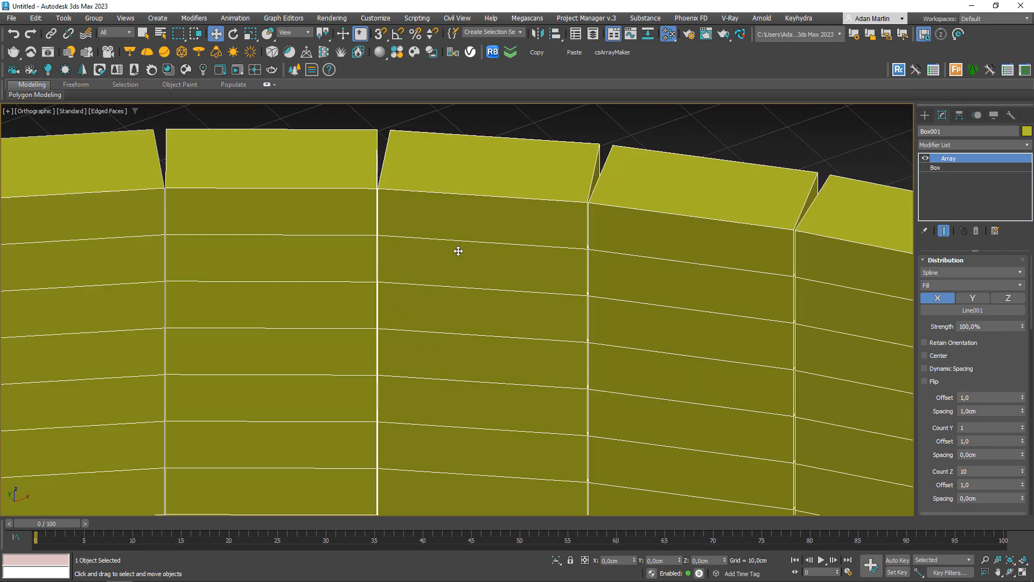
scroll(431, 212, up, 2)
scroll(434, 215, down, 6)
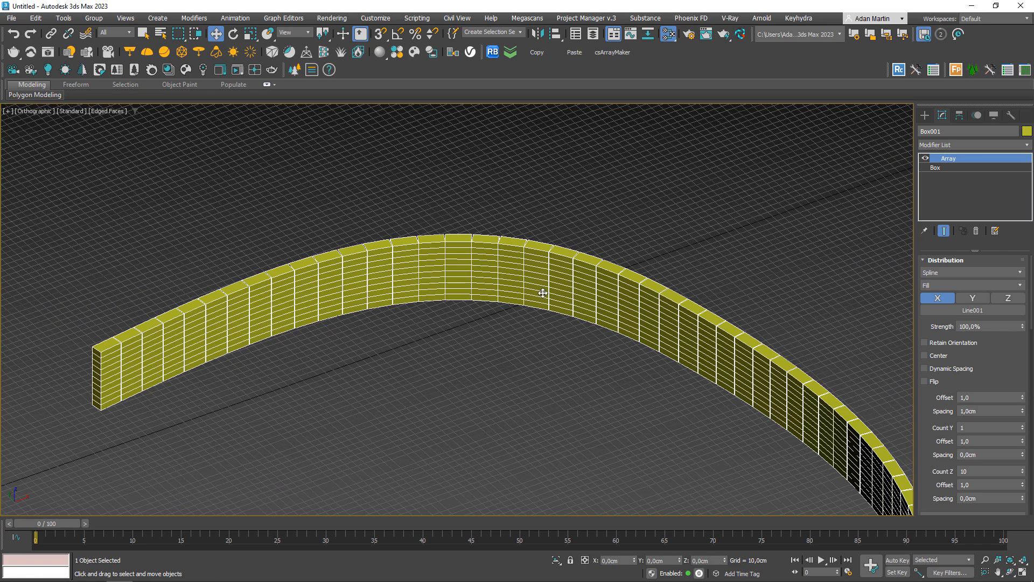
Step: Switch the spline distribution's mode to Relative Offset and raise Count X to 46
click(935, 286)
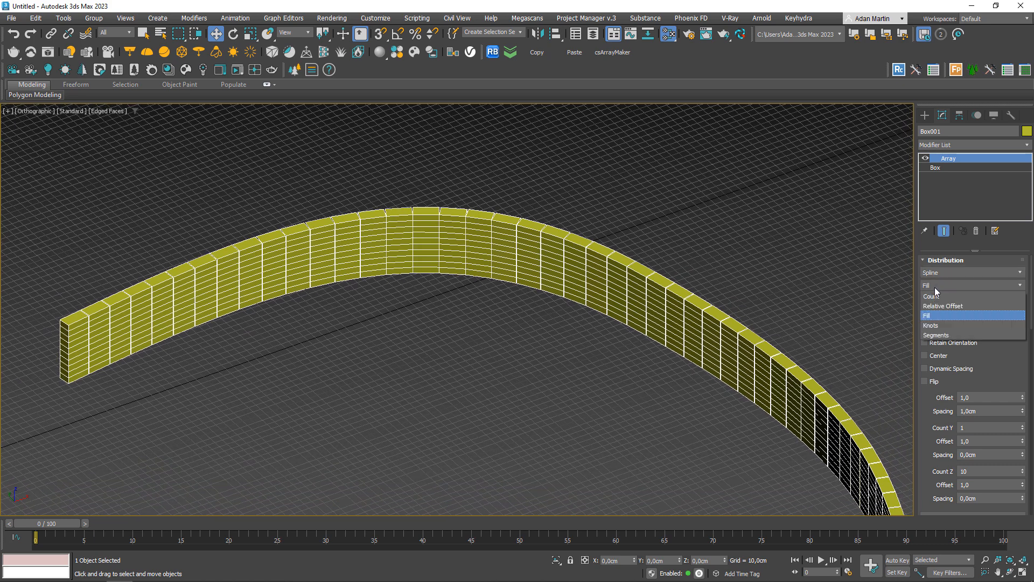
click(943, 306)
middle_drag(596, 333, 600, 330)
drag(1024, 382, 1023, 383)
middle_drag(634, 424, 584, 372)
middle_drag(783, 418, 661, 334)
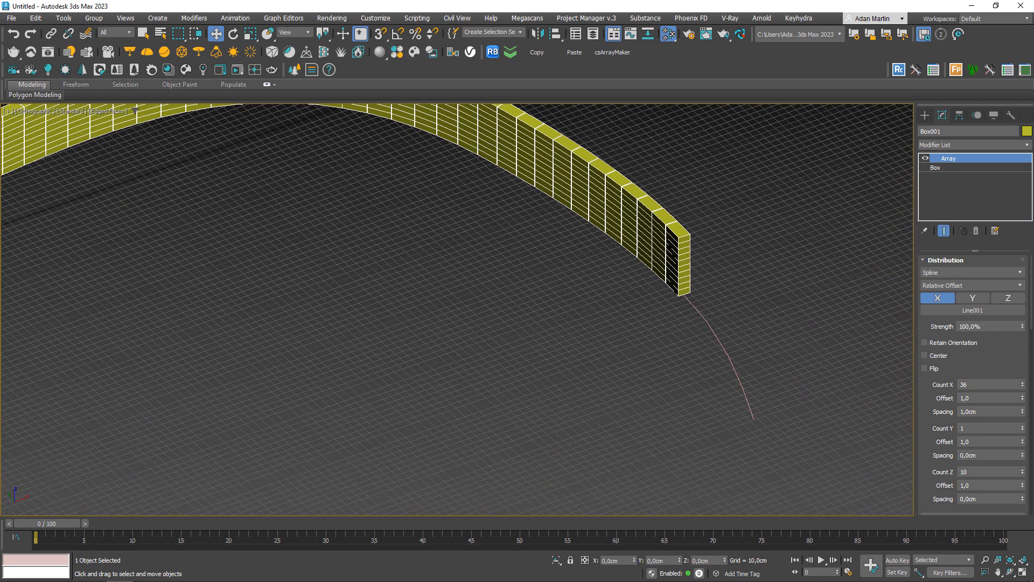
drag(1023, 383, 1023, 384)
middle_drag(607, 363, 799, 415)
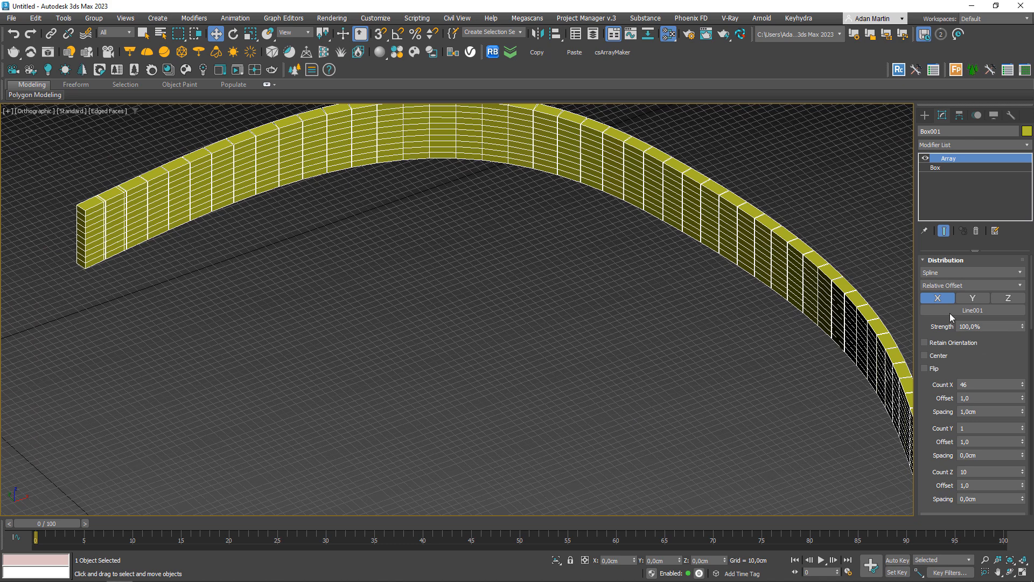
Step: Switch the spline distribution's mode to Knots and check the copies along the whole line
click(944, 286)
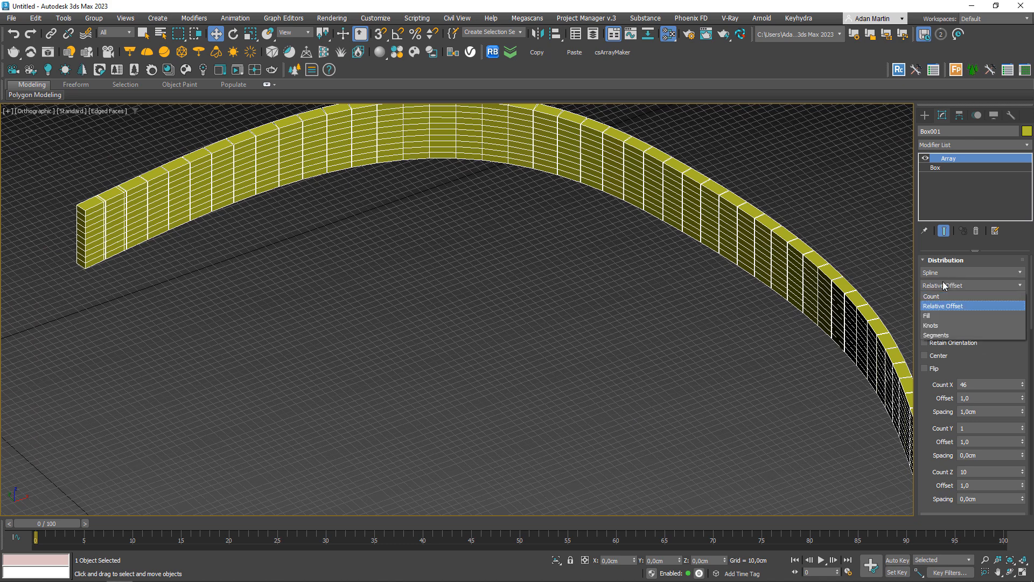
click(932, 326)
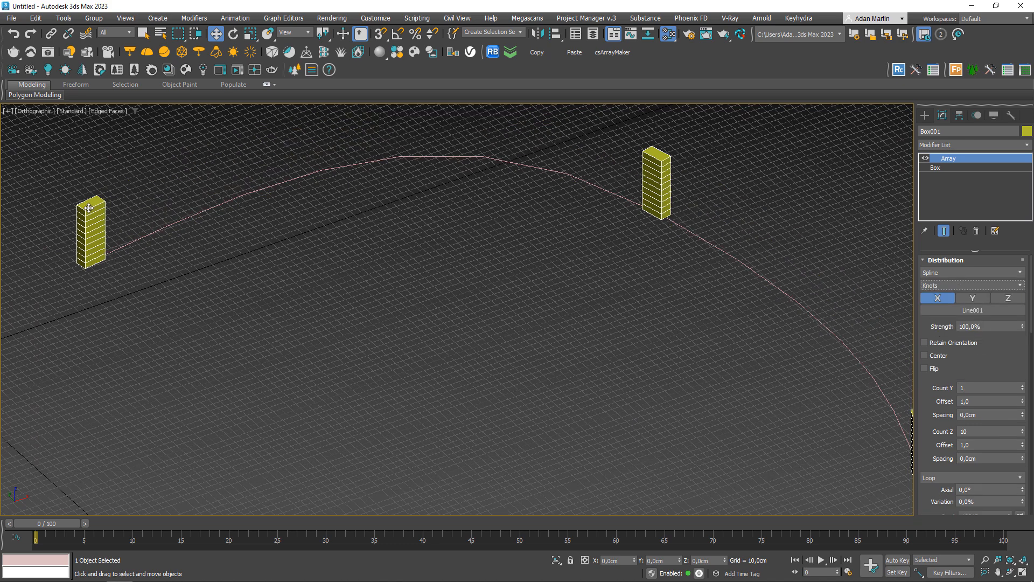
middle_drag(751, 328, 628, 285)
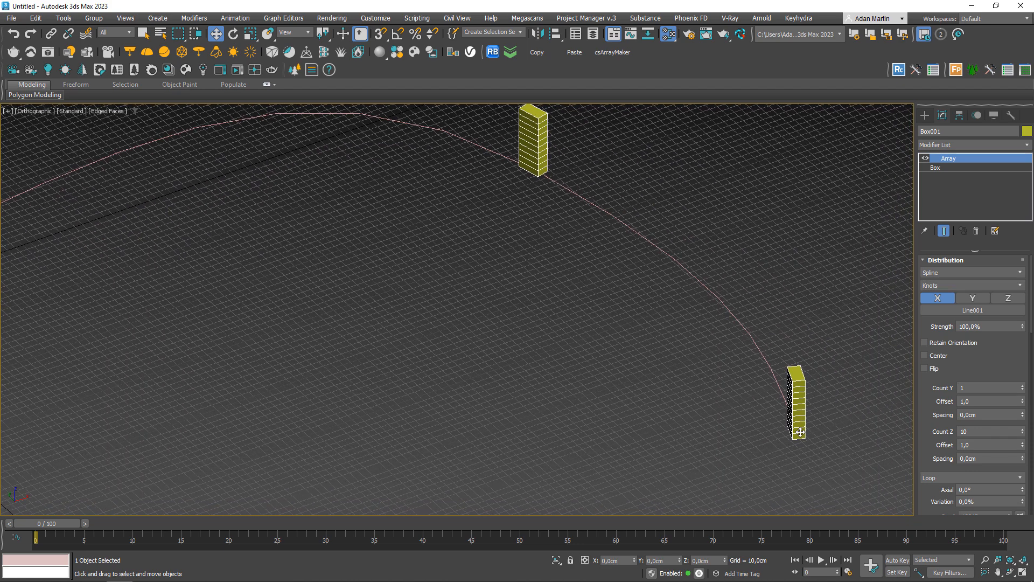
middle_drag(516, 153, 611, 163)
Step: Switch the spline distribution's mode to Segments, try a higher Count Y and return it to 1
click(944, 285)
click(936, 335)
middle_drag(372, 248, 415, 279)
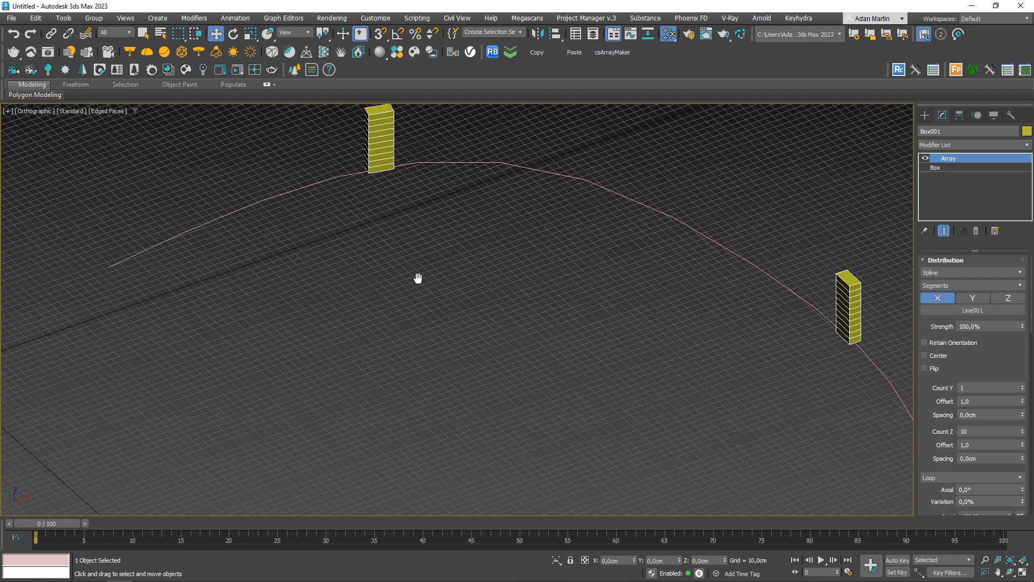
click(1022, 386)
click(1022, 390)
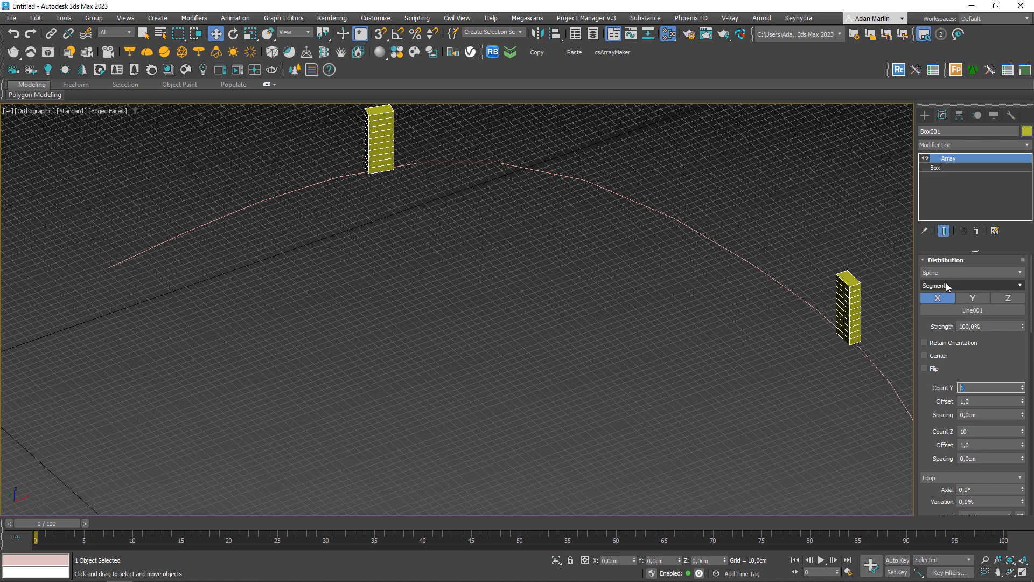
Step: Draw a large Plane standard primitive across the area of the spline and its array copies
scroll(585, 319, down, 3)
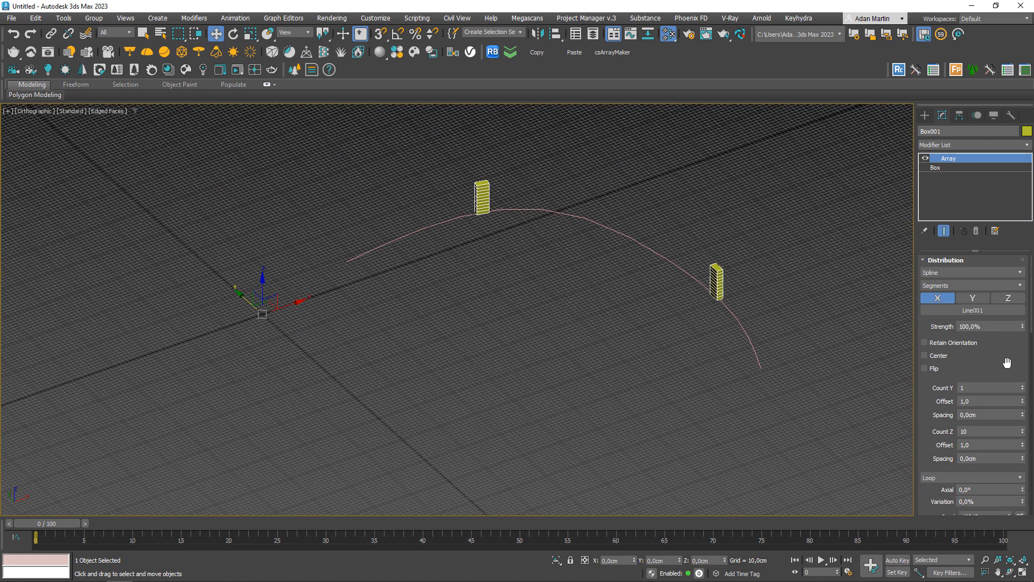
drag(1002, 362, 1010, 287)
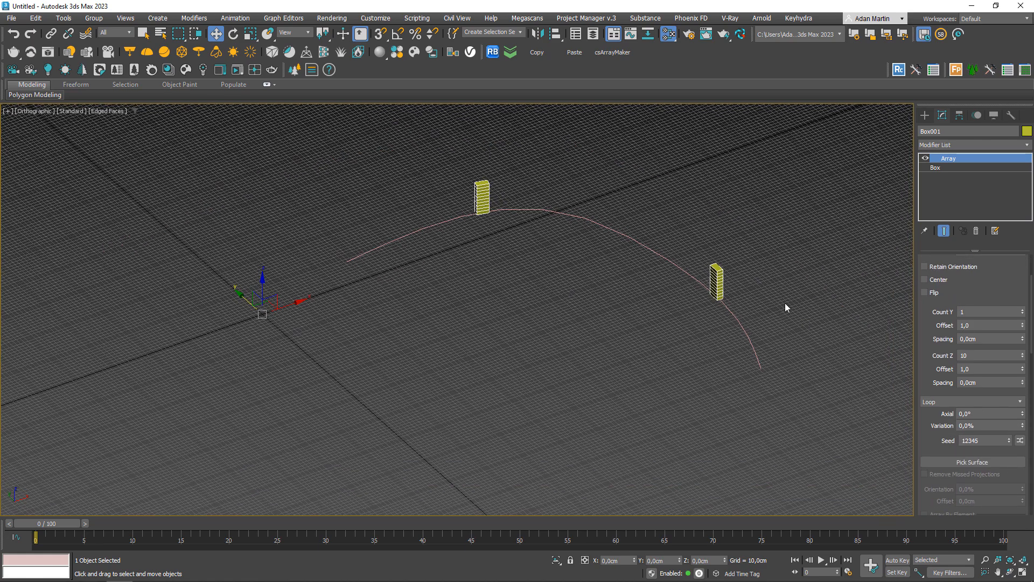
middle_drag(584, 280, 569, 299)
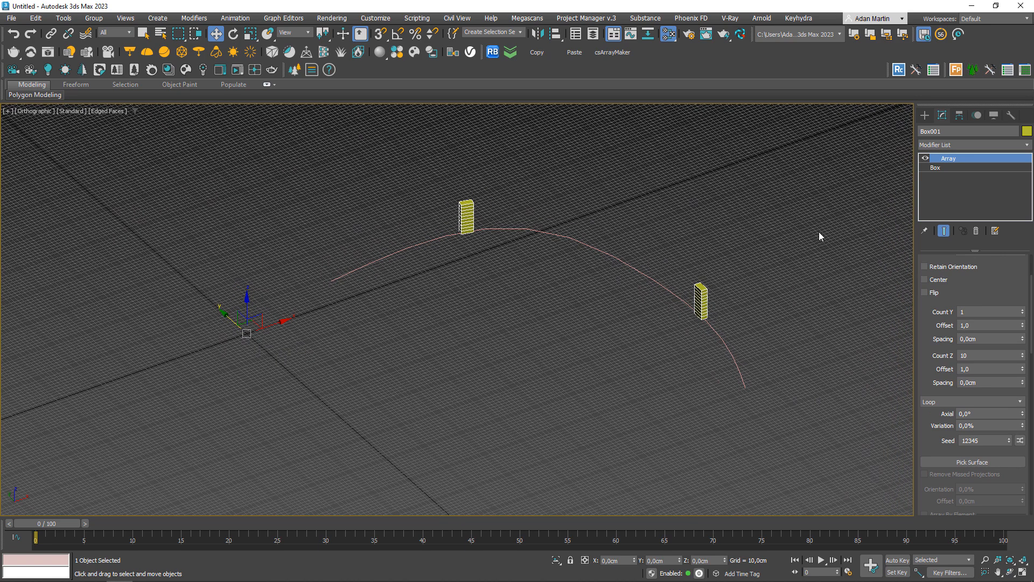
click(924, 115)
click(924, 132)
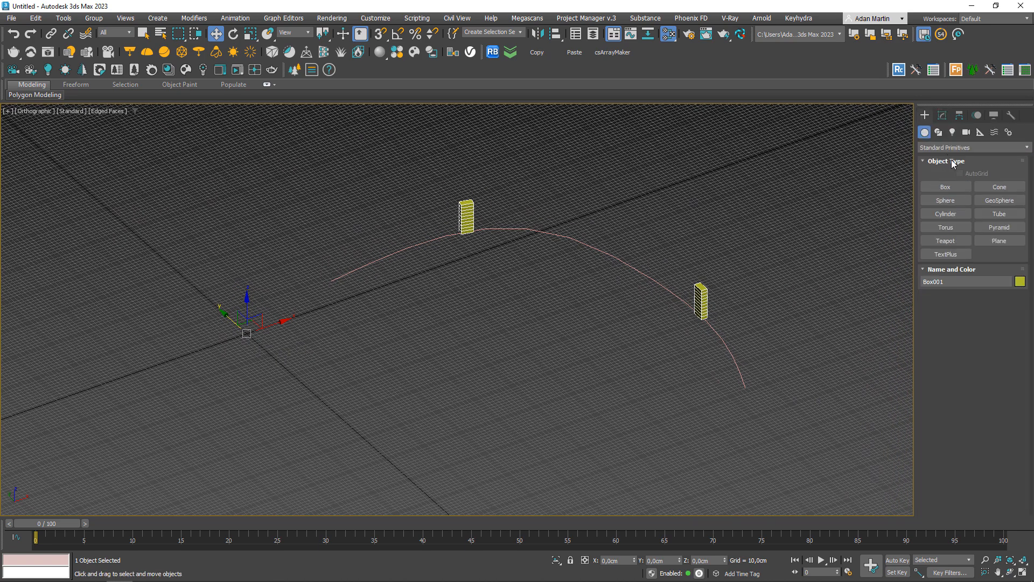
click(958, 147)
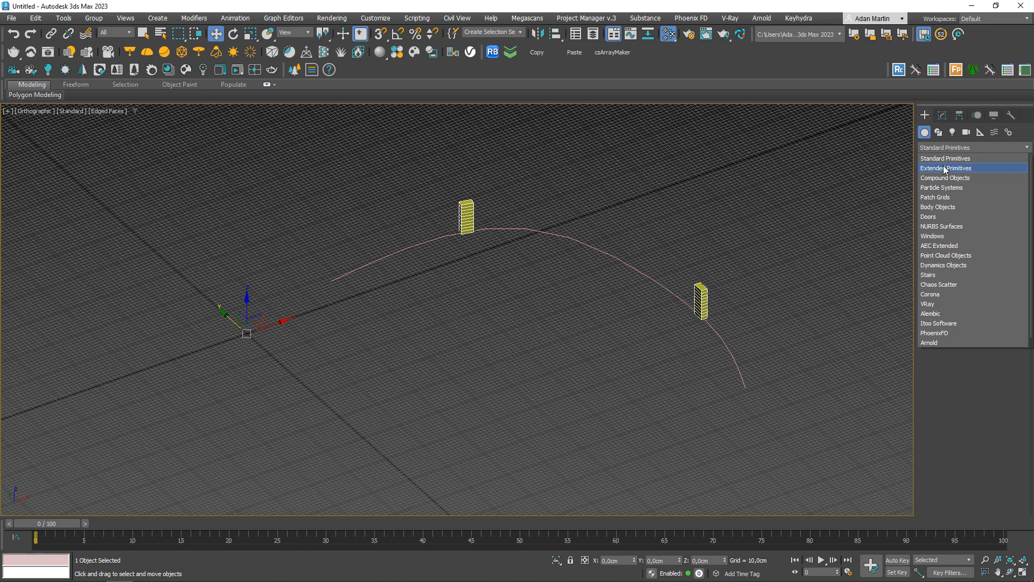
click(943, 160)
click(1007, 244)
drag(292, 182, 1033, 386)
Step: Rotate the new plane so that it slopes, and lower it about 92 cm beneath the spline array
scroll(618, 337, down, 3)
key(e)
alt+middle_drag(644, 290, 596, 266)
drag(616, 275, 530, 297)
key(w)
alt+middle_drag(546, 295, 547, 285)
drag(518, 267, 528, 289)
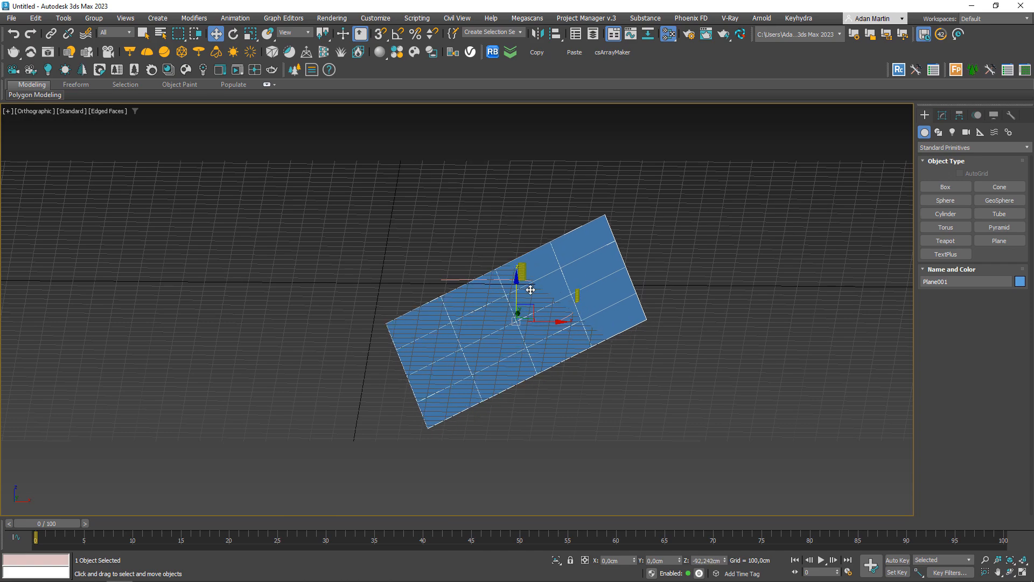
Step: Select the arrayed box again and set its spline distribution's mode back to Fill
alt+middle_drag(531, 290, 753, 351)
click(753, 351)
click(531, 269)
alt+middle_drag(531, 270, 469, 275)
click(469, 276)
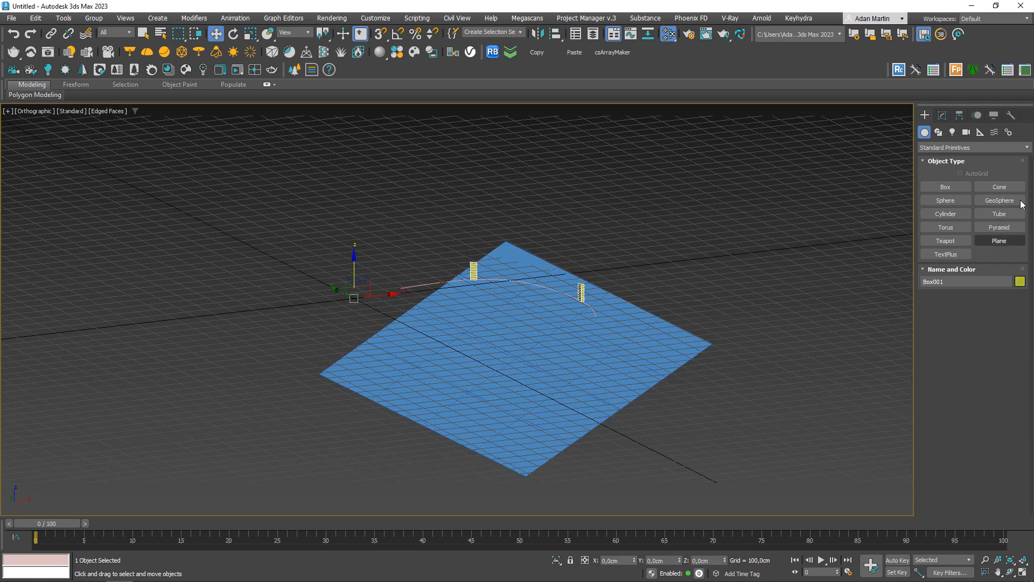
click(943, 116)
click(946, 286)
click(944, 315)
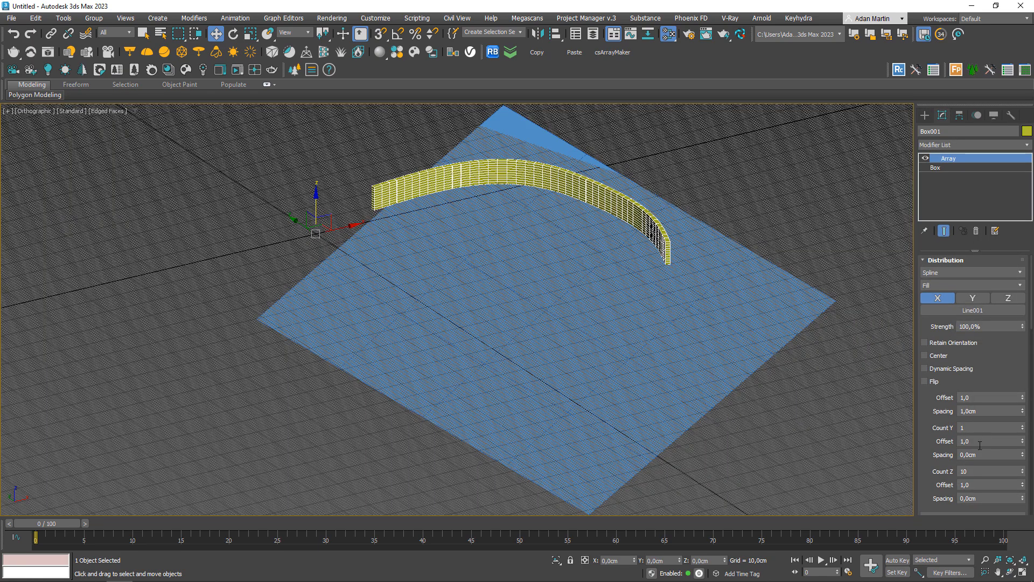
Step: Pick the sloping plane as the array's projection surface and inspect the projected copies in wireframe
drag(924, 428, 935, 232)
click(964, 393)
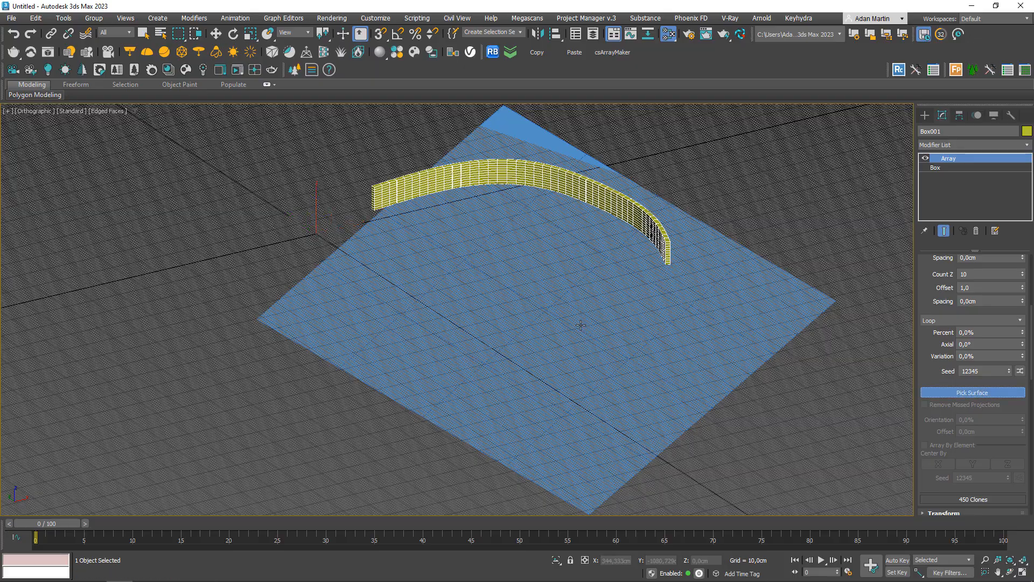
click(673, 362)
mouse_move(673, 361)
alt+middle_down()
mouse_move(601, 308)
mouse_move(630, 293)
mouse_move(619, 310)
alt+middle_up()
key(F3)
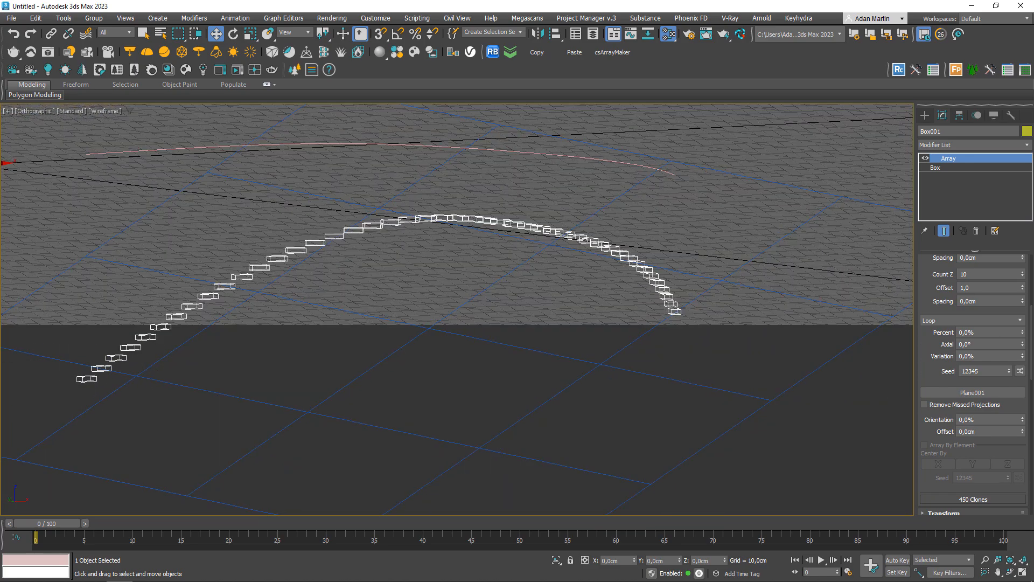
scroll(942, 370, up, 3)
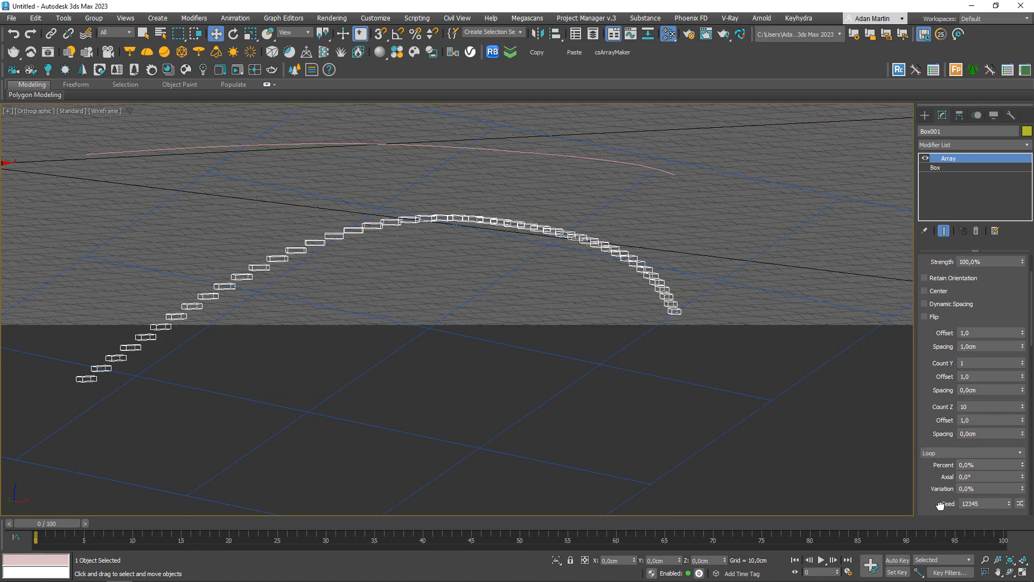
Step: Raise the projected array's Count Y to 9 and return the viewport to shaded display
click(1022, 360)
triple_click(1023, 361)
double_click(1023, 361)
double_click(1023, 362)
middle_drag(638, 358, 871, 399)
key(F3)
scroll(620, 336, down, 2)
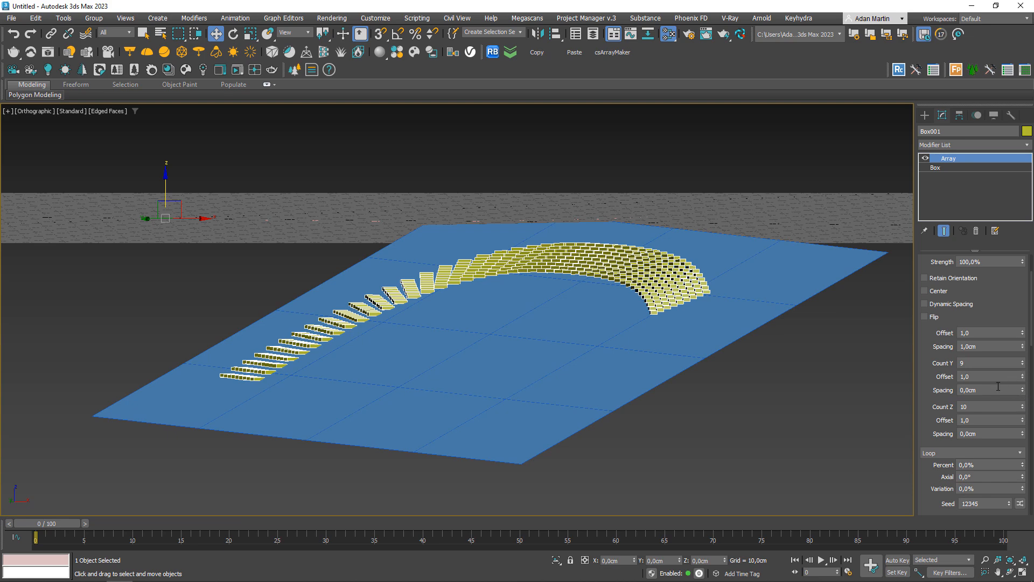
Step: Switch the Array modifier's distribution from Spline to Grid
alt+middle_drag(602, 338, 775, 239)
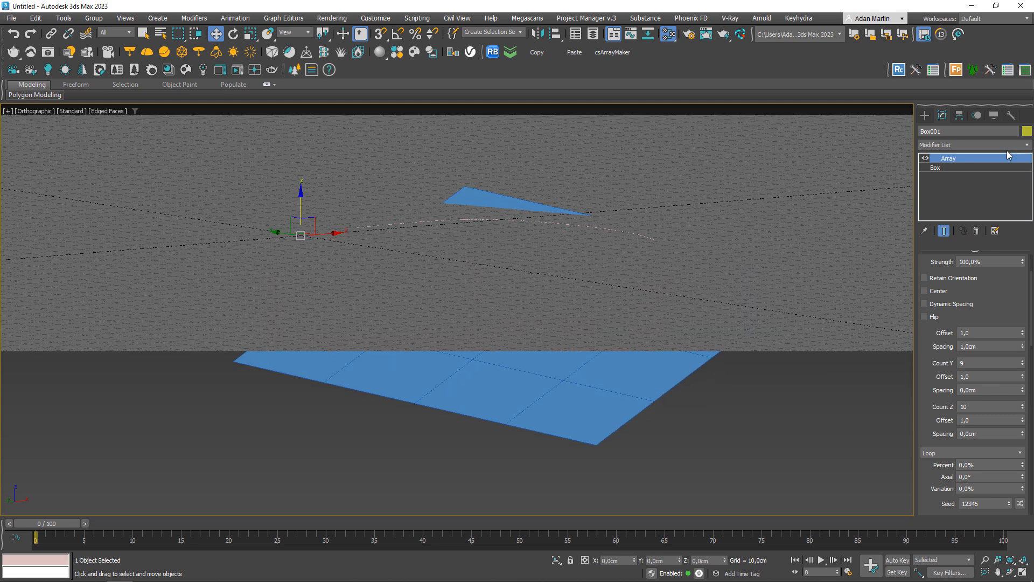
scroll(1000, 339, up, 3)
click(948, 271)
click(948, 283)
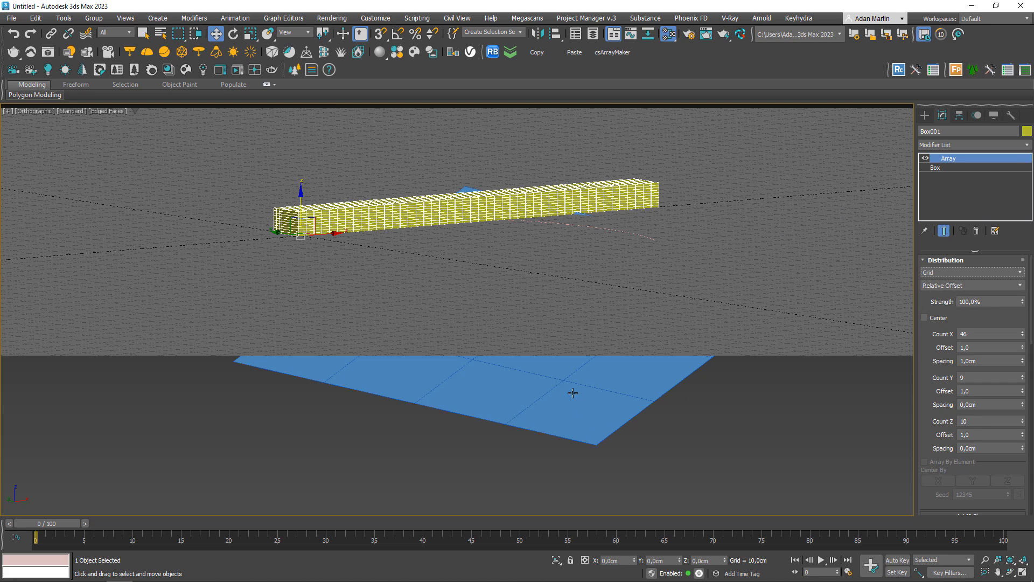
Step: Delete the sloping plane and the spline from the scene
click(602, 386)
key(Delete)
click(626, 232)
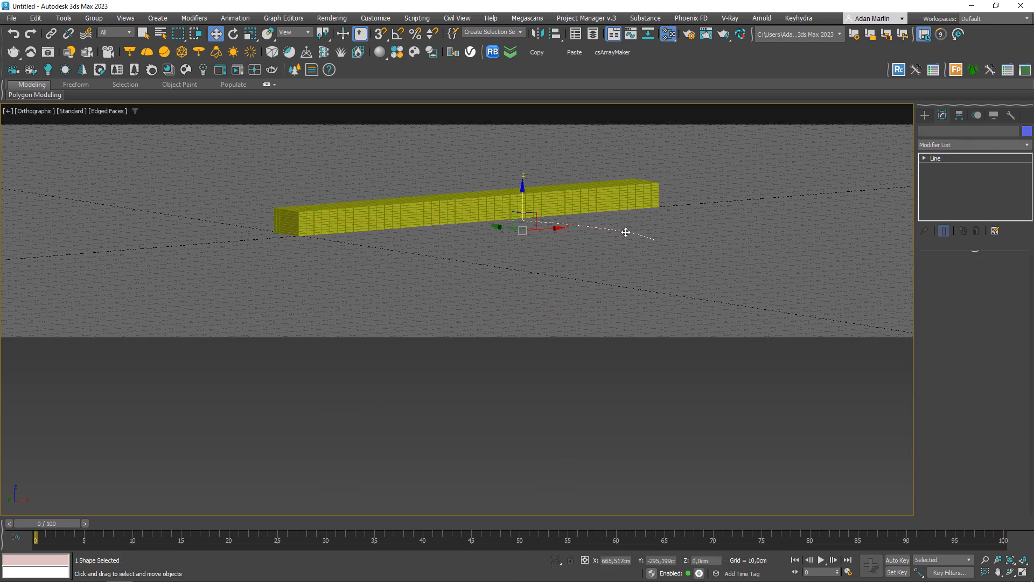
key(Delete)
Step: Select the arrayed box, reset Count Y to 1 and set Count X to 20
click(498, 205)
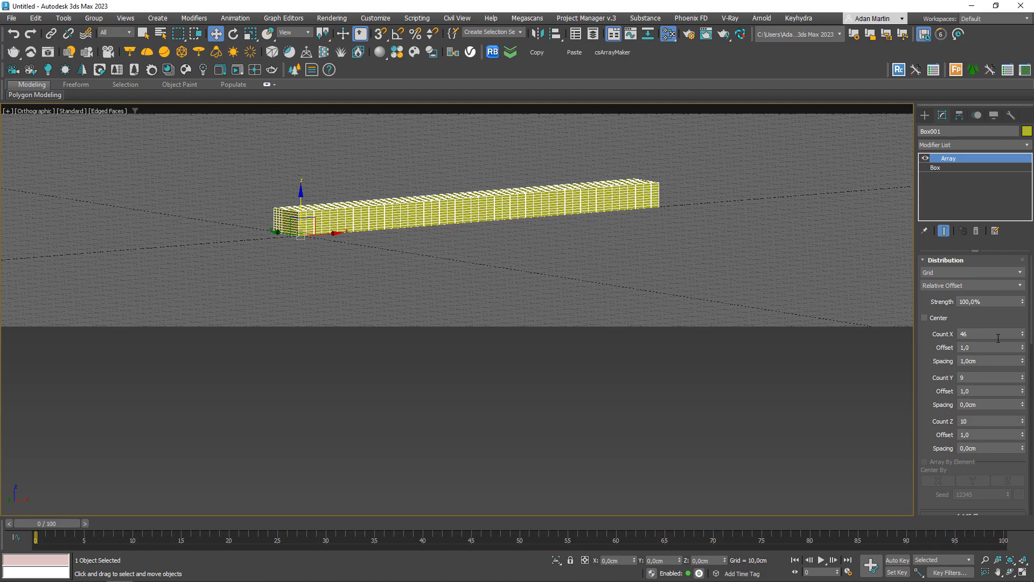
right_click(1023, 380)
alt+middle_drag(437, 251, 328, 261)
double_click(982, 338)
text(20)
key(Return)
Step: Set the grid array's Count Z to 20 and reset its X spacing to 0 cm
drag(989, 422, 926, 424)
text(20)
key(Return)
middle_drag(394, 329, 611, 354)
right_click(1023, 361)
middle_drag(589, 305, 427, 320)
scroll(397, 318, up, 5)
middle_drag(427, 320, 562, 332)
scroll(460, 301, up, 3)
Step: Widen the command panel to two columns and collapse the Randomization, Material ID, UV, Remove and Create rollouts
drag(930, 369, 953, 157)
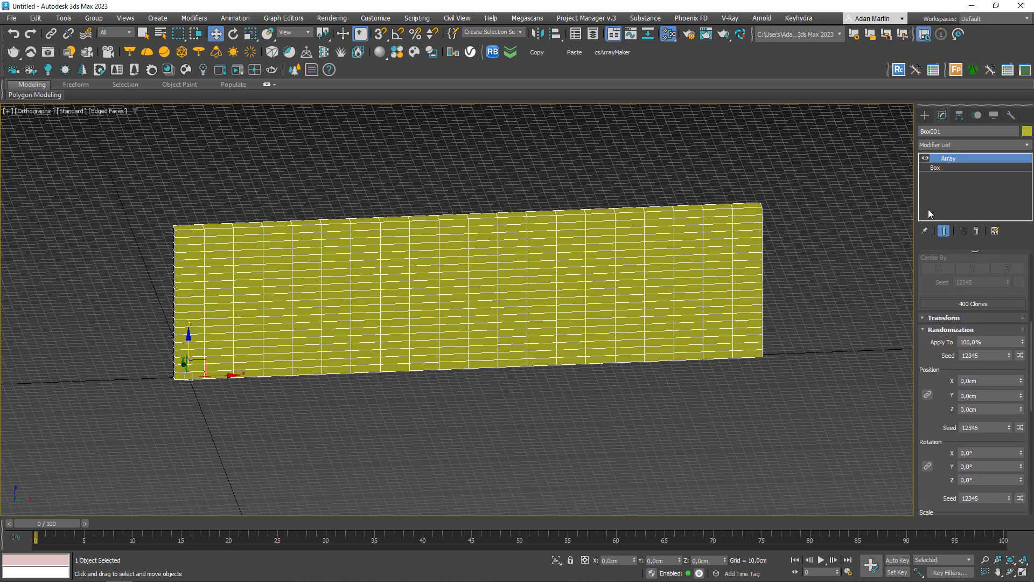
drag(913, 230, 820, 226)
click(932, 133)
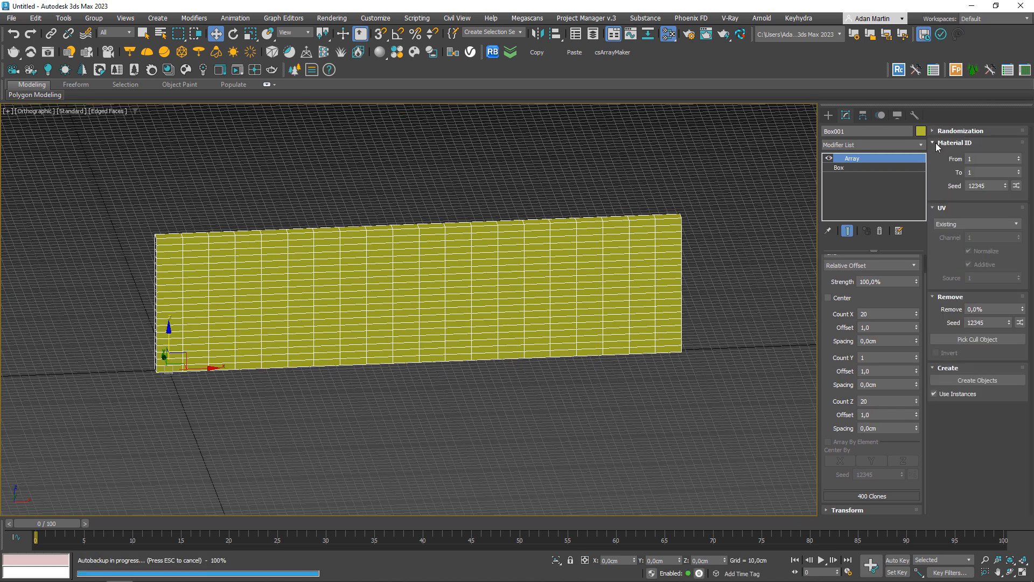
click(935, 142)
click(933, 155)
click(932, 166)
click(932, 178)
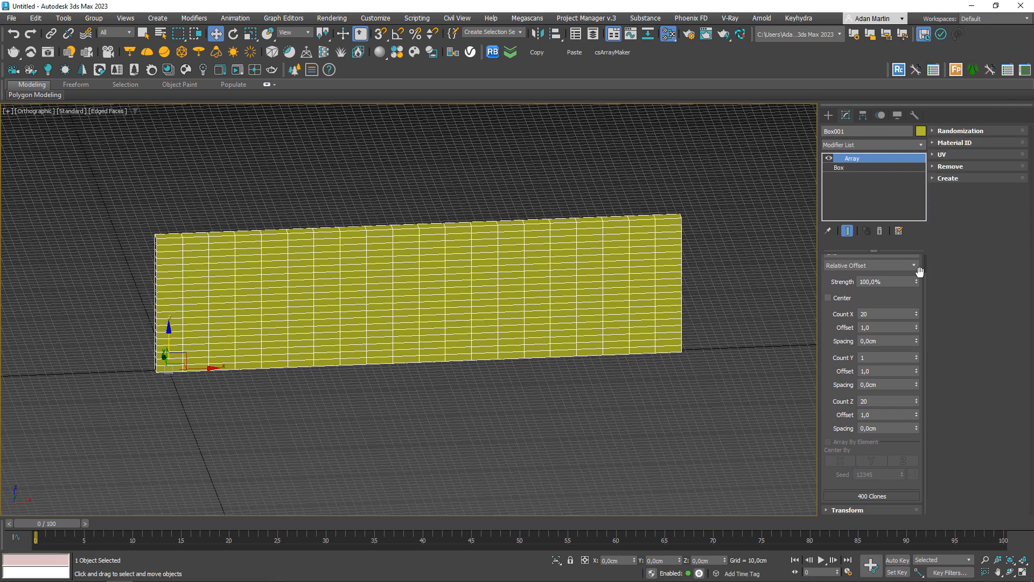
scroll(840, 307, up, 2)
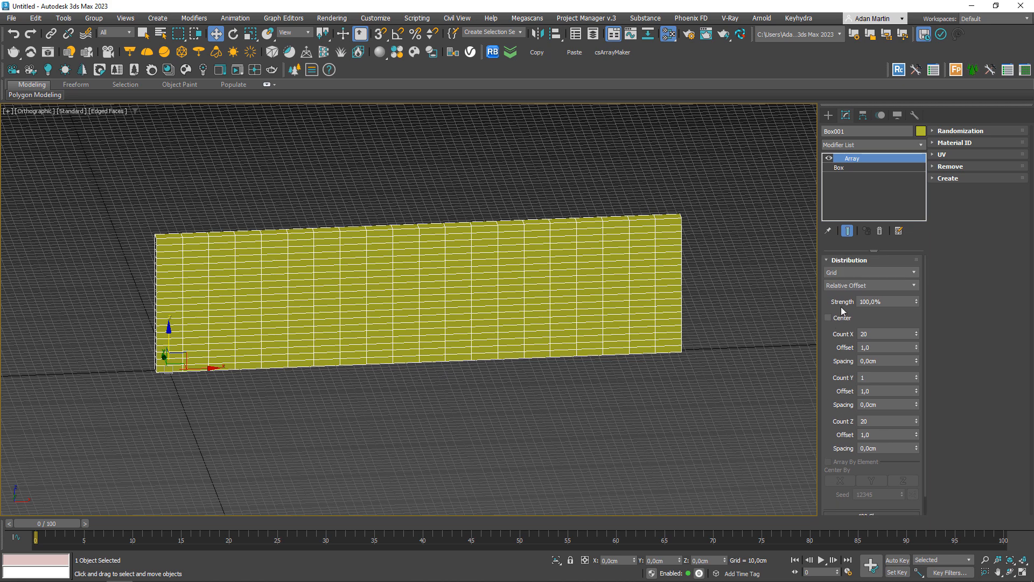
Step: Collapse the Distribution rollout and expand the Array modifier's Transform rollout
click(832, 261)
click(847, 274)
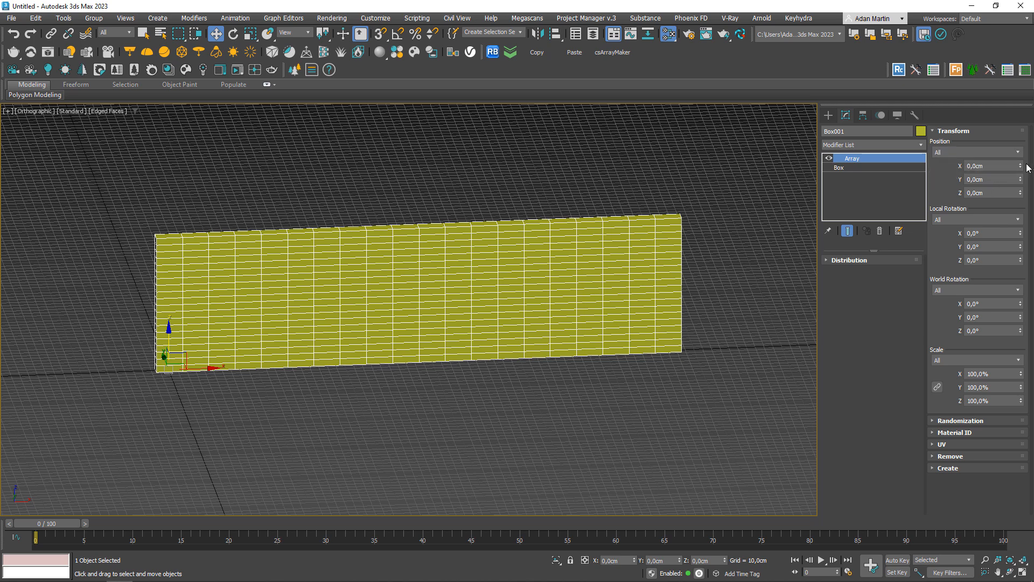
Step: Try shifting the clones along X, Y and Z with the Position mode set to All
drag(1020, 167, 992, 332)
right_click(992, 332)
drag(1021, 181, 32, 446)
right_click(33, 446)
drag(1022, 194, 1018, 139)
right_click(1018, 139)
drag(198, 369, 154, 343)
right_click(155, 343)
Step: Switch the Position mode to Incremental and set its X offset to 0.8 cm, inspecting the staggered brick joints
click(951, 152)
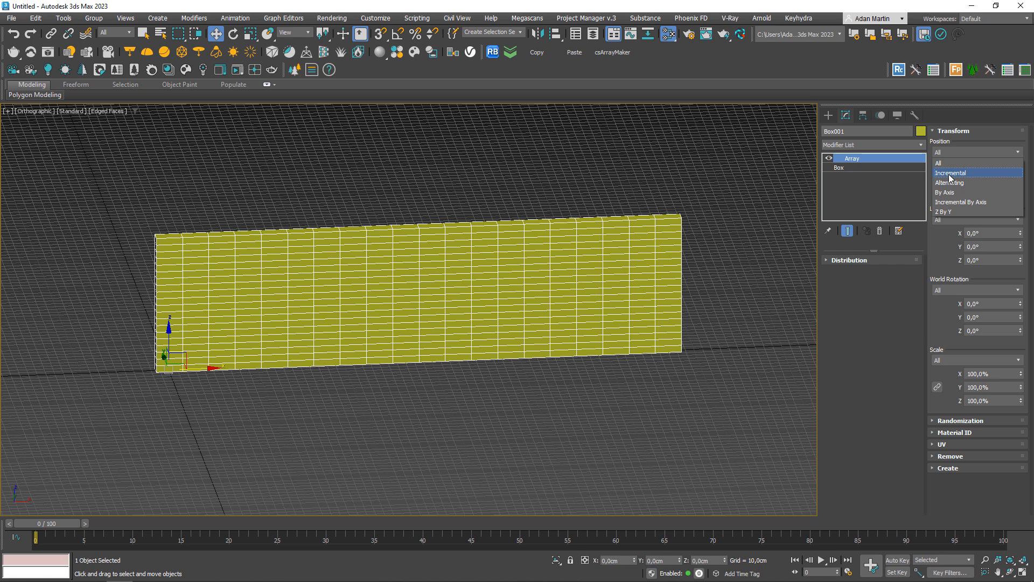
click(950, 174)
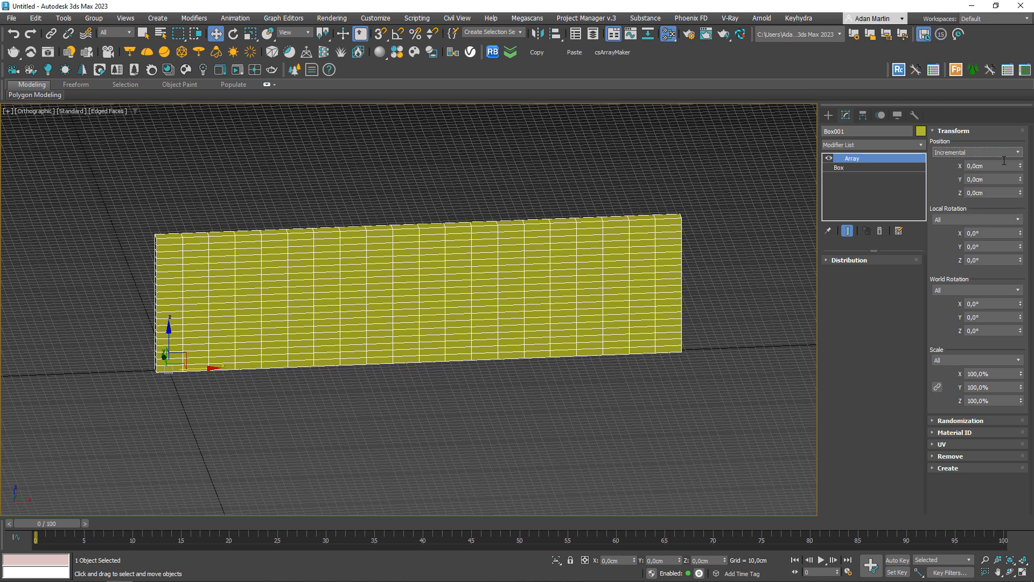
drag(1020, 169, 1019, 156)
scroll(537, 298, down, 3)
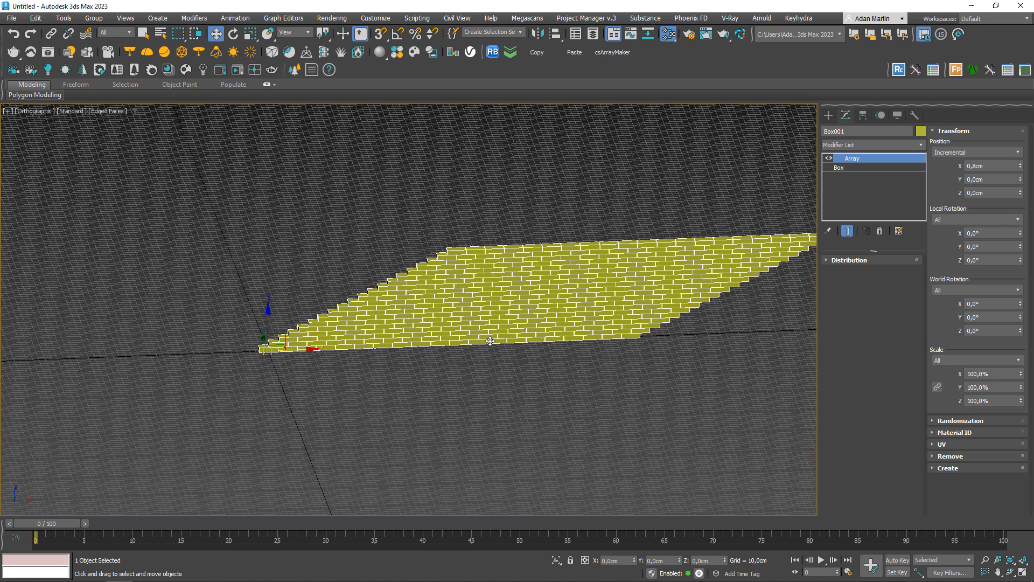
click(974, 165)
scroll(427, 358, up, 4)
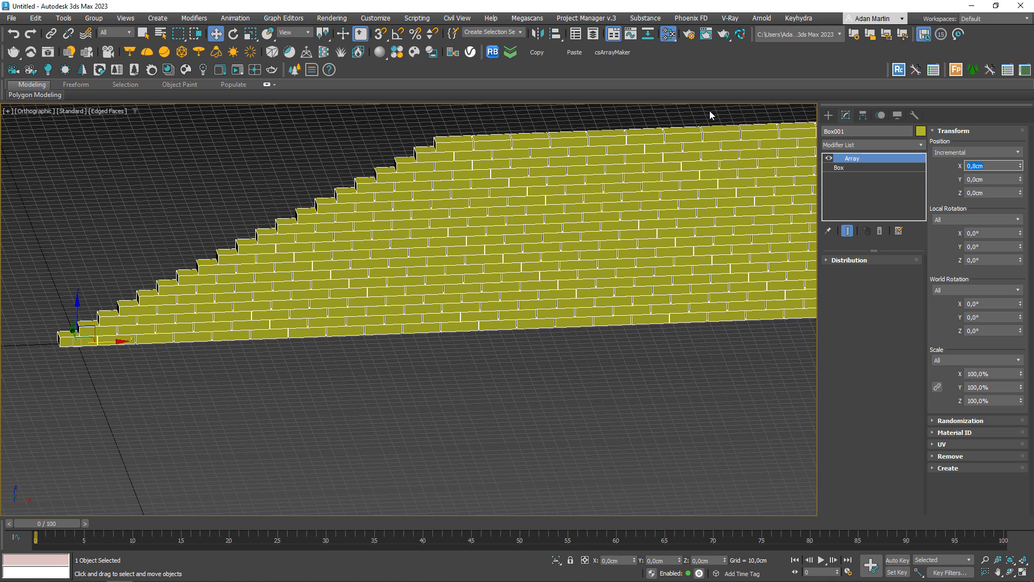
scroll(134, 326, up, 2)
scroll(215, 316, up, 2)
scroll(623, 302, up, 3)
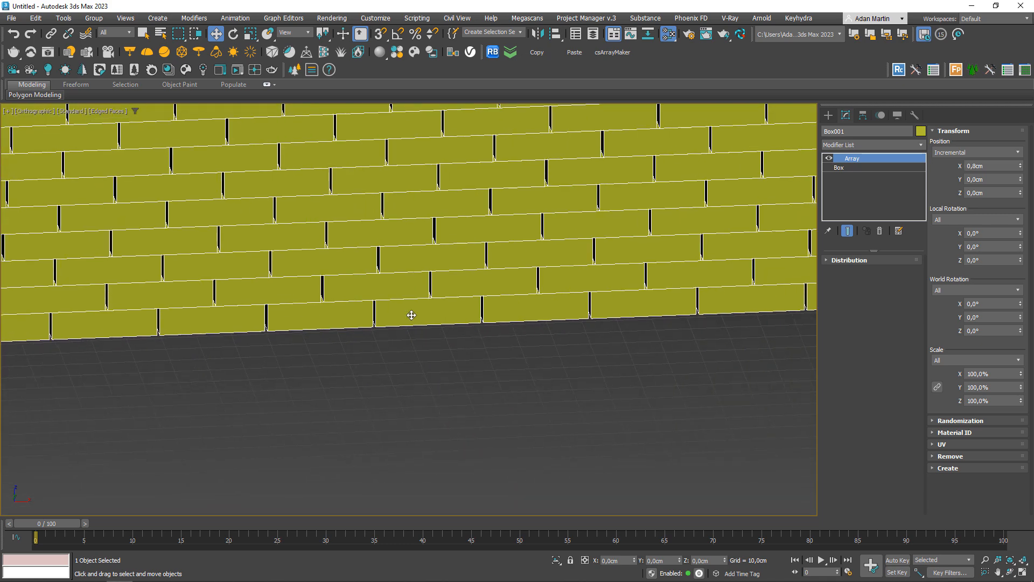
scroll(561, 302, down, 6)
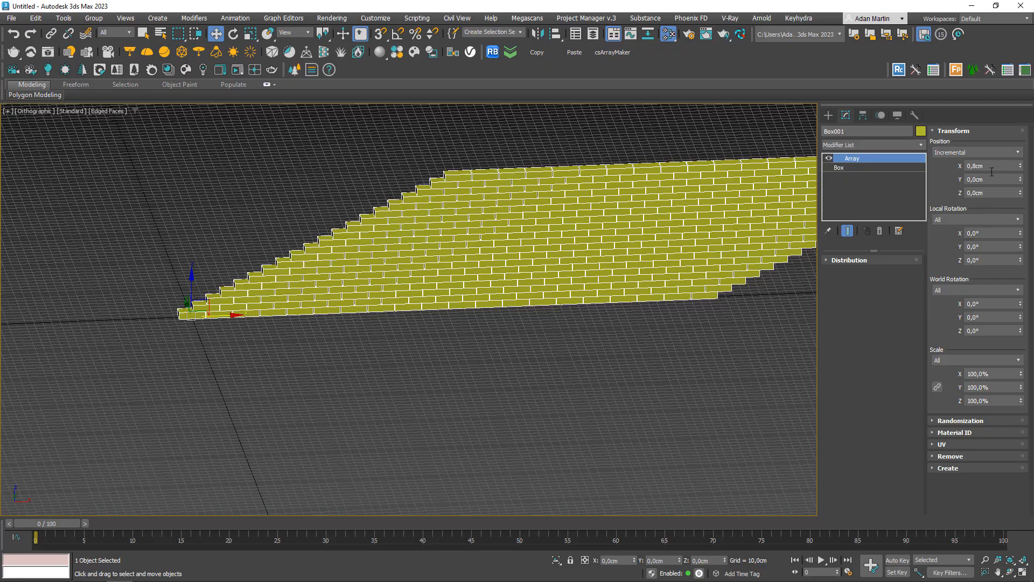
Step: Reset the incremental X offset, try Y offsets of 7.1 cm and 0.9 cm, and reset Y
right_click(1021, 168)
drag(1020, 179, 1022, 137)
alt+middle_drag(506, 277, 386, 343)
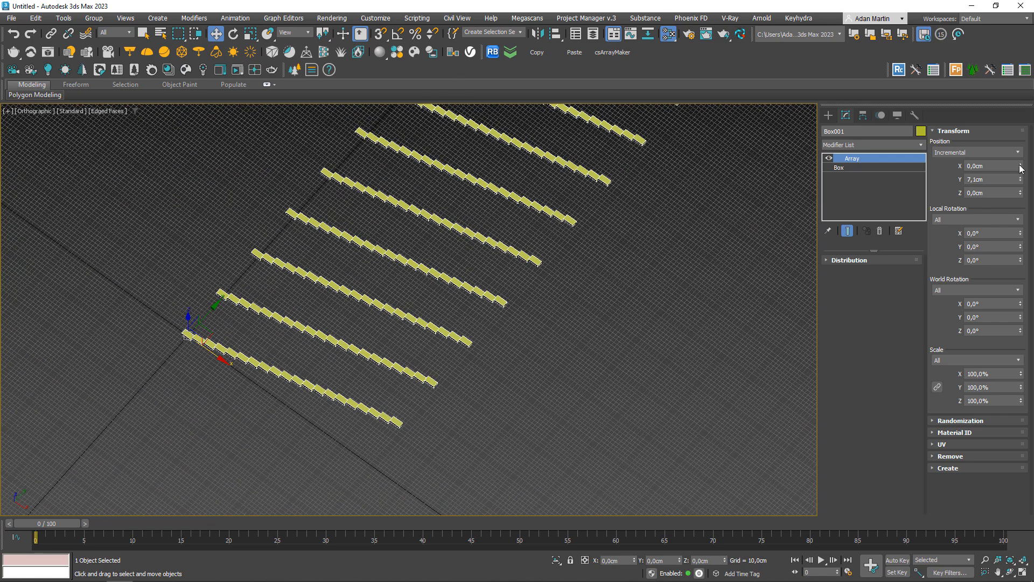
drag(1021, 181, 1019, 212)
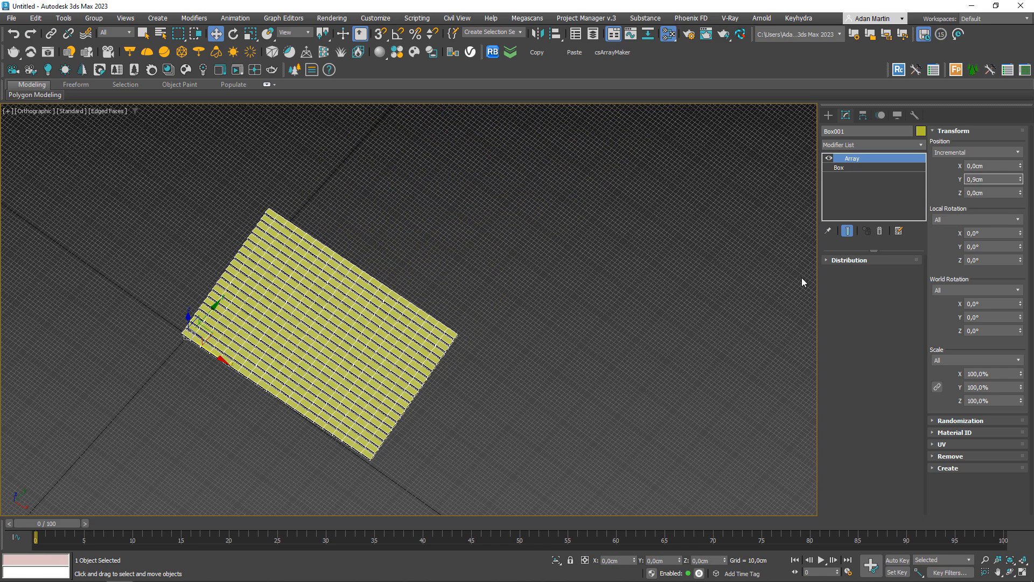
middle_drag(437, 369, 521, 364)
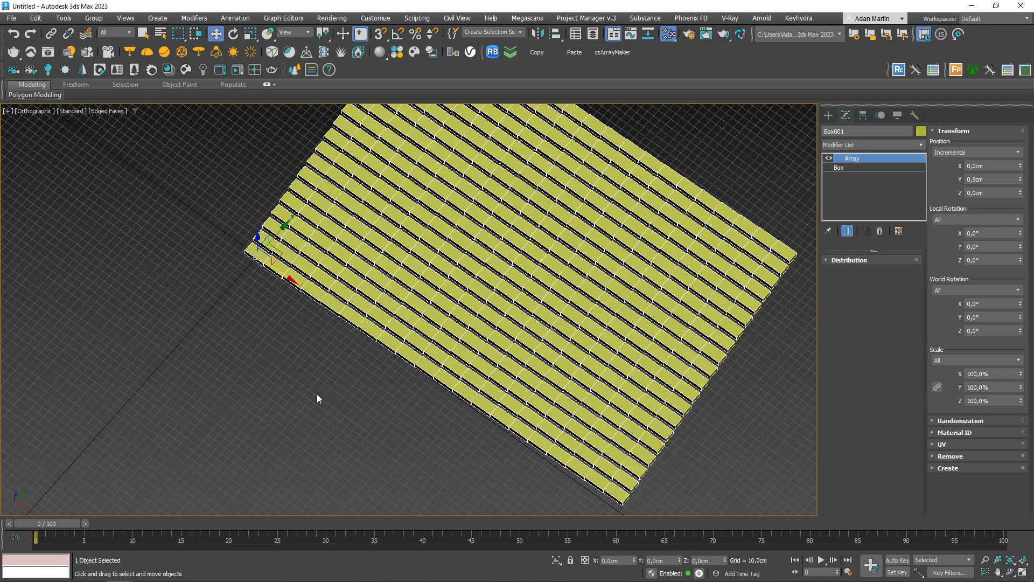
right_click(1020, 180)
Step: Switch the Position mode to Alternating and set its X offset to 15 cm for a brick-wall pattern
click(972, 153)
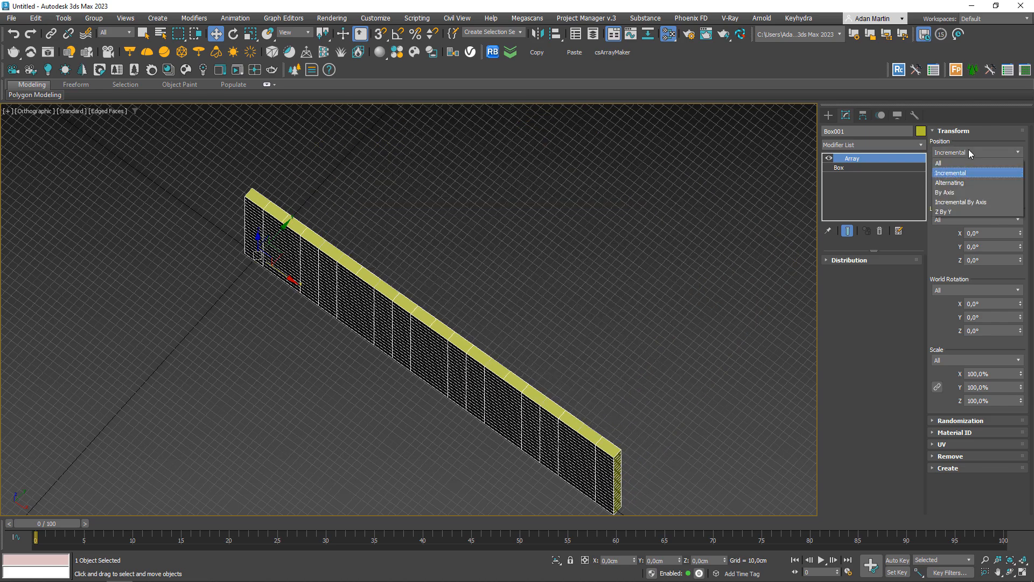
click(957, 183)
alt+middle_drag(432, 384, 420, 351)
drag(1020, 166, 10, 82)
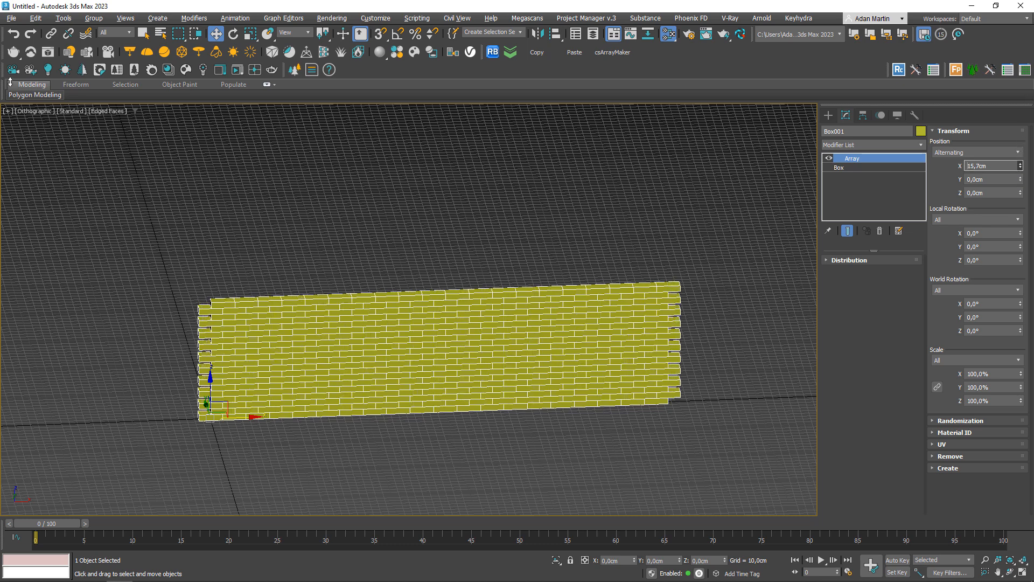
scroll(445, 354, up, 2)
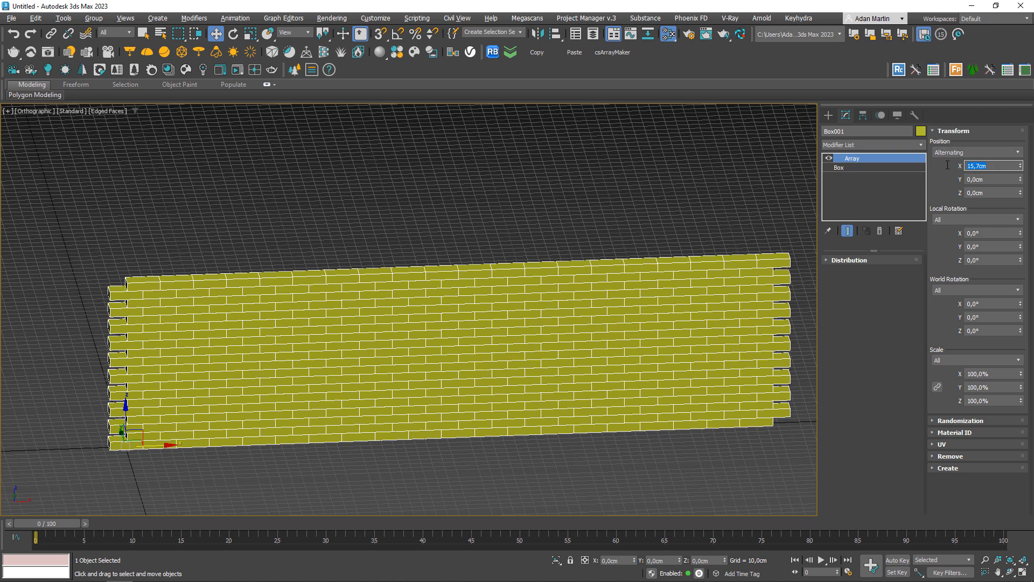
text(15)
key(Return)
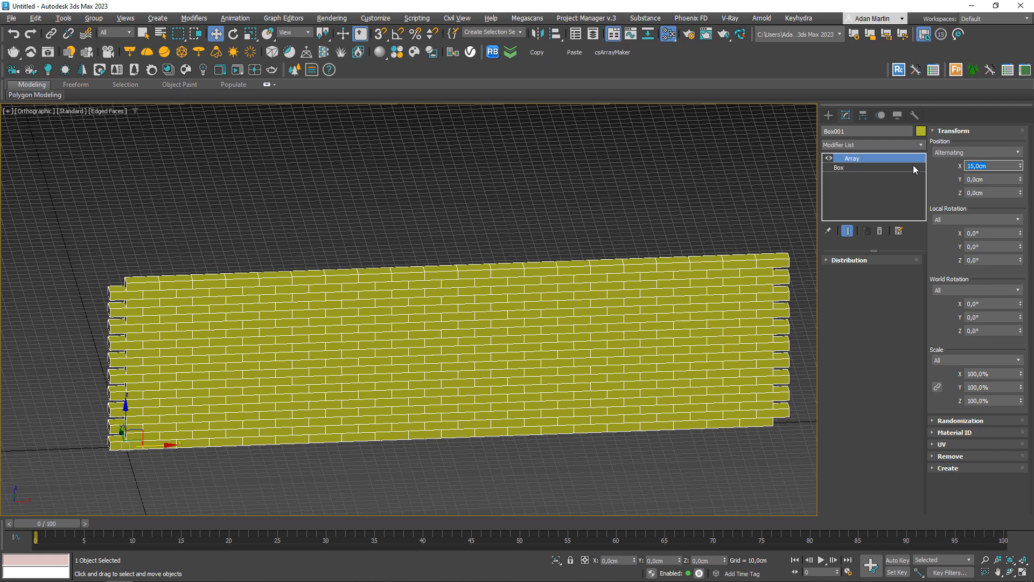
Step: Try alternating Position offsets along Z and Y on the brick wall
drag(1020, 193, 14, 250)
right_click(14, 251)
drag(1020, 179, 14, 112)
right_click(14, 112)
drag(995, 166, 905, 161)
Step: Switch the Position mode to By Axis and set its X offset to 9.1 cm
click(965, 153)
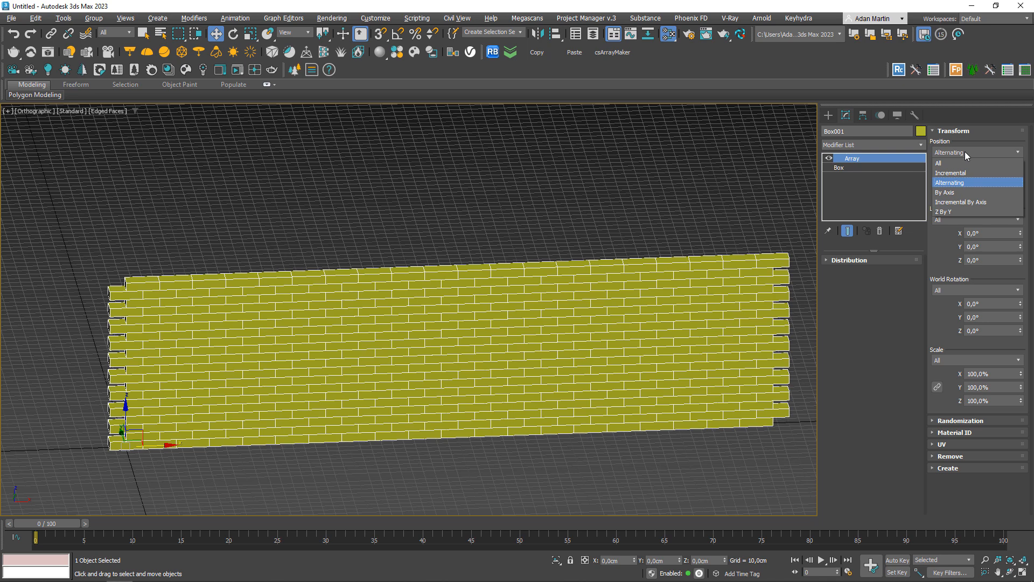
click(947, 193)
scroll(663, 305, up, 2)
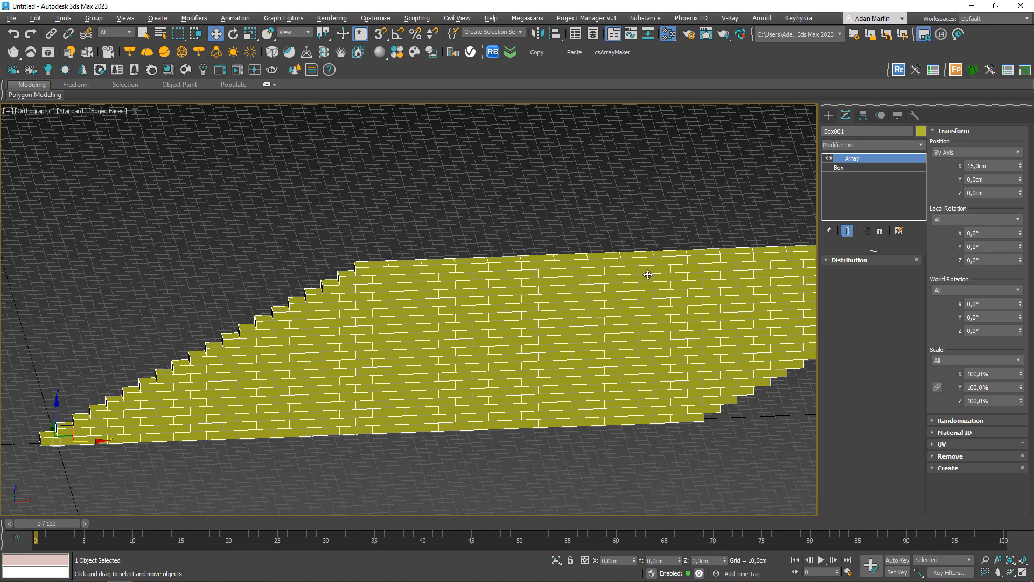
scroll(453, 402, up, 3)
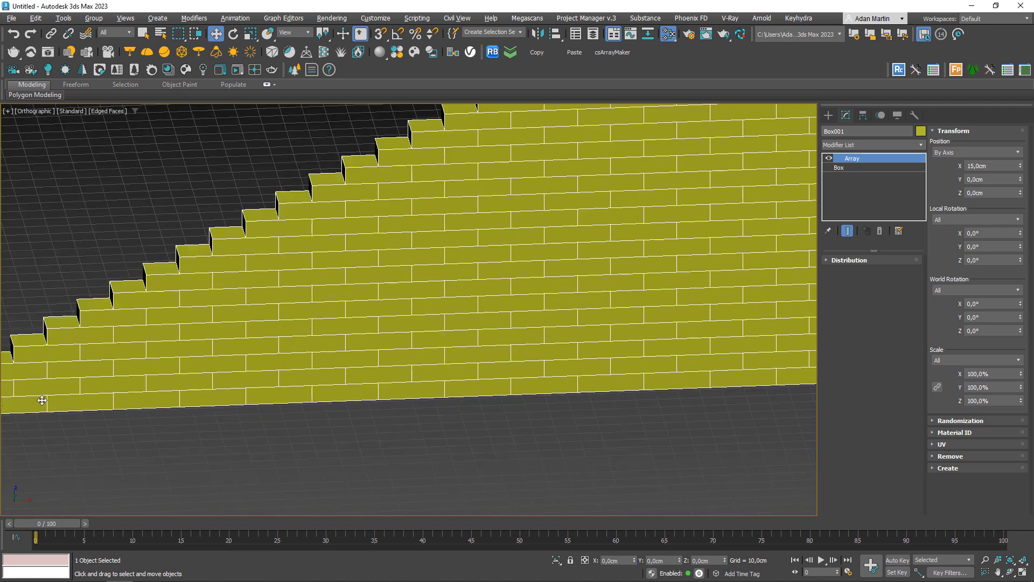
scroll(60, 400, down, 5)
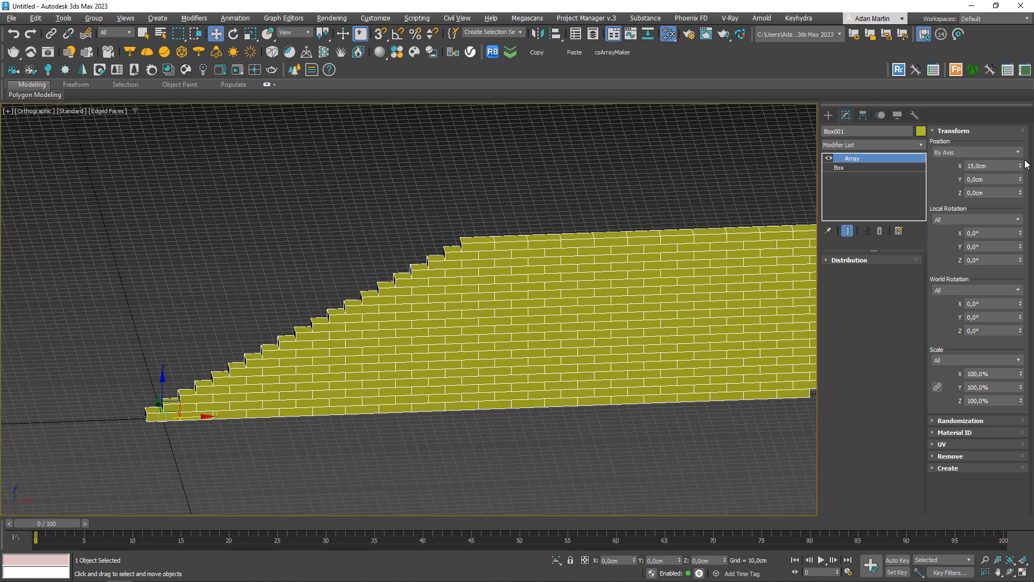
drag(1020, 166, 1003, 197)
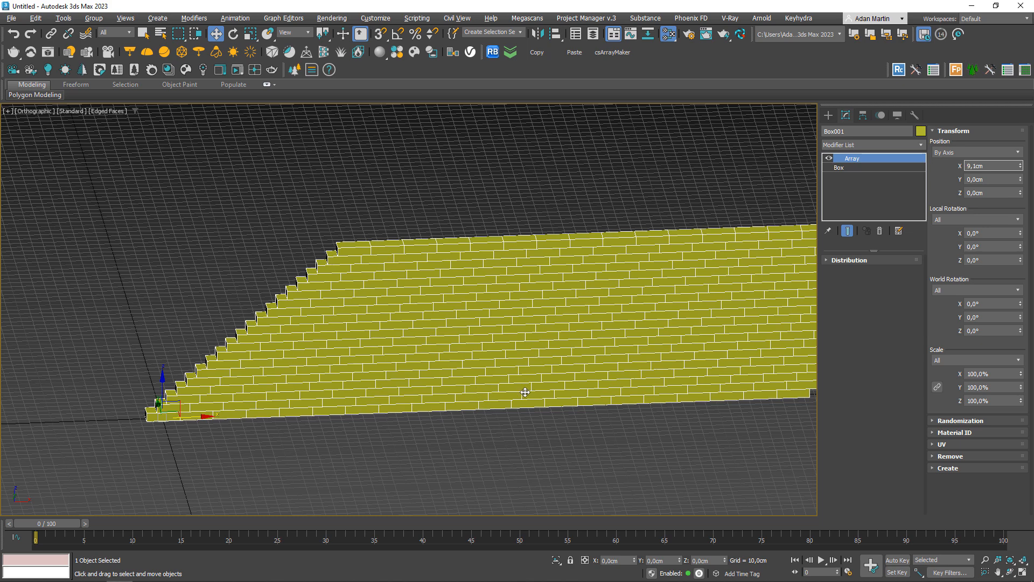
scroll(567, 281, up, 4)
scroll(501, 316, down, 4)
middle_drag(546, 360, 532, 348)
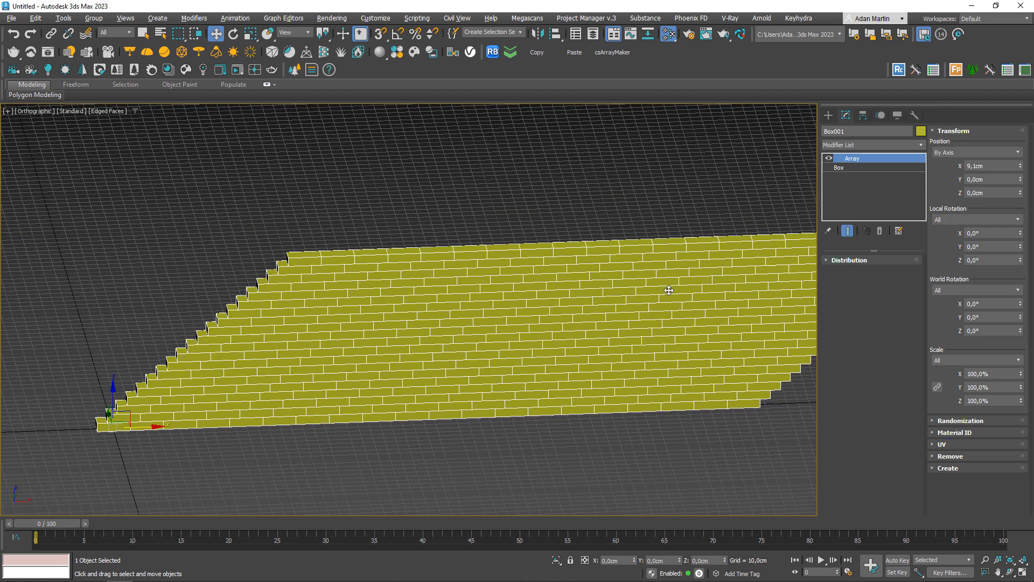
Step: Reset the X offset, switch the Position mode to Incremental By Axis and set X to 3.4 cm
right_click(1020, 165)
click(993, 152)
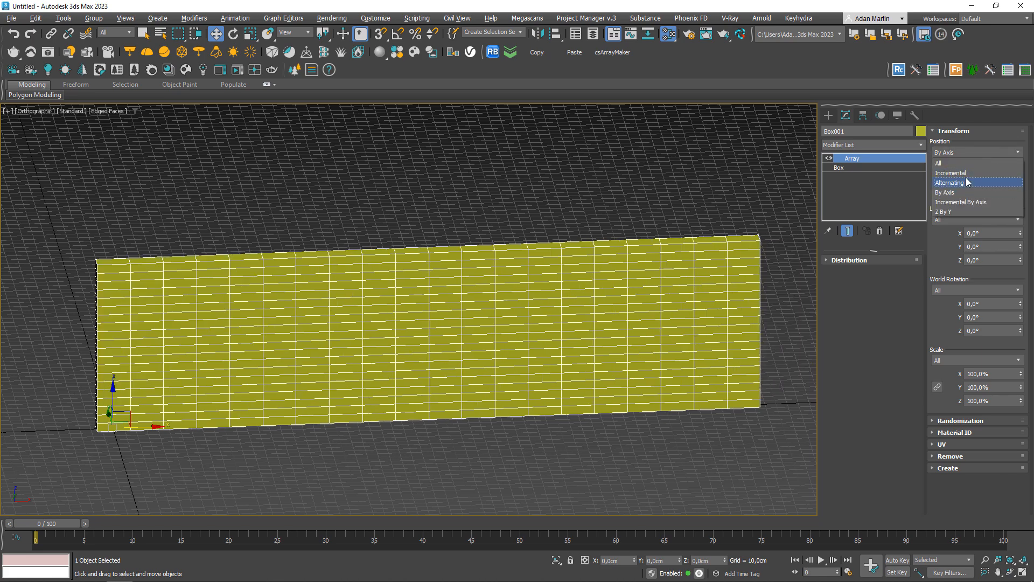
click(949, 202)
drag(1020, 165, 1020, 146)
scroll(449, 392, down, 4)
middle_drag(449, 392, 329, 381)
scroll(387, 381, up, 2)
scroll(342, 381, down, 2)
scroll(328, 380, down, 2)
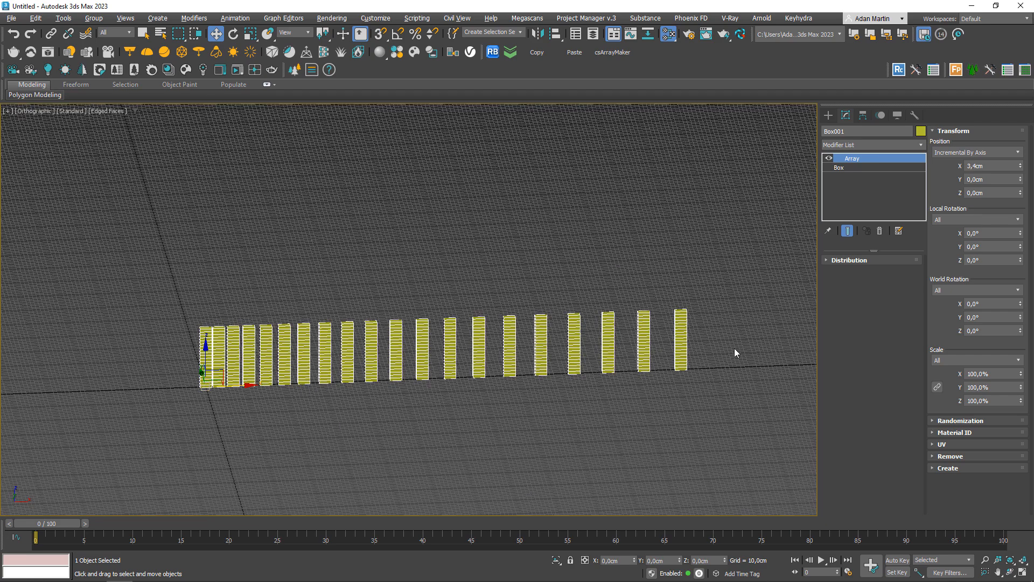
Step: Reset the X offset and try an Incremental By Axis Y offset of 13.6 cm
right_click(1020, 167)
drag(1021, 179, 7, 73)
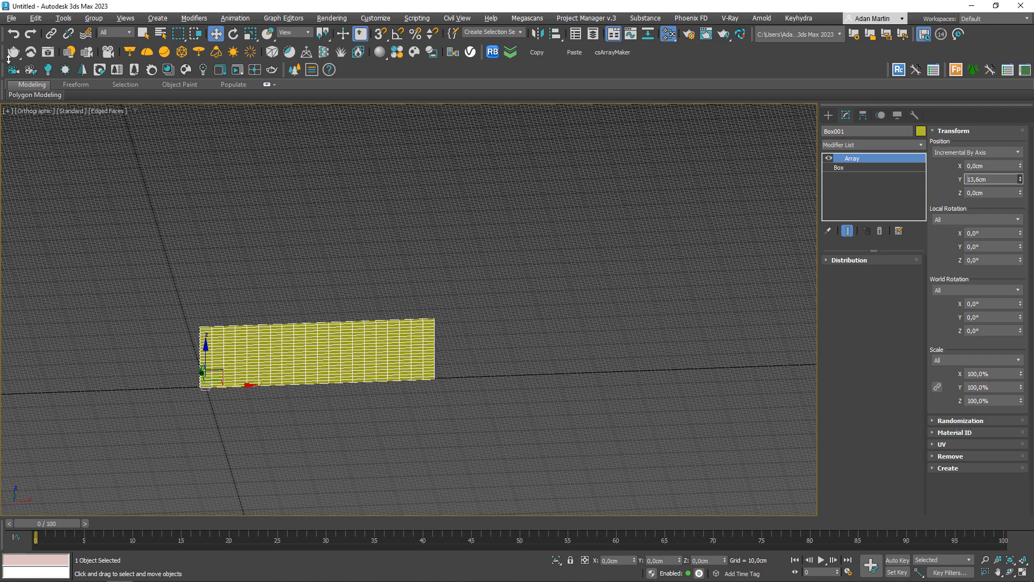
drag(96, 183, 112, 140)
right_click(112, 140)
Step: Try an Incremental By Axis Z offset of 3.4 cm and reset it to 0
mouse_move(1021, 193)
mouse_down()
mouse_move(1017, 163)
mouse_move(1016, 175)
mouse_up()
middle_drag(425, 372, 486, 446)
scroll(486, 446, down, 2)
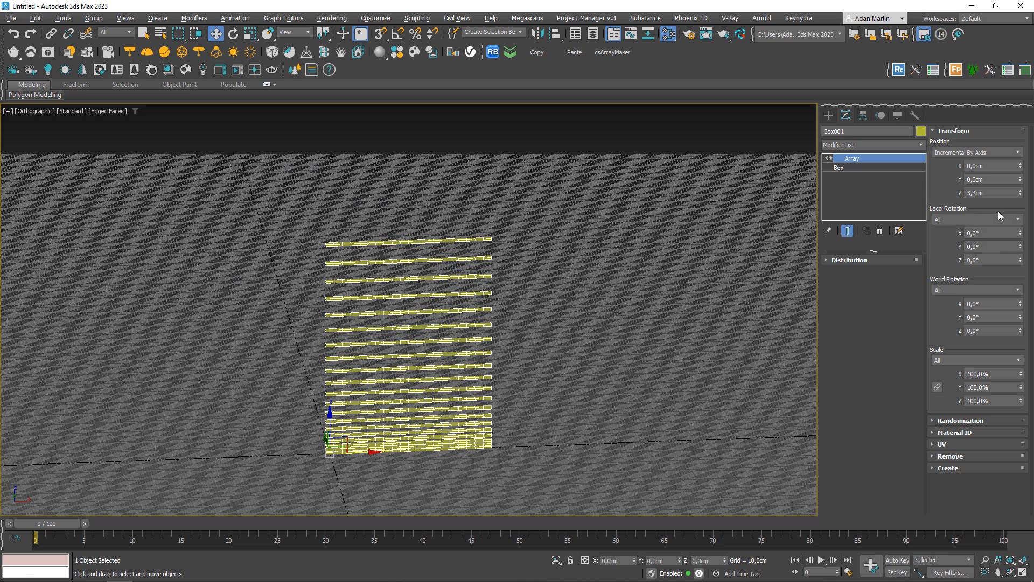
right_click(1020, 194)
Step: Switch the Position mode to Z By Y
click(976, 153)
click(964, 215)
middle_drag(662, 361, 727, 310)
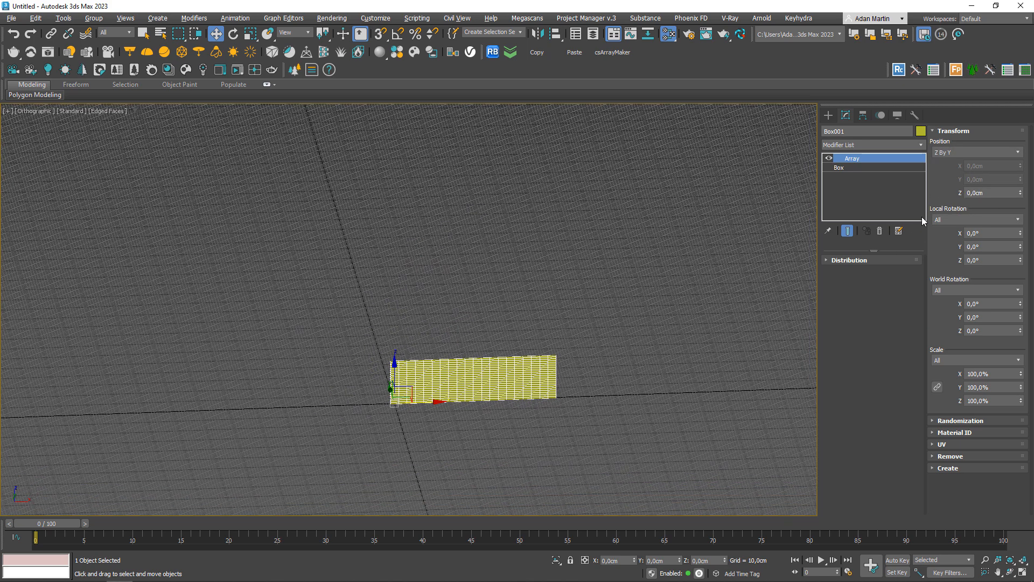
Step: Expand the Distribution rollout and set the grid array's Count Y to 10
click(847, 261)
double_click(886, 373)
text(10)
key(Return)
alt+middle_drag(625, 395, 462, 344)
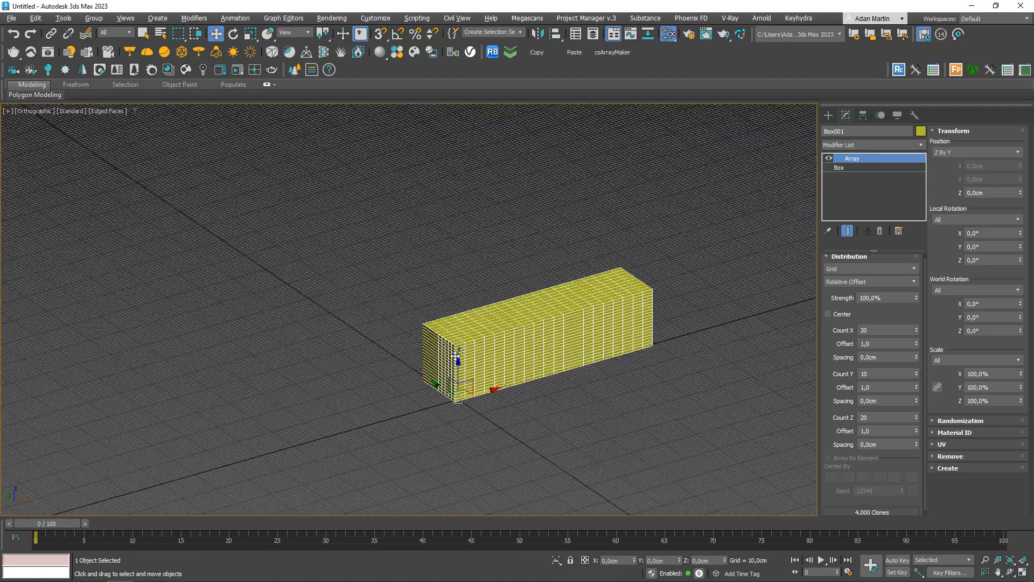
scroll(459, 353, up, 3)
scroll(463, 425, up, 5)
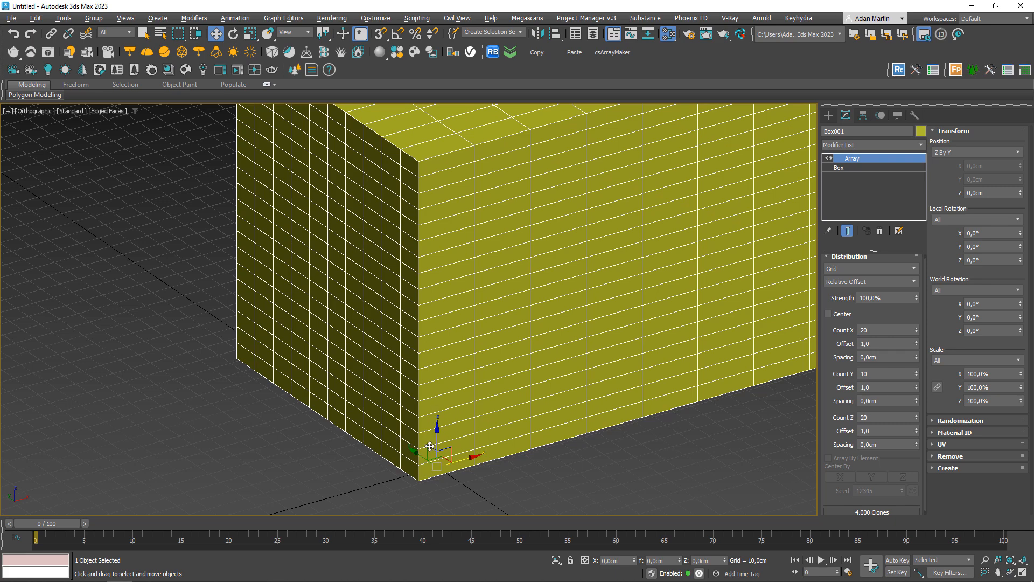
scroll(437, 422, down, 3)
middle_drag(436, 423, 366, 412)
Step: Try a Z By Y offset of 14.8 cm, reset it and return the Position mode to All
drag(1020, 194, 7, 105)
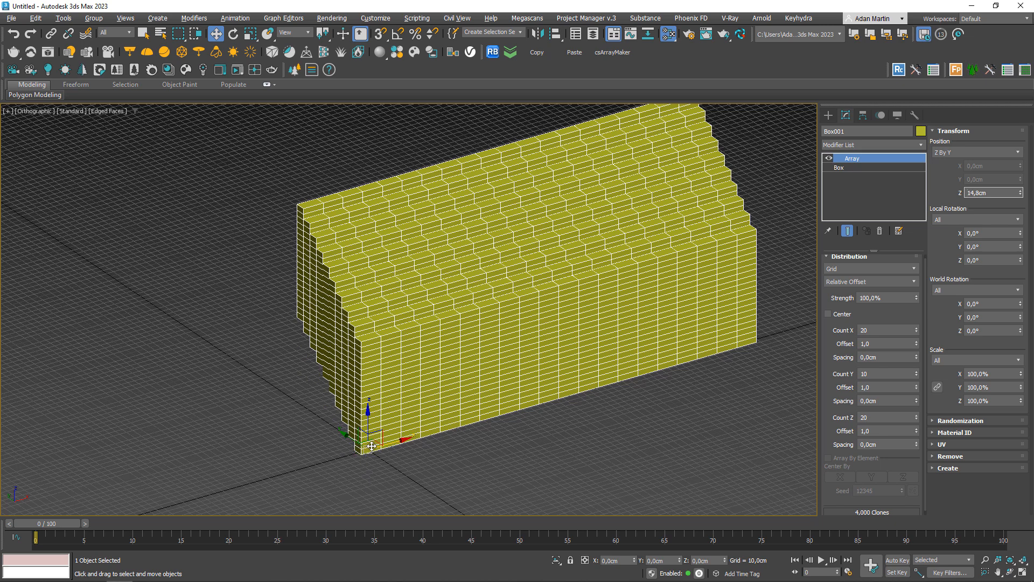
right_click(1021, 193)
click(950, 152)
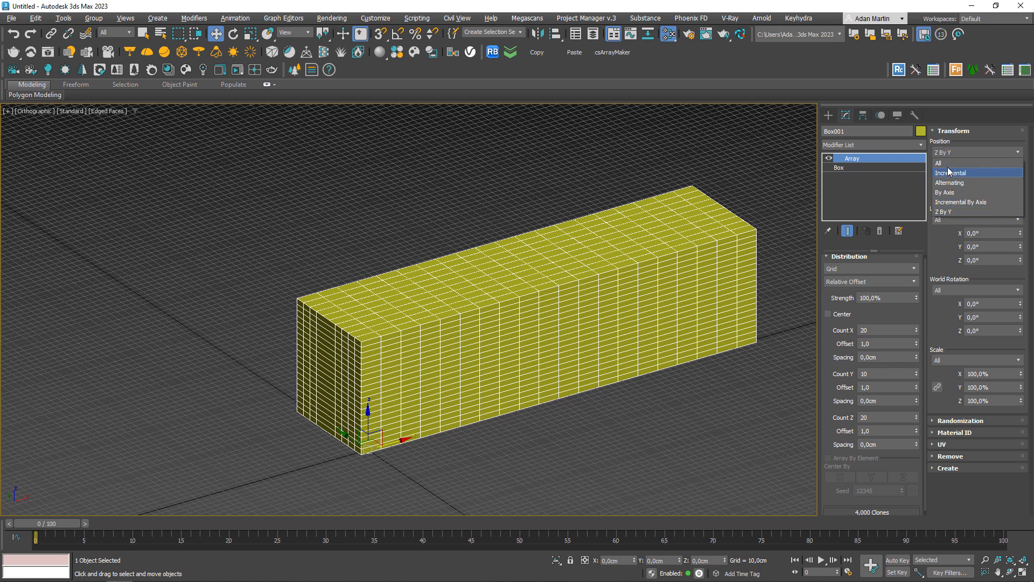
click(949, 163)
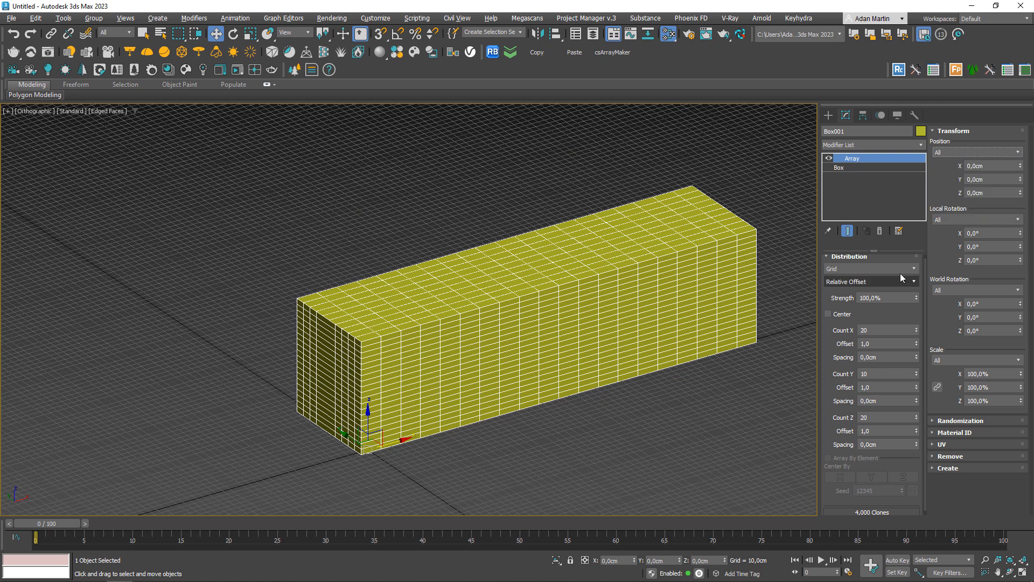
middle_drag(764, 285, 708, 291)
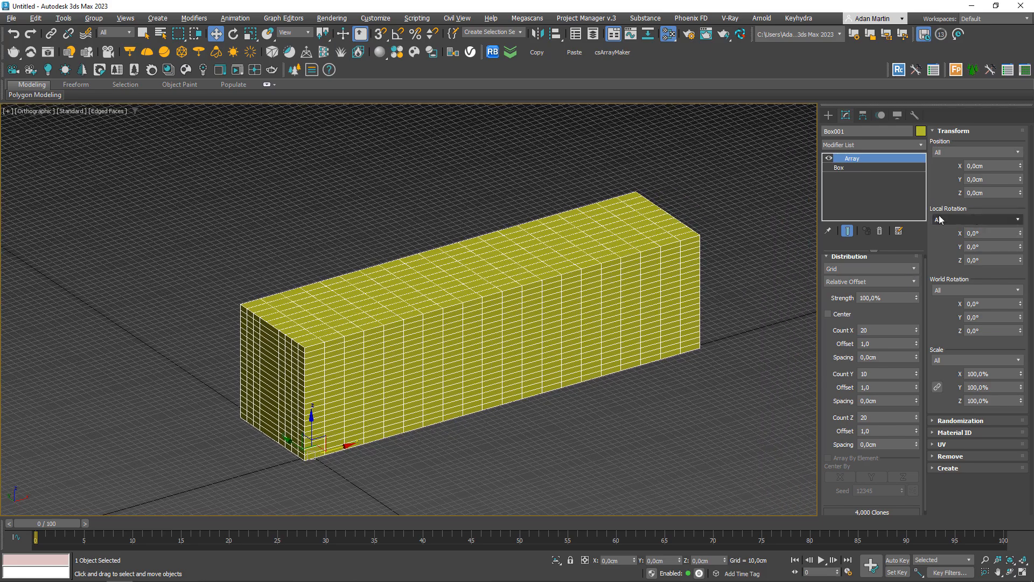
Step: Try rotating the clones about local X and Y with the Local Rotation mode set to All
mouse_move(1022, 235)
mouse_down()
mouse_move(996, 108)
mouse_move(976, 519)
mouse_move(973, 151)
mouse_move(974, 299)
mouse_move(941, 399)
mouse_move(870, 25)
mouse_move(858, 527)
mouse_move(857, 323)
mouse_move(432, 266)
mouse_move(409, 280)
mouse_move(804, 379)
mouse_move(803, 63)
mouse_move(328, 367)
mouse_move(675, 221)
mouse_move(840, 494)
mouse_up()
drag(1021, 246, 138, 329)
right_click(137, 329)
Step: Switch Local Rotation to Incremental, try an X rotation and reset it to 0
click(947, 219)
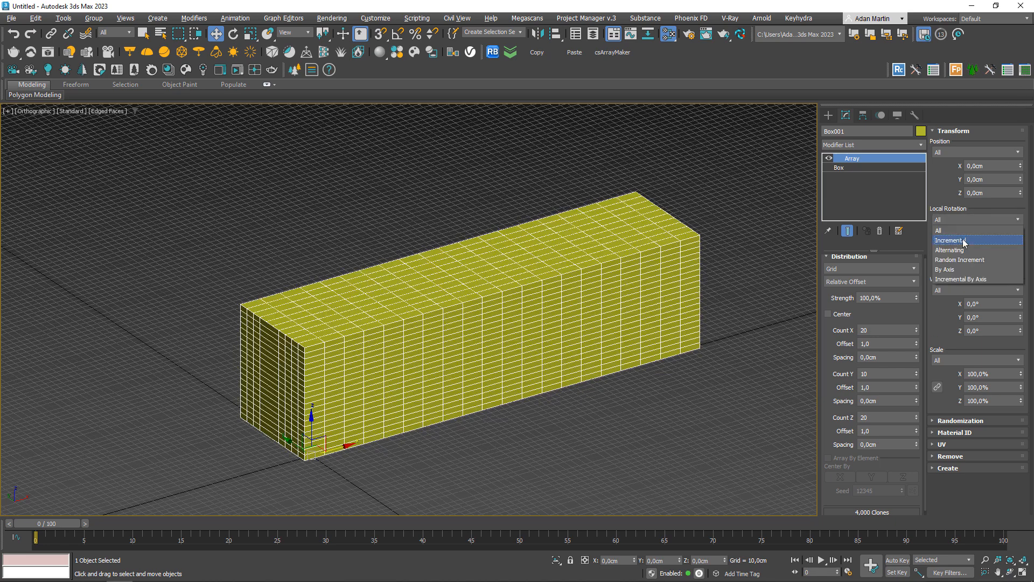
click(958, 241)
drag(1020, 235, 1020, 206)
right_click(1020, 232)
Step: Switch Local Rotation to Alternating and set its X angle to 11.4°
click(965, 219)
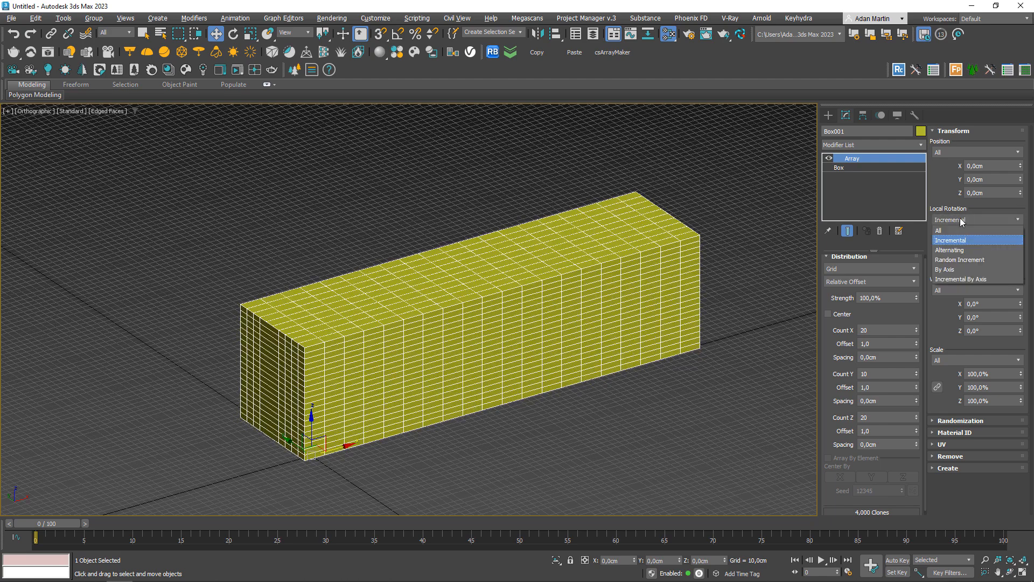
click(956, 250)
drag(1022, 236, 1023, 221)
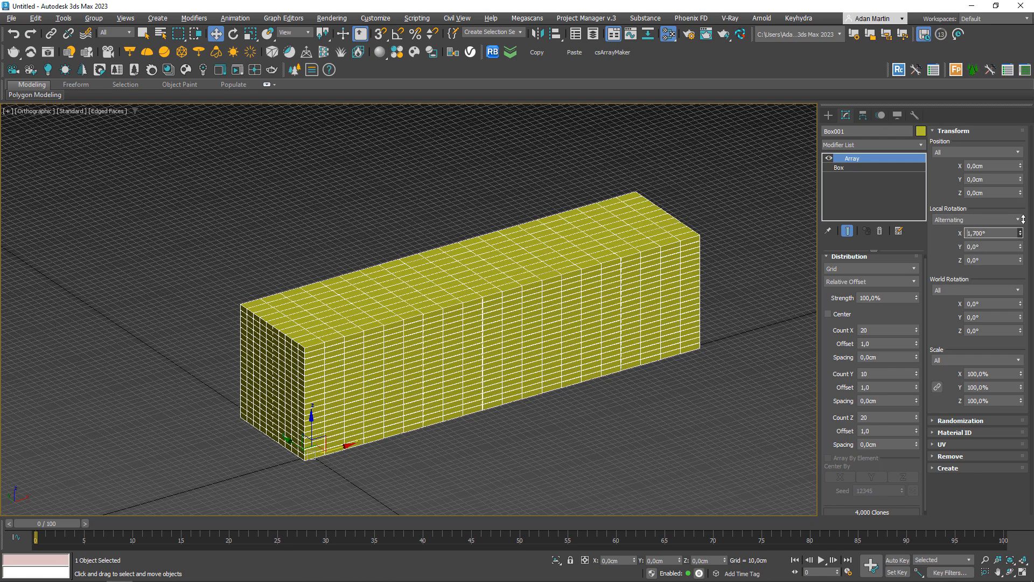
drag(986, 149, 979, 126)
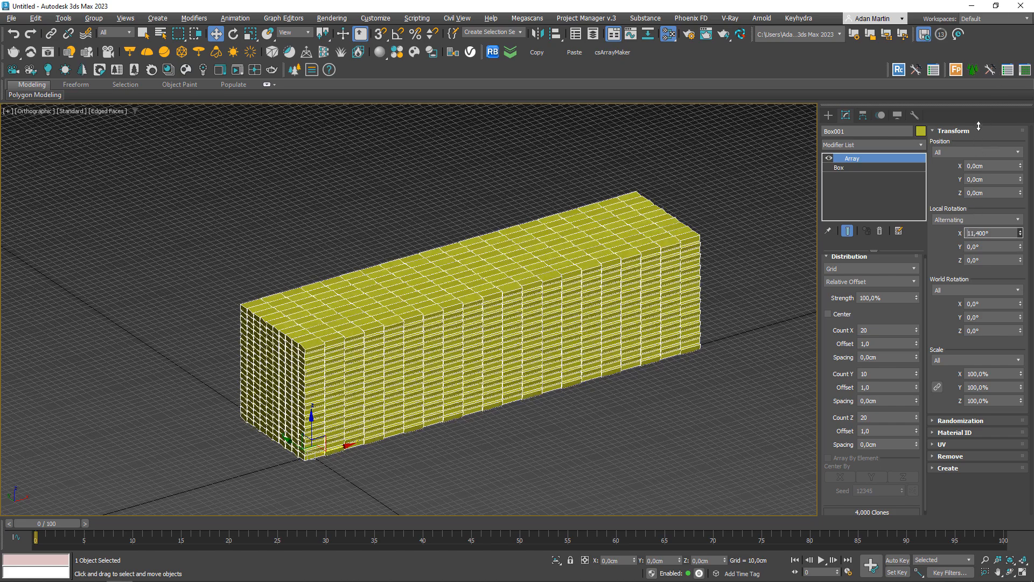
Step: Reset the Alternating X rotation to 0, switch Local Rotation to Random Increment and try an X rotation
drag(974, 183, 983, 99)
right_click(984, 100)
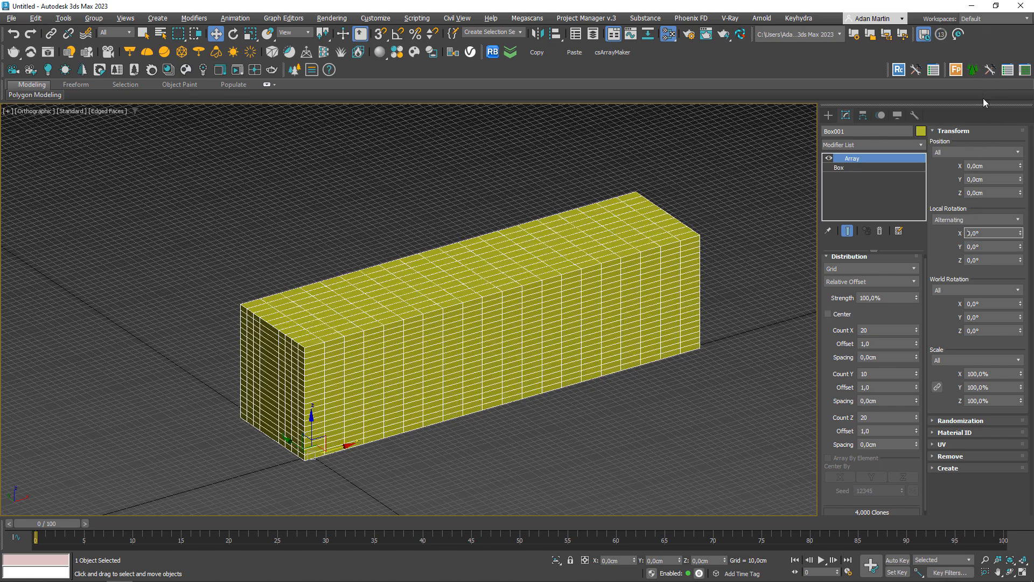
click(976, 220)
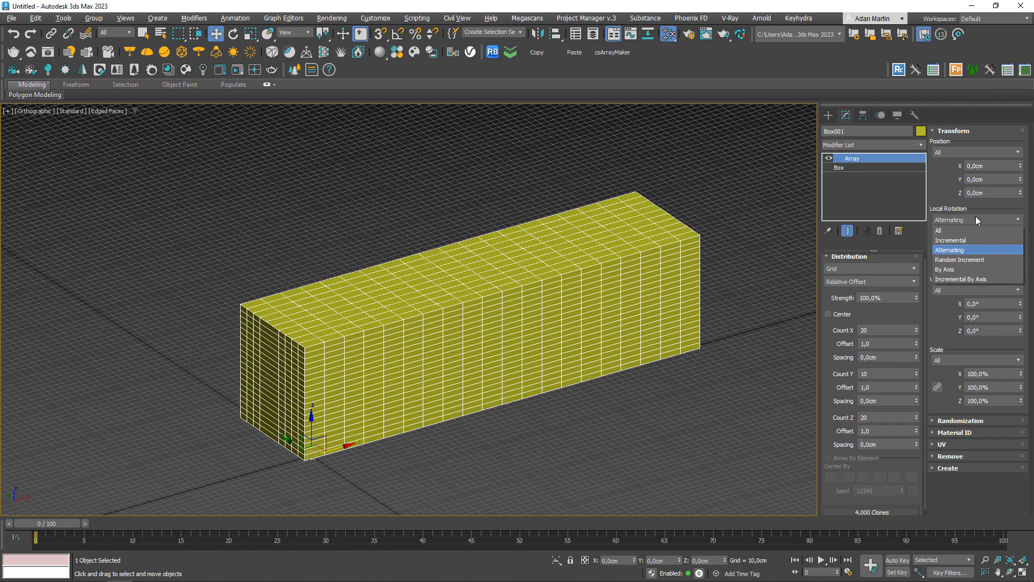
click(959, 260)
click(1020, 235)
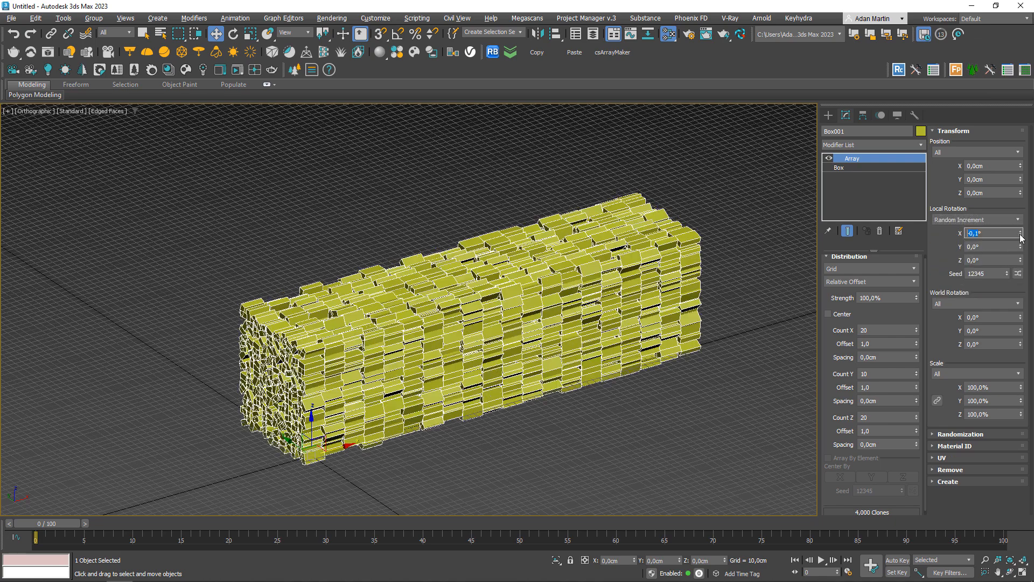
drag(1022, 235, 1024, 222)
Step: Switch Local Rotation to By Axis, try rotating the clones about X and reset the angle to 0
click(981, 220)
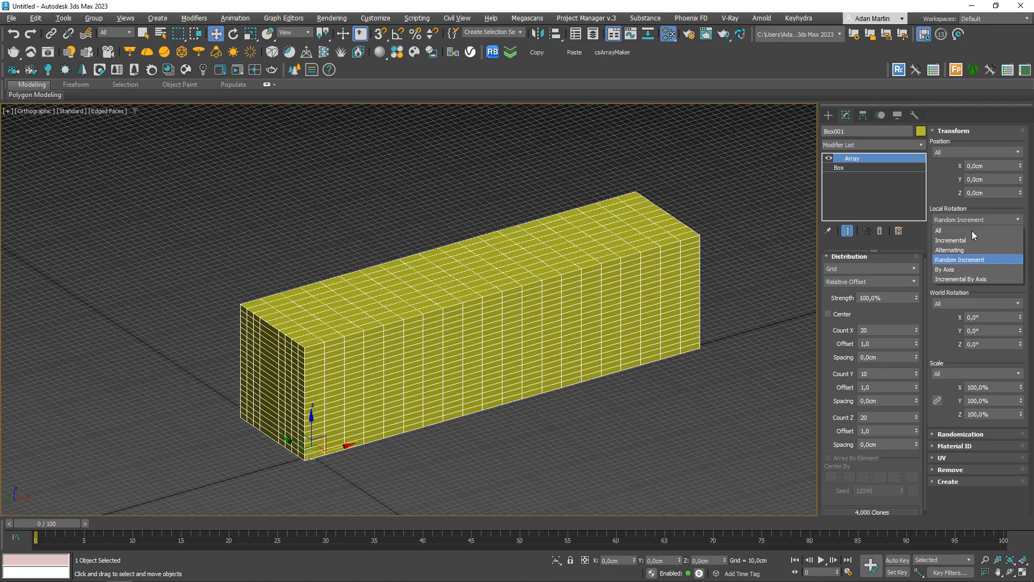
click(956, 274)
mouse_move(1021, 235)
mouse_down()
mouse_move(1021, 181)
mouse_move(1012, 232)
mouse_up()
right_click(1014, 233)
right_click(1013, 231)
Step: Try an X angle of 4.9° with Local Rotation set to Incremental By Axis, reset it and return the mode to All
click(952, 219)
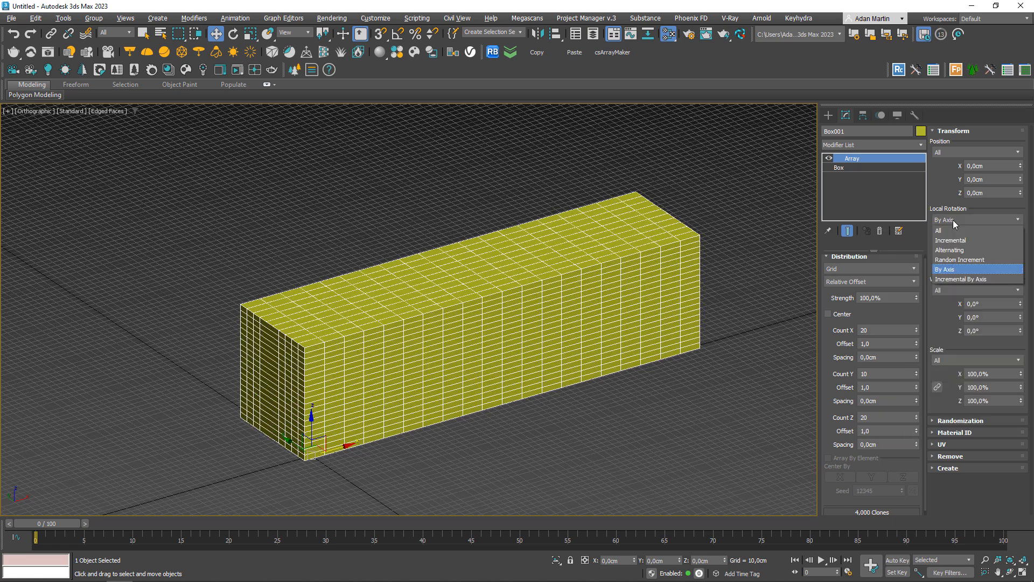
click(949, 281)
drag(1021, 234, 1024, 209)
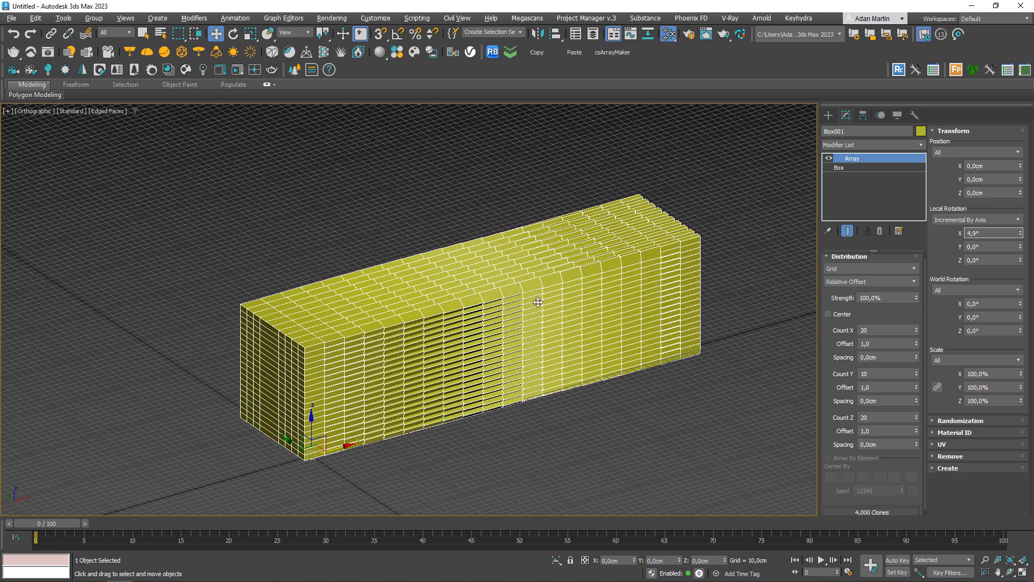
right_click(1020, 232)
click(979, 220)
click(975, 230)
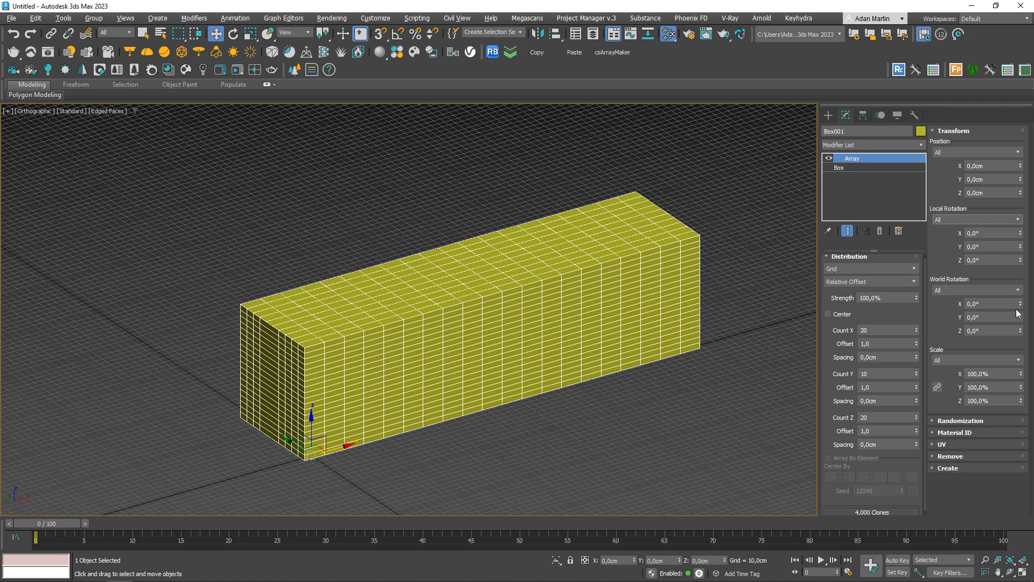
Step: Try rotating the whole array about world X with the World Rotation mode set to All, and cancel it
drag(1023, 305, 902, 281)
right_click(902, 281)
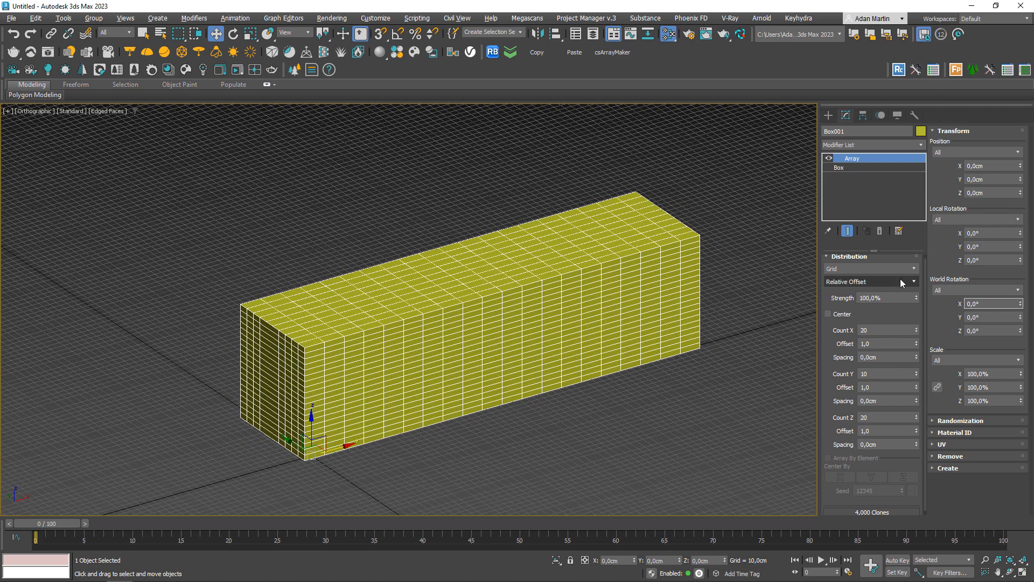
middle_drag(331, 507, 393, 380)
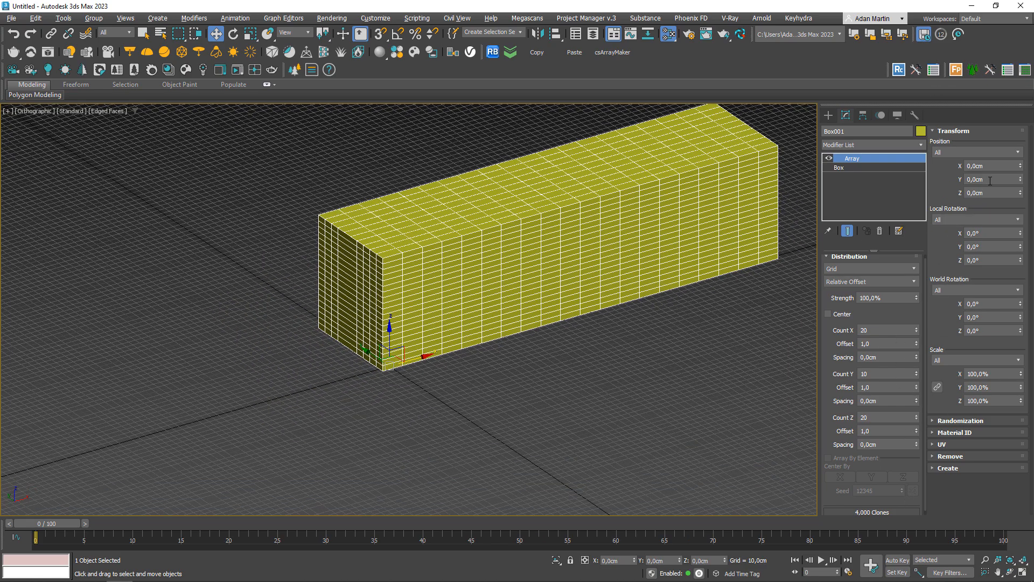
Step: Try a local X rotation in Incremental mode again and reset it to 0
click(958, 220)
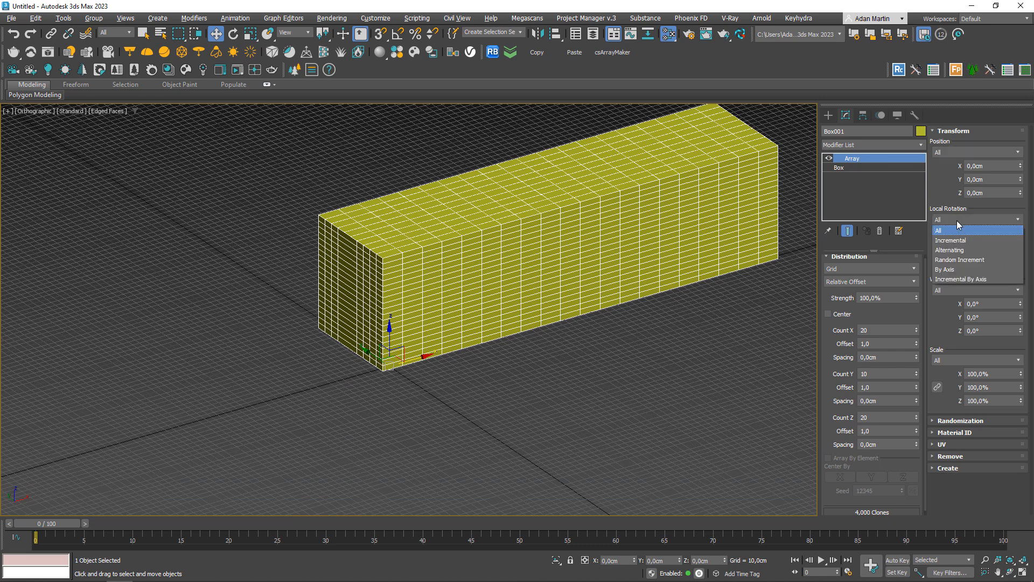
click(957, 241)
drag(1020, 233, 1019, 223)
right_click(1021, 232)
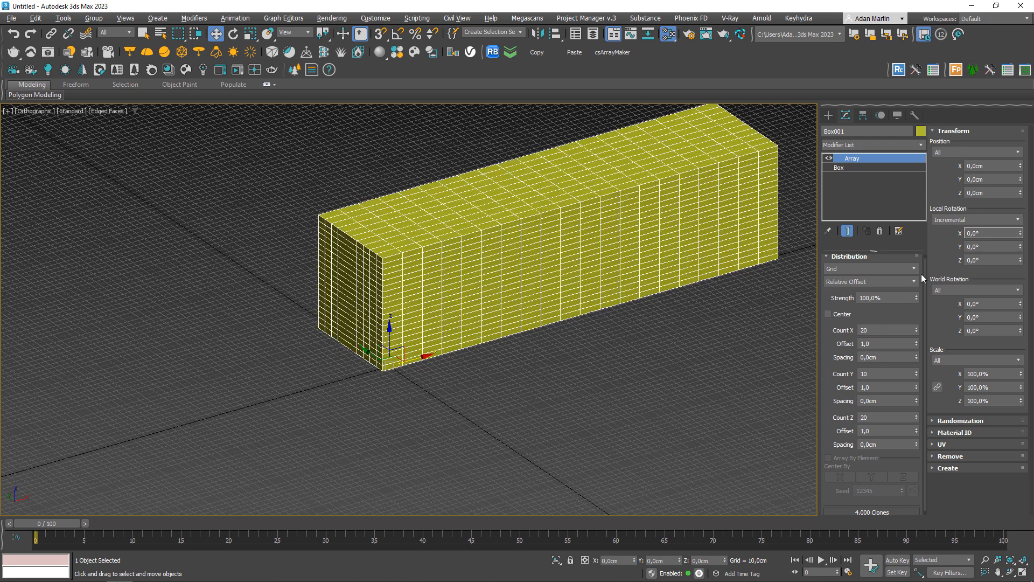
Step: Reduce the grid to a single wall with Count Y 1 and Count Z 20, and return Local Rotation to All
right_click(915, 420)
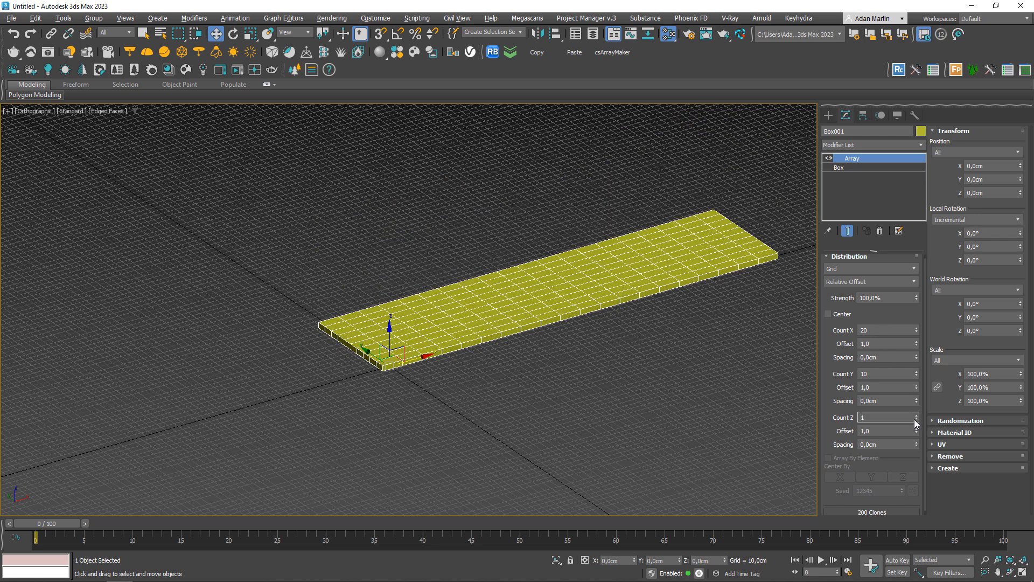
right_click(917, 373)
drag(881, 419, 813, 422)
text(20)
key(Return)
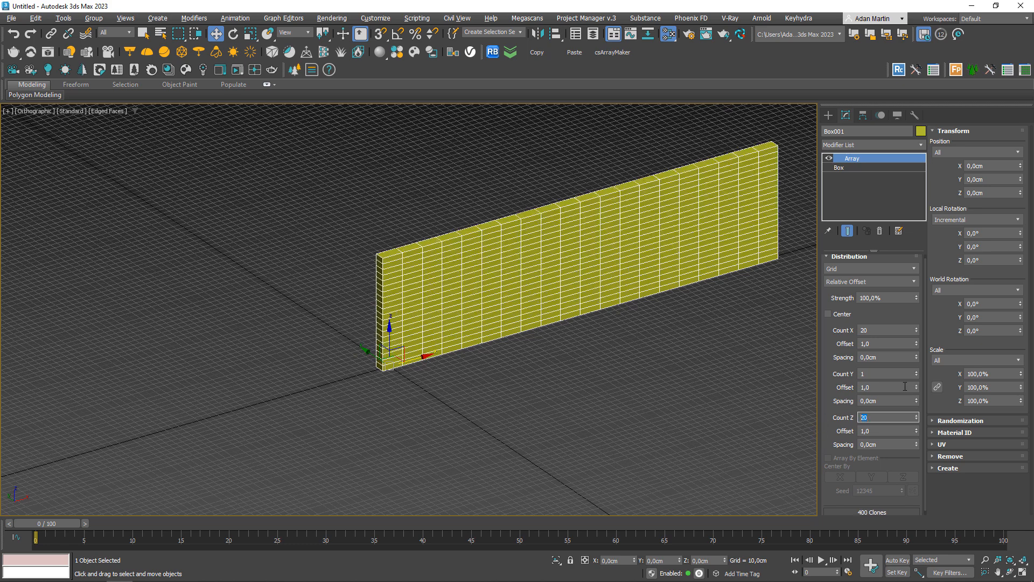
click(964, 219)
click(949, 230)
Step: Set World Rotation to Incremental with an X angle of 0.5° and hide the viewport grid
click(964, 289)
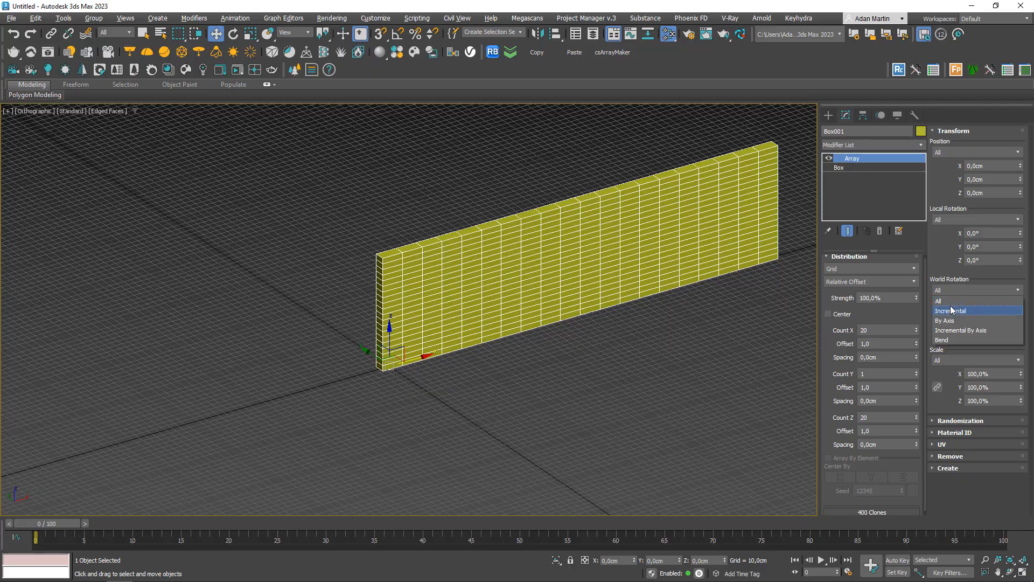
click(952, 310)
drag(1021, 304, 1014, 300)
alt+middle_drag(572, 339, 425, 291)
key(g)
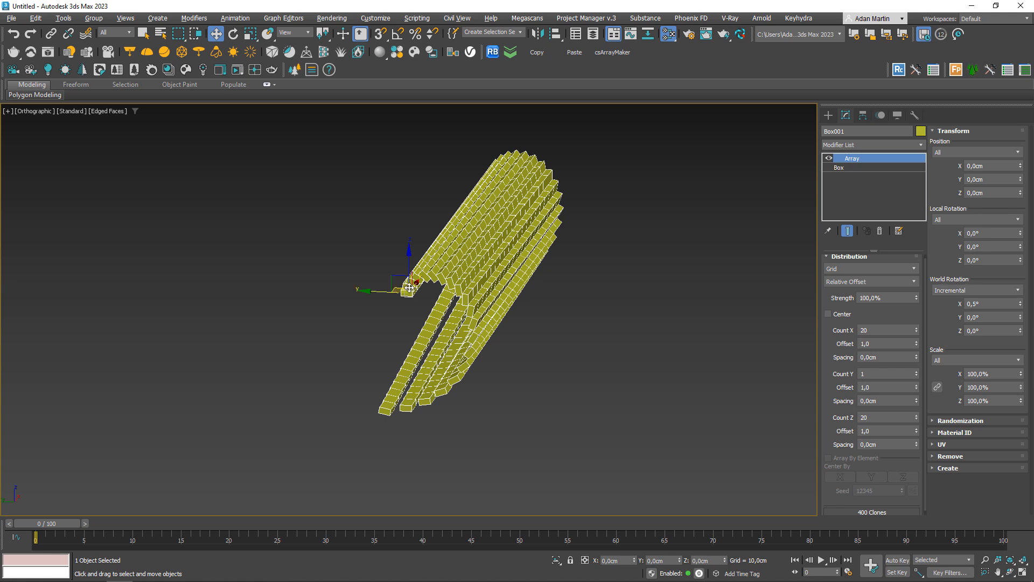
Step: Switch World Rotation to By Axis, try another X angle and cancel it, and try a Y angle of -17.7°
click(974, 290)
click(958, 326)
middle_drag(627, 328, 587, 382)
drag(1020, 304, 960, 248)
right_click(960, 248)
drag(1019, 320, 974, 430)
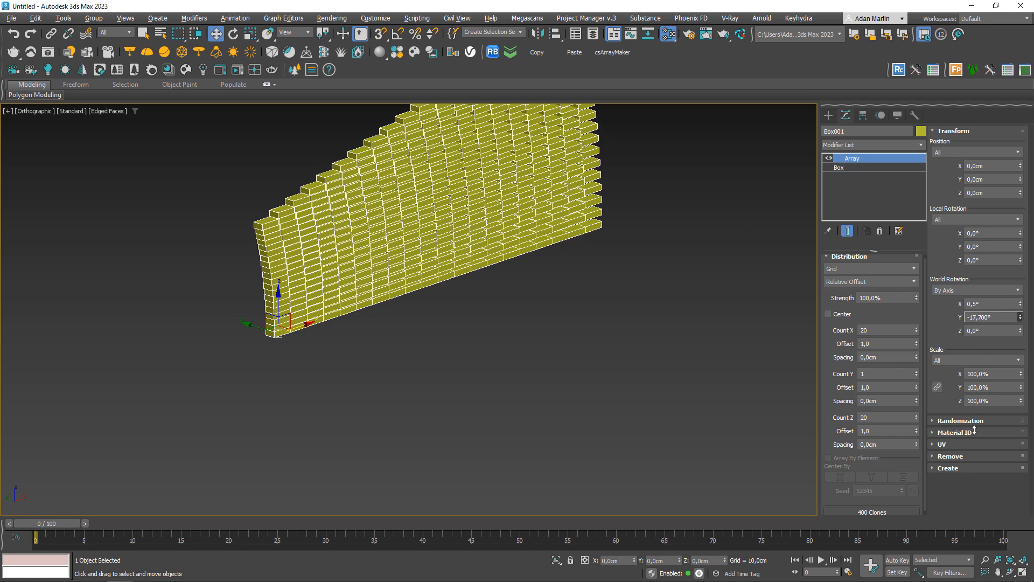